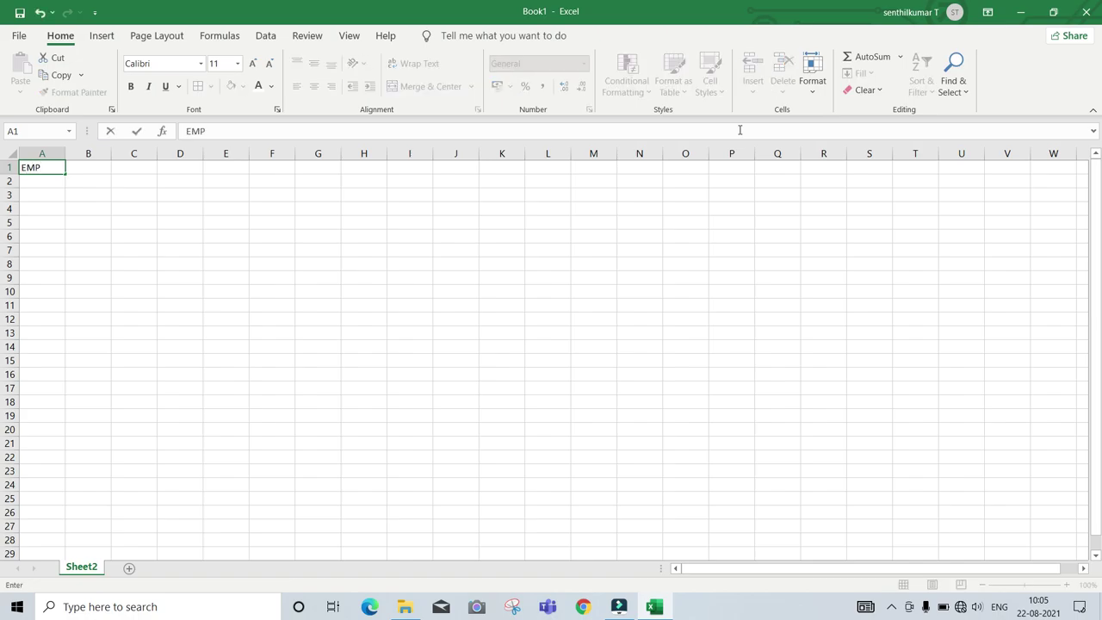
- Enter the column headers EMP.NAME in A1 and EMP.NUM in B1
text(P.NAME)
key(Tab)
text(EMP.NUM)
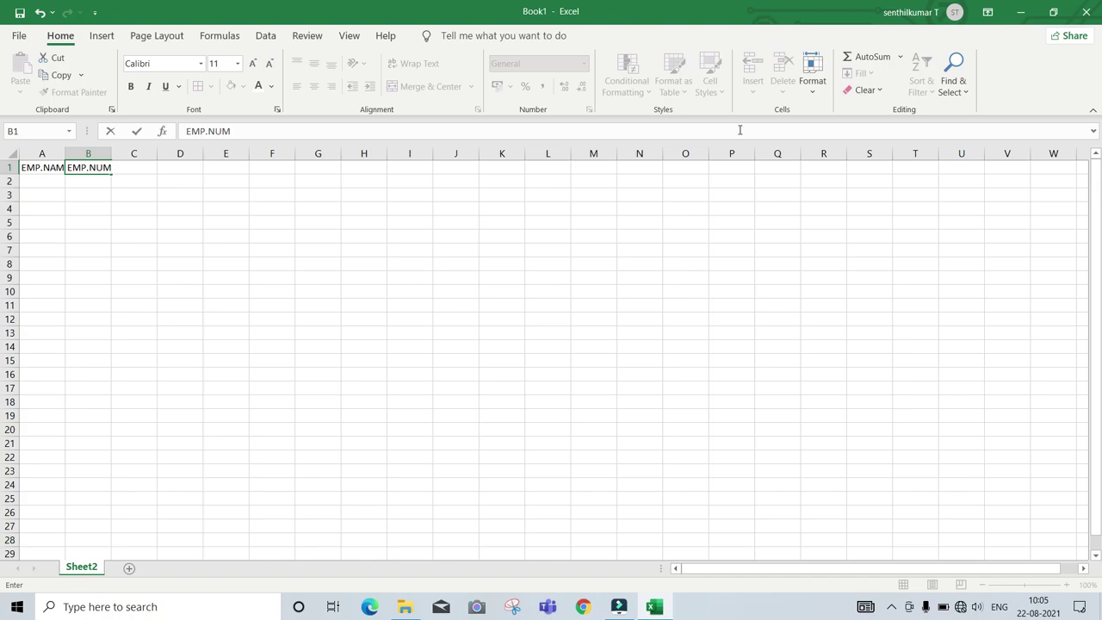
key(Tab)
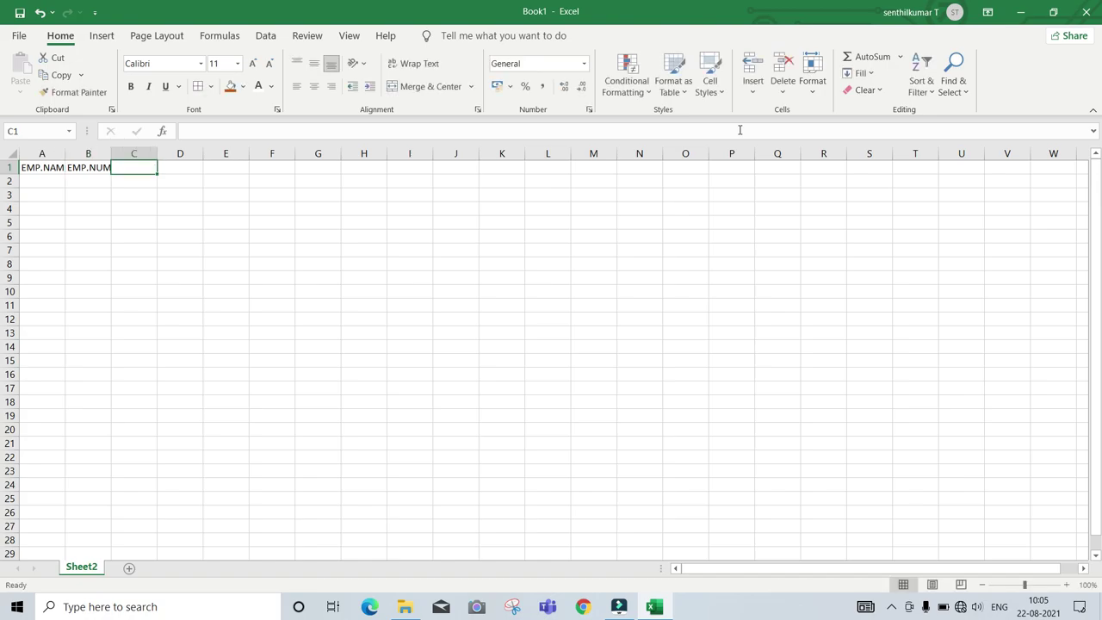
- Add the headers Present Count, Absent Count and Leave Count in cells C1 to E1
text(EM)
key(BackSpace)
key(BackSpace)
text(Present Co)
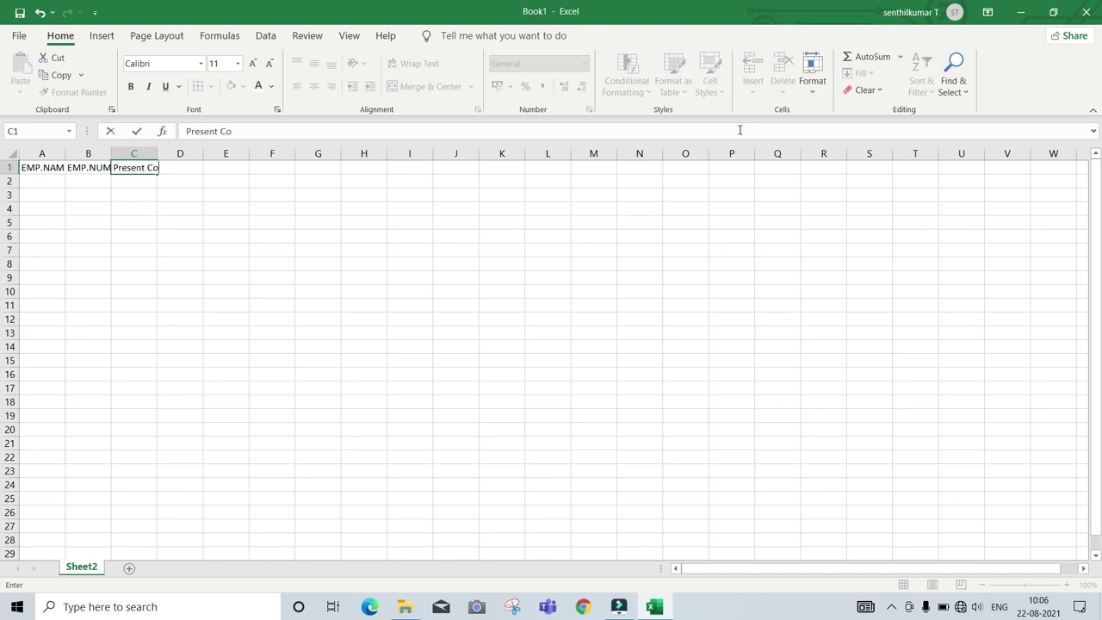
text(innt)
key(Tab)
text(A)
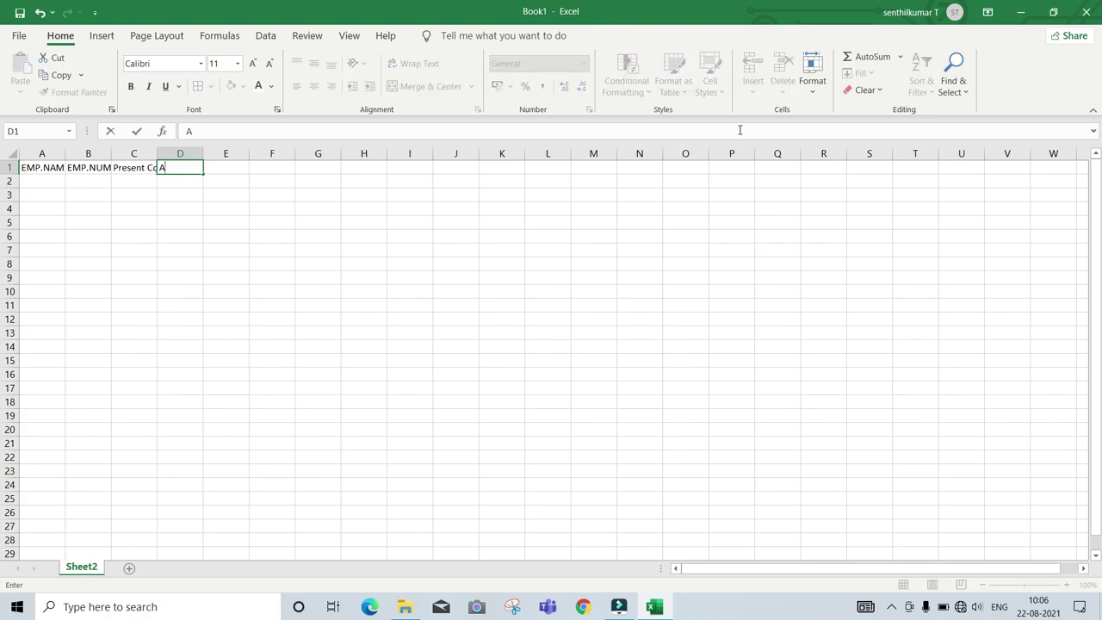
text(bsent Count)
key(Tab)
text(Leave Count)
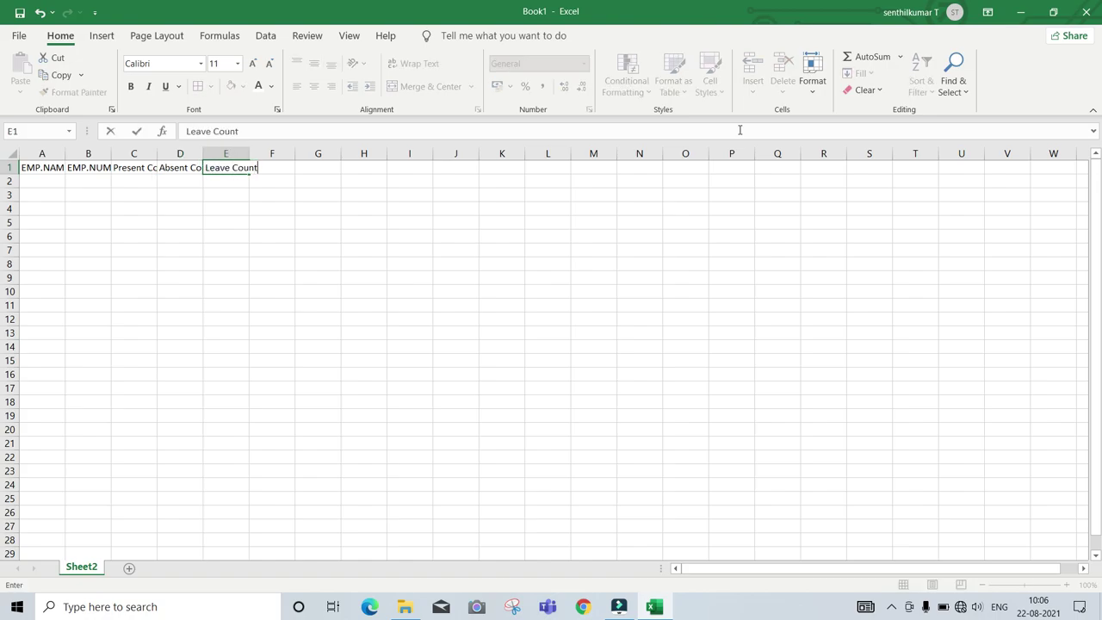
key(Tab)
- Add the headers Present %, Unplanned % and Planneed % in F1 to H1, putting the last two percent signs on a second line
text(Presen)
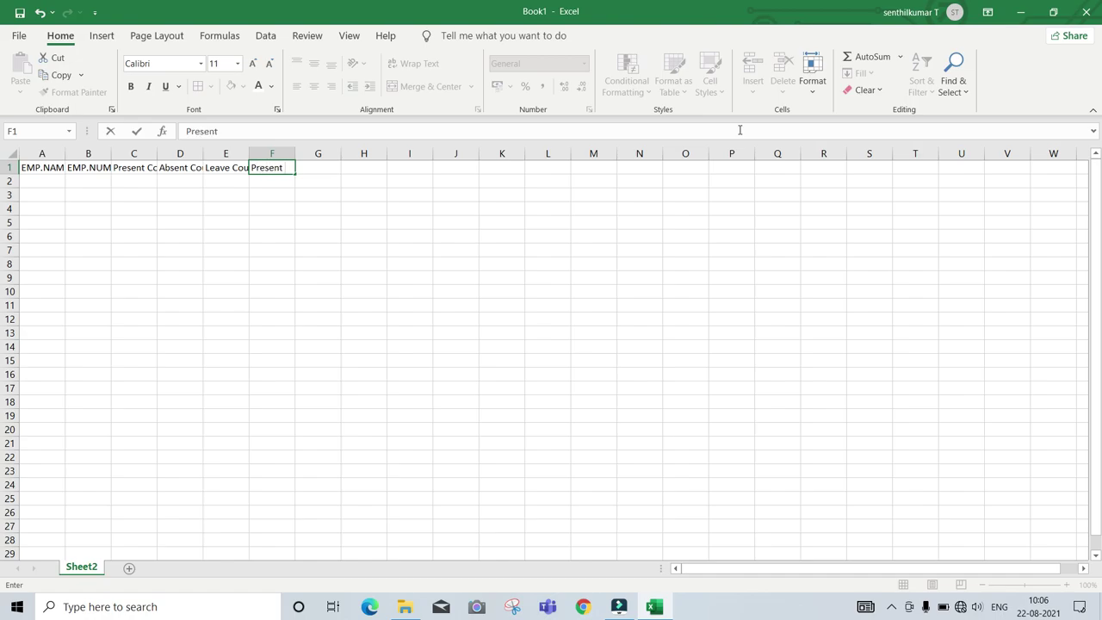
text(t %)
key(Tab)
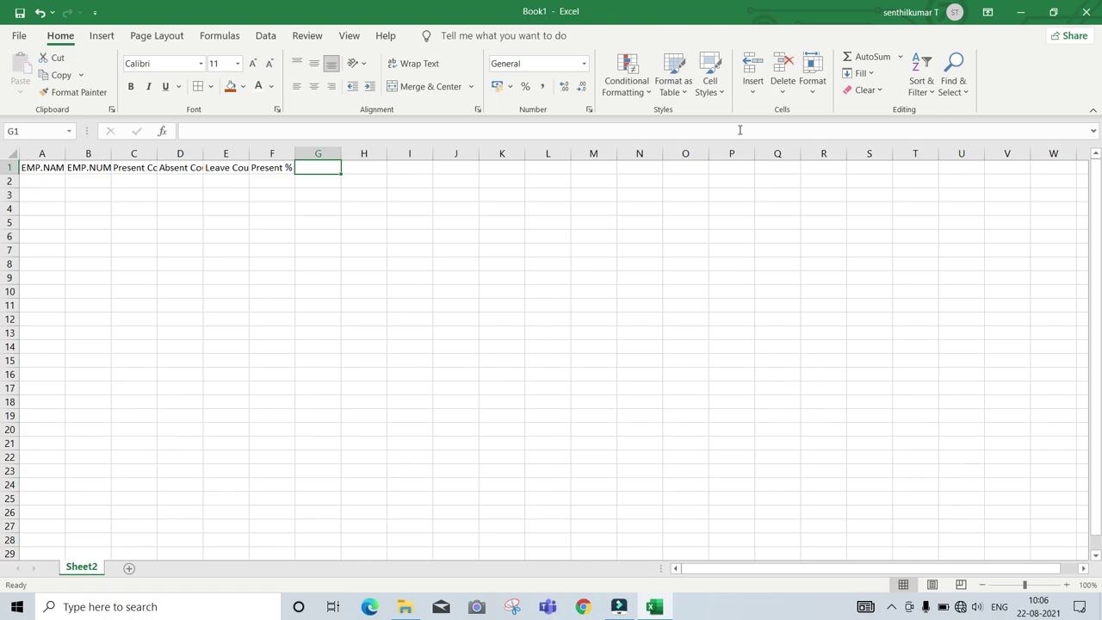
text(Unplanned)
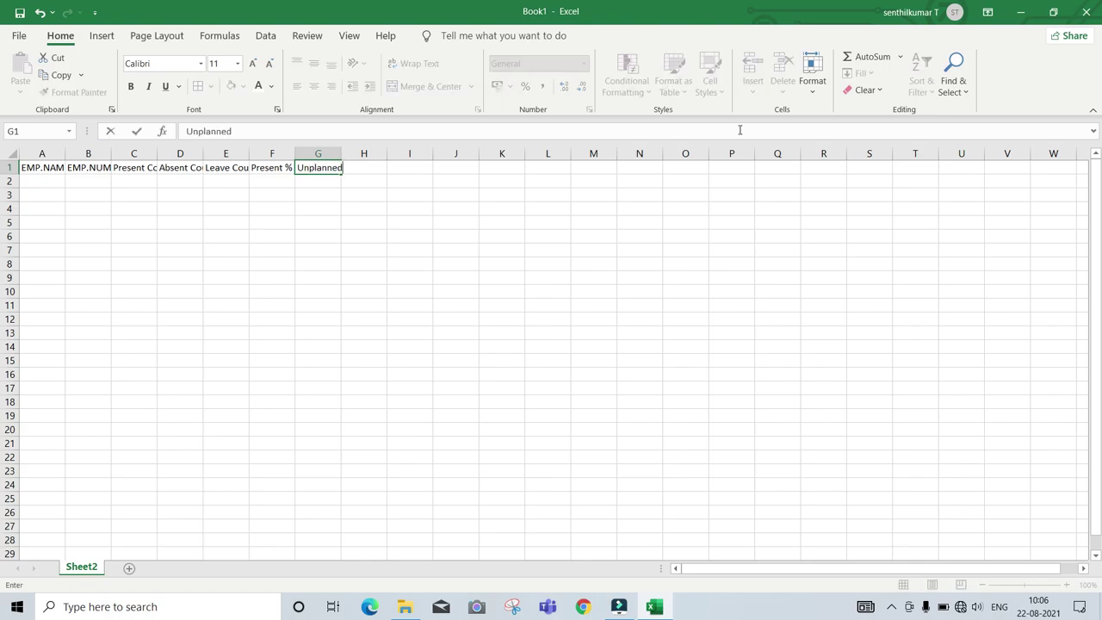
key(alt+Return)
text(%)
key(Tab)
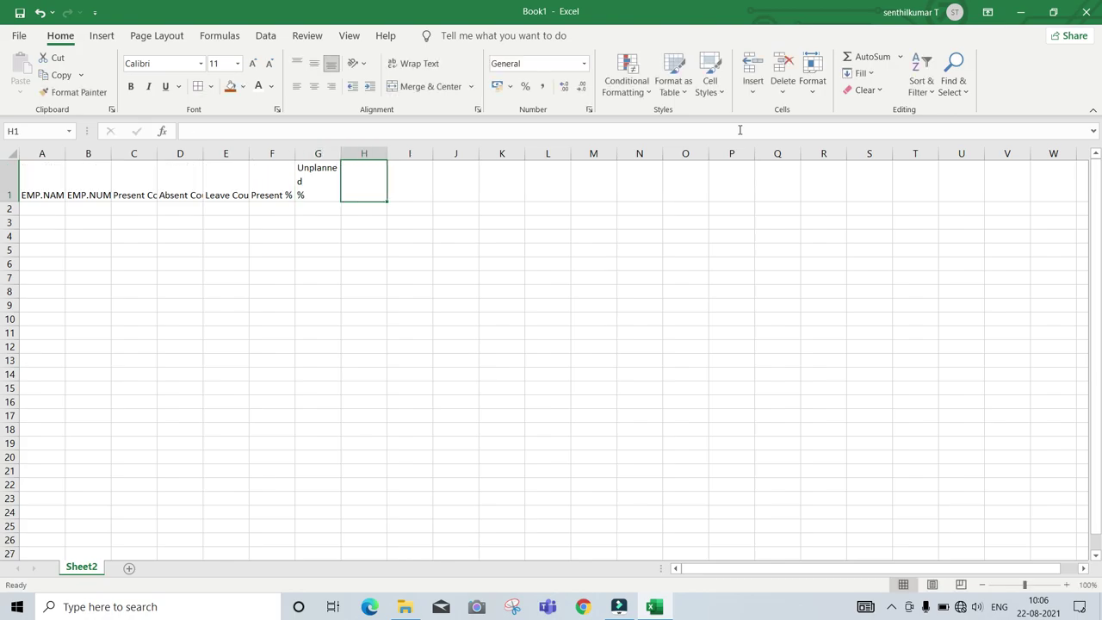
text(Planneed)
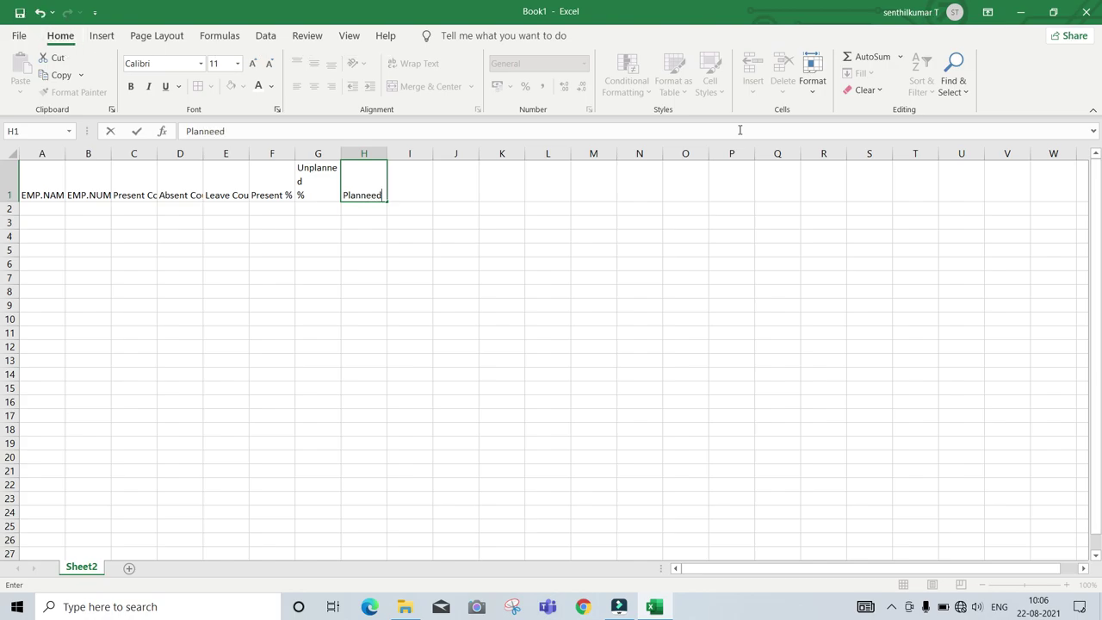
key(alt+Return)
text(%)
key(Return)
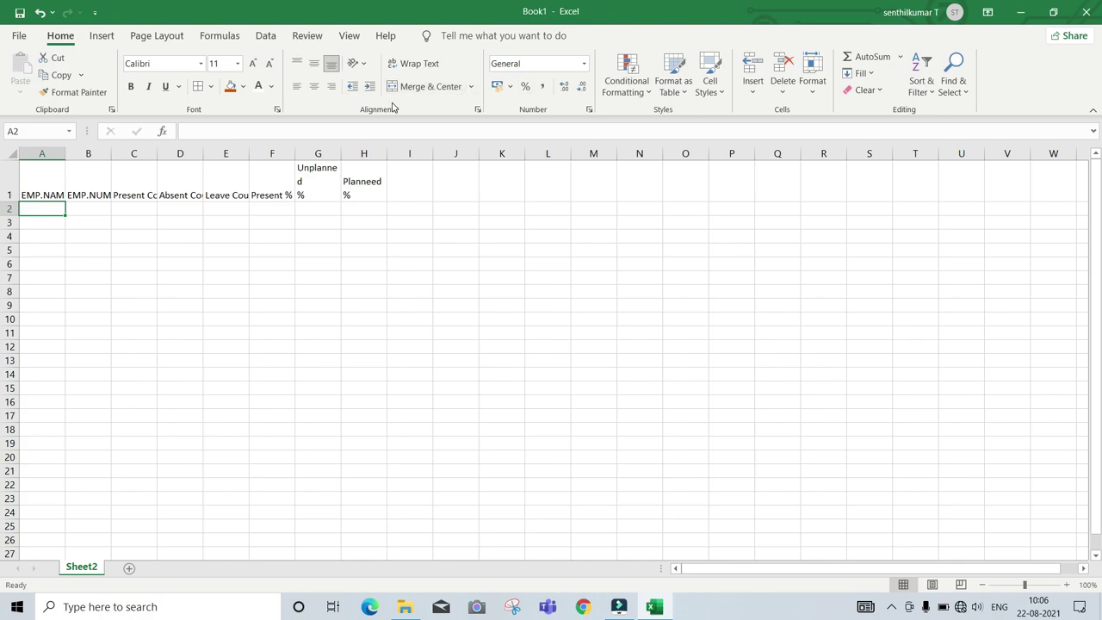
- Centre the whole header row 1 both vertically and horizontally
click(9, 181)
click(317, 65)
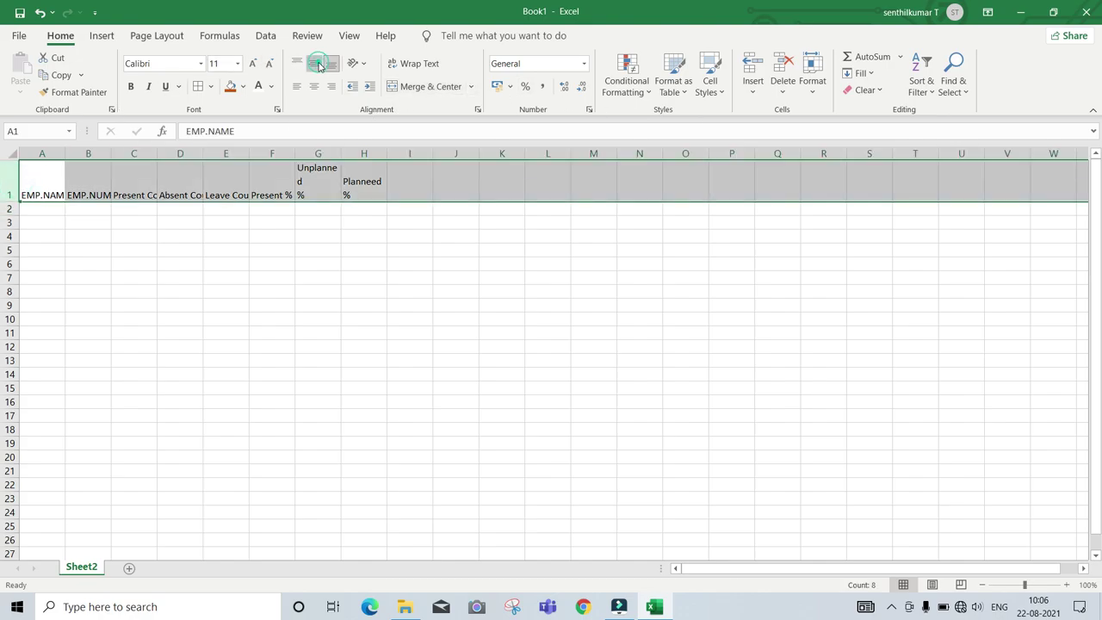
click(315, 87)
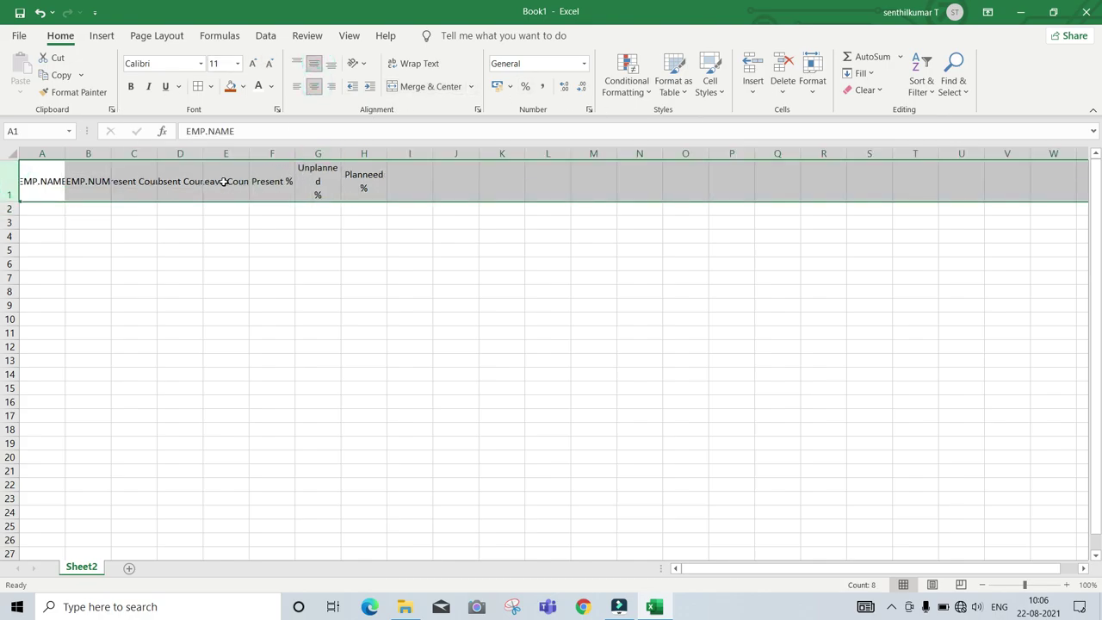
- Wrap the header text in A1 to E1 and widen columns A and B to fit EMP.NAME and EMP.NUM on one line
drag(224, 182, 52, 176)
click(419, 64)
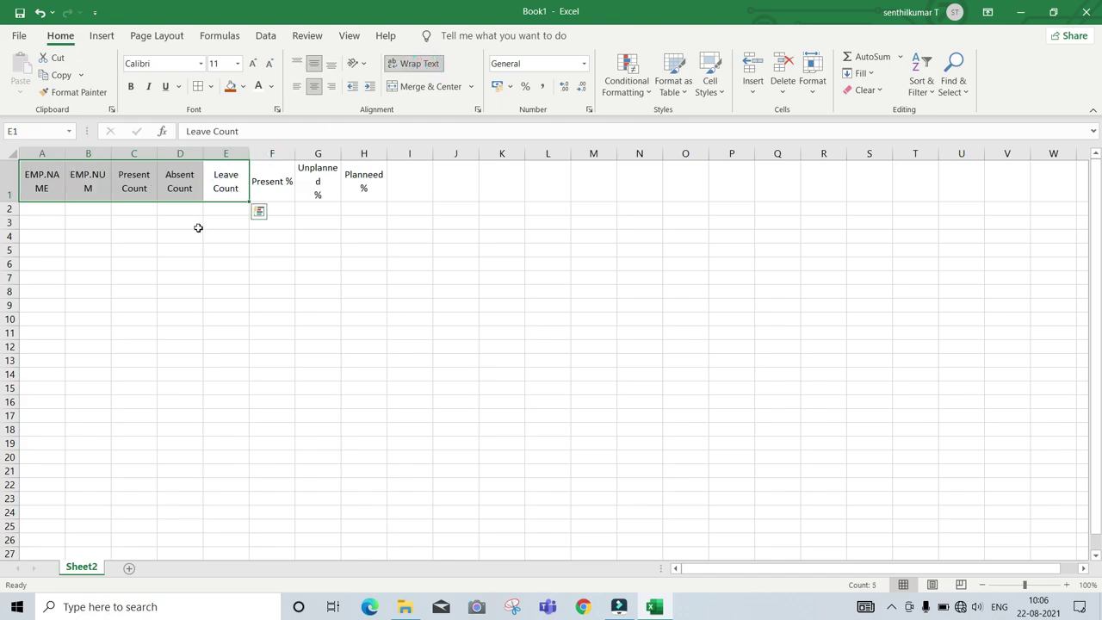
click(198, 227)
drag(111, 157, 76, 153)
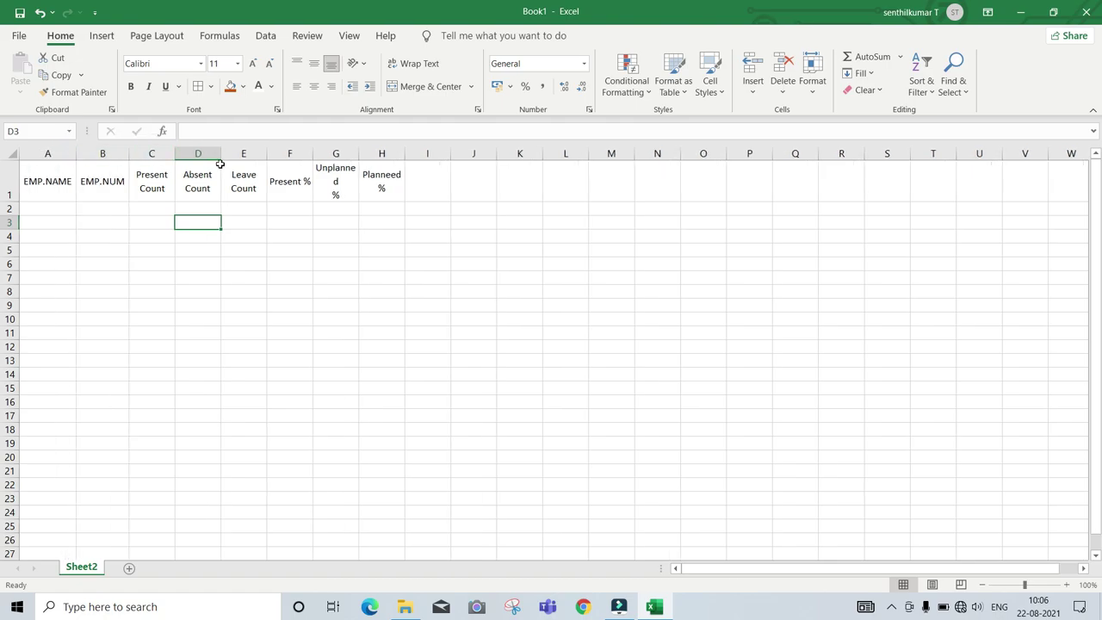
- Enter the date 01-08-2021 in I1 and fill the daily series across to AM1 for the whole month
click(448, 182)
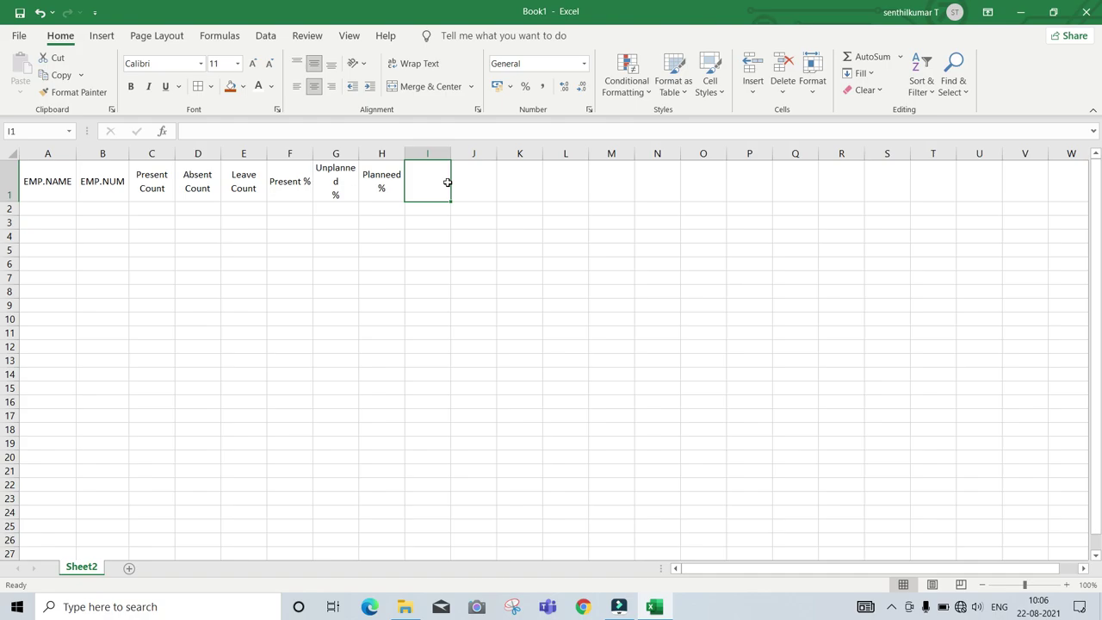
text(01-)
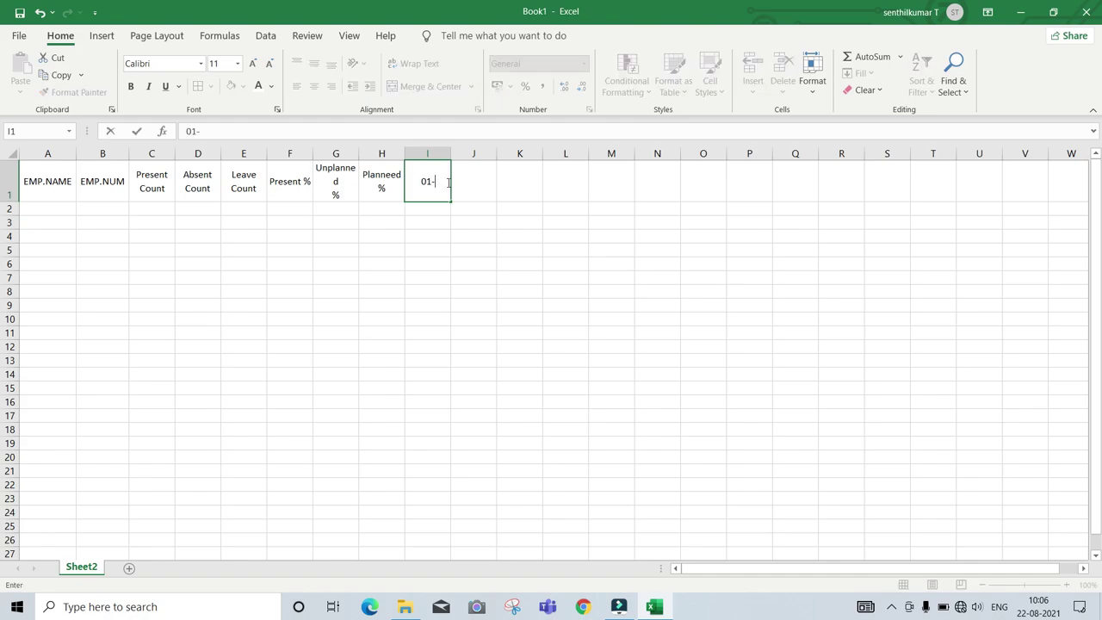
text(08-2021)
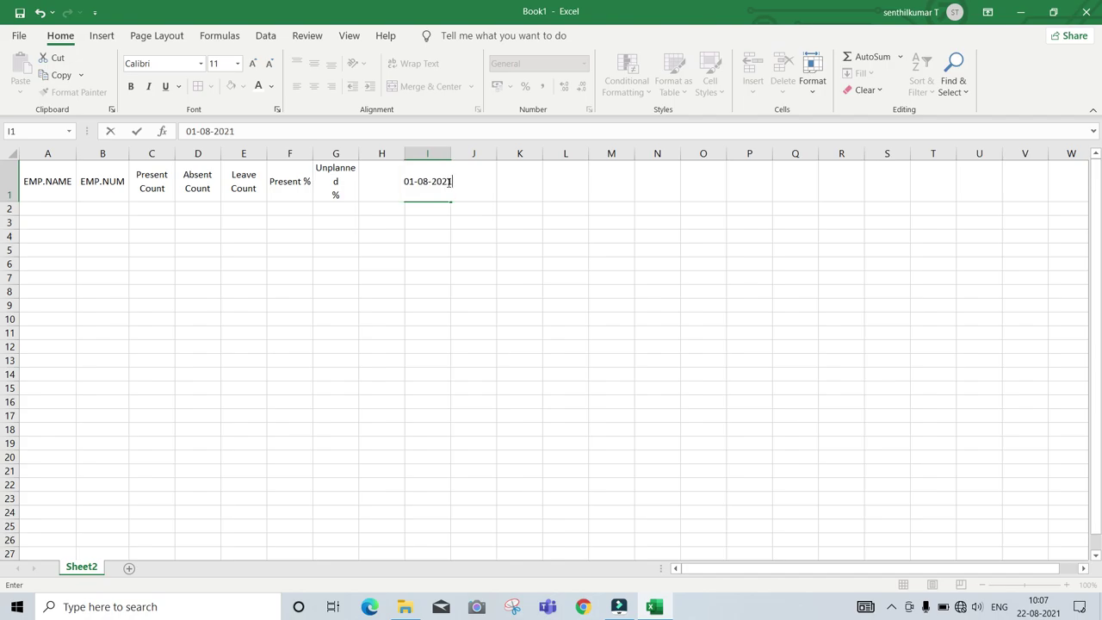
key(Tab)
click(445, 182)
drag(457, 201, 987, 205)
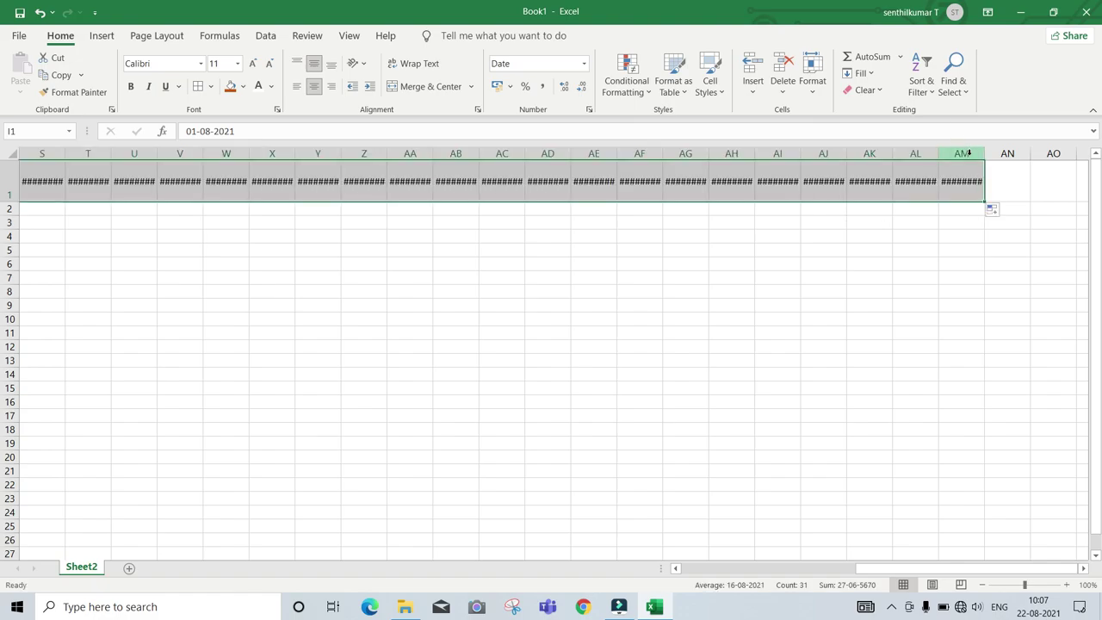
- Autofit the widths of columns I to AM so the full dates fit
key(alt+h)
key(o)
key(i)
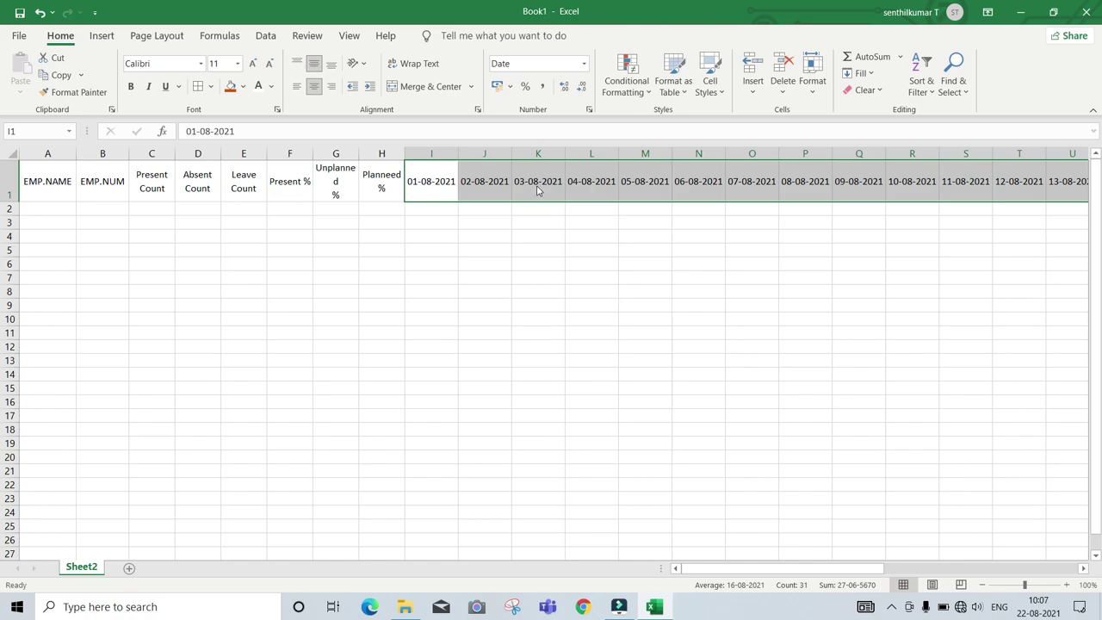
- Apply the custom number format dd to the dates in I1 to AM1
key(ctrl+1)
click(324, 263)
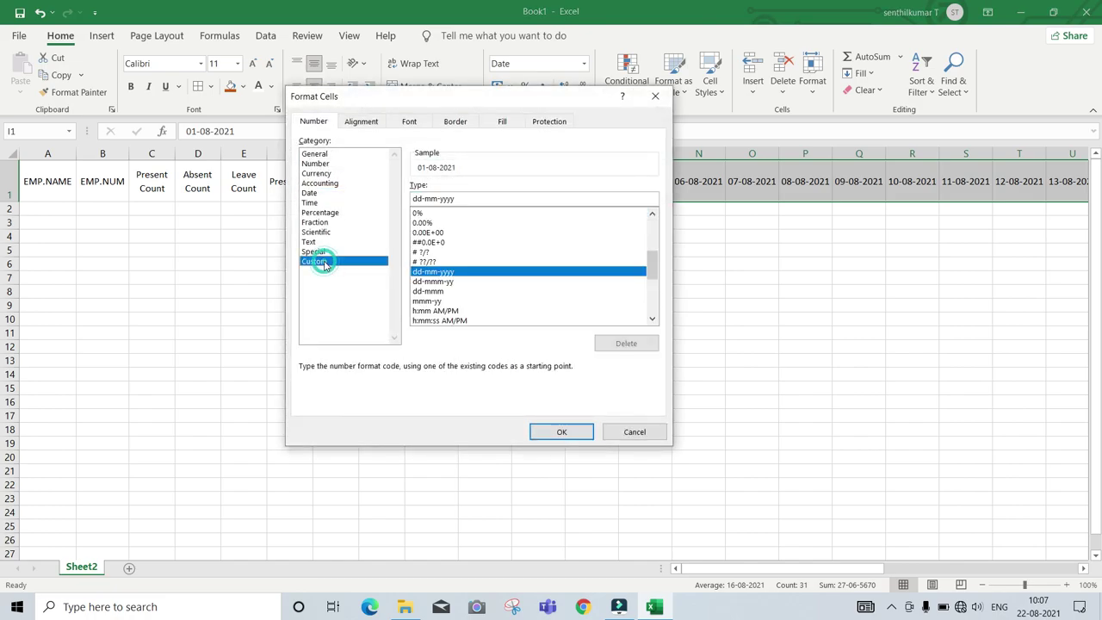
click(473, 199)
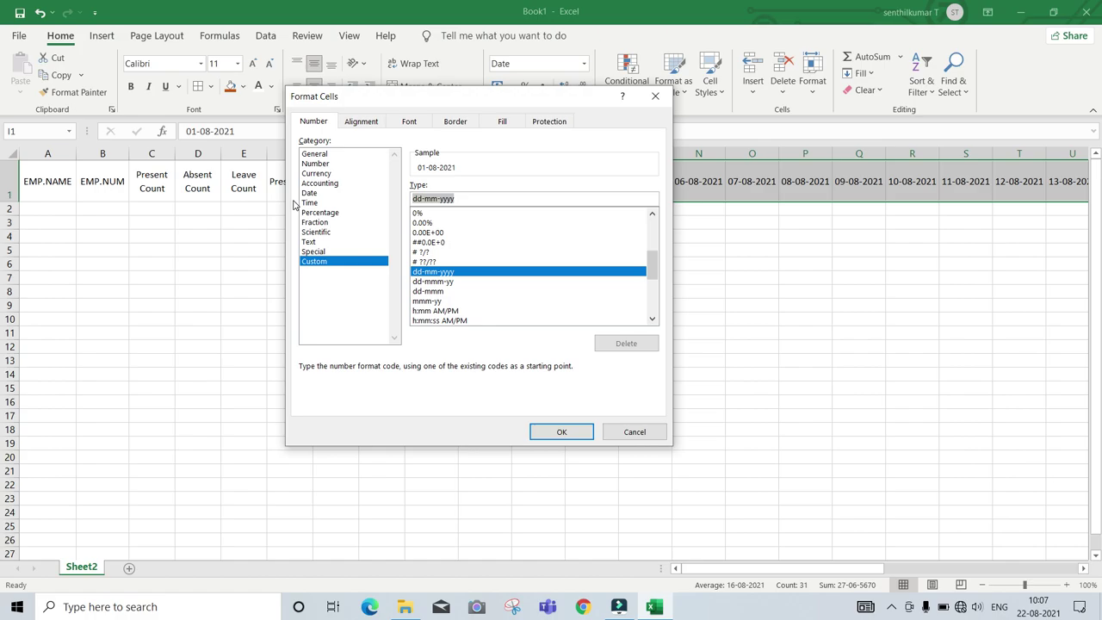
text(dd)
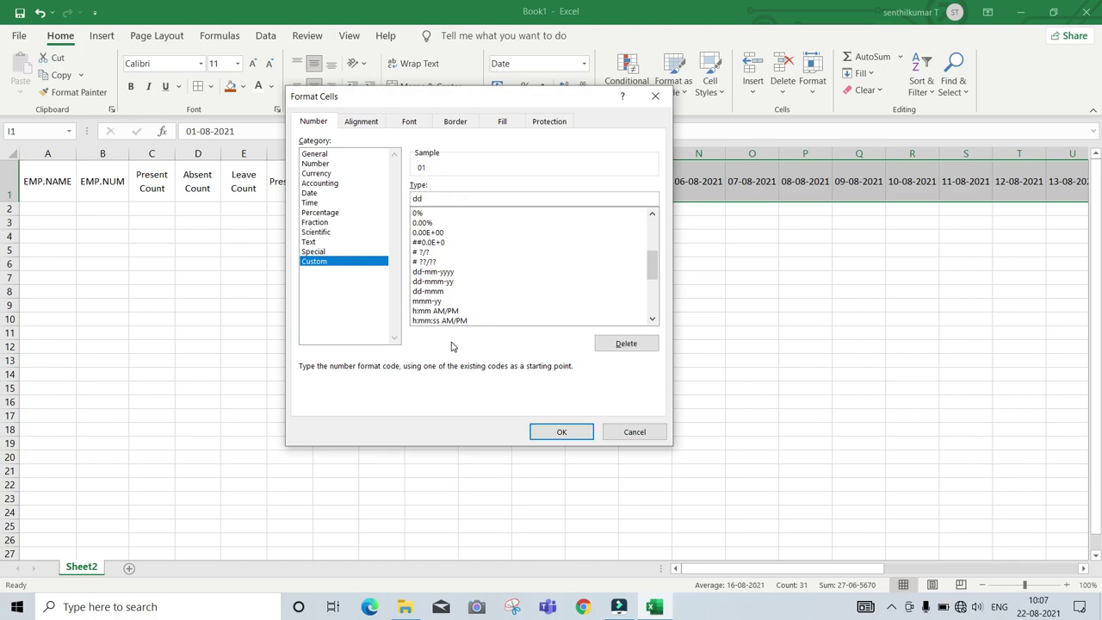
click(564, 431)
- Autofit columns I to AM to the two-digit day numbers and return to cell A1
drag(430, 154, 1025, 172)
double_click(1034, 153)
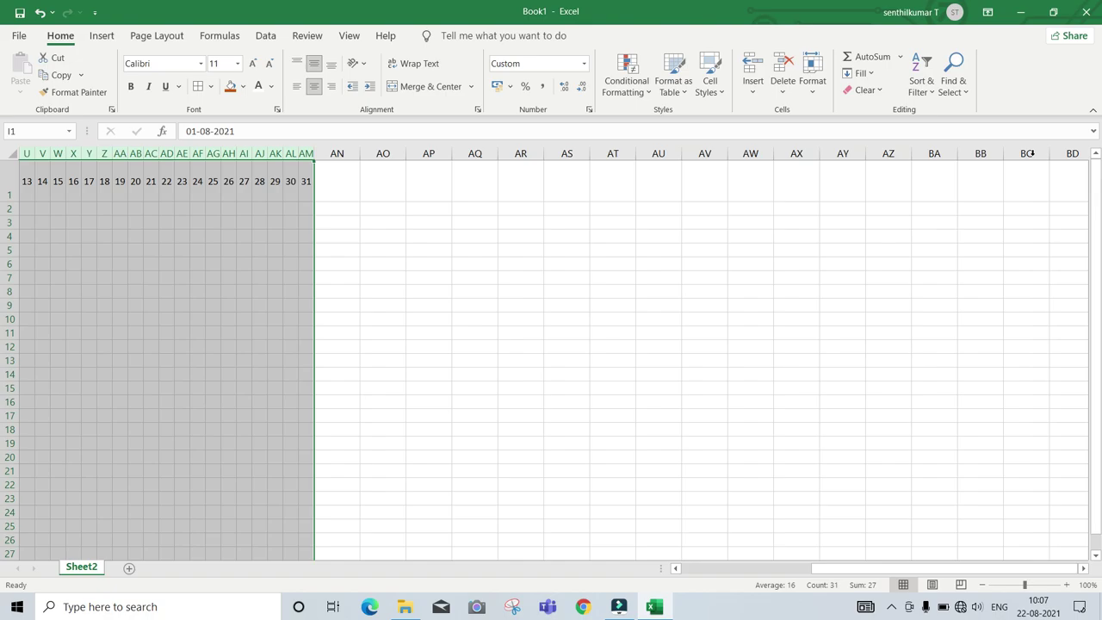
click(261, 179)
key(Left)
key(Left)
key(Left)
key(Left)
key(Left)
key(Left)
key(Left)
key(Left)
key(Left)
key(Left)
key(Left)
key(Left)
key(Left)
key(Left)
key(Left)
key(Left)
key(Left)
key(Left)
key(Left)
key(Left)
key(Left)
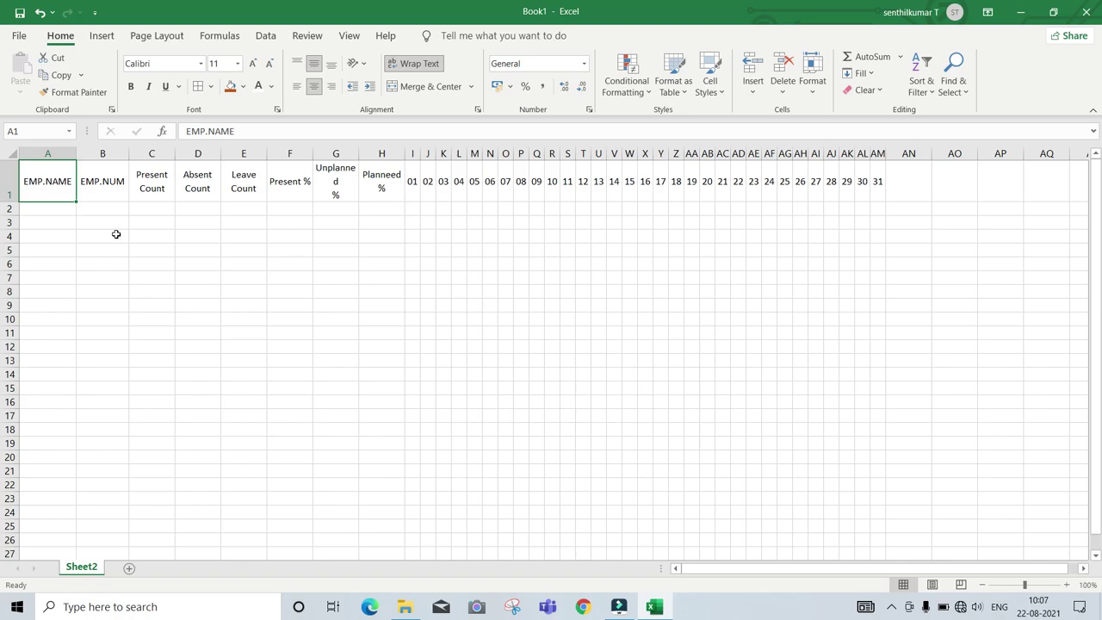
- Enter Employee 1 in A2 and fill the series down to Employee 10 in A11
click(53, 209)
text(emp.)
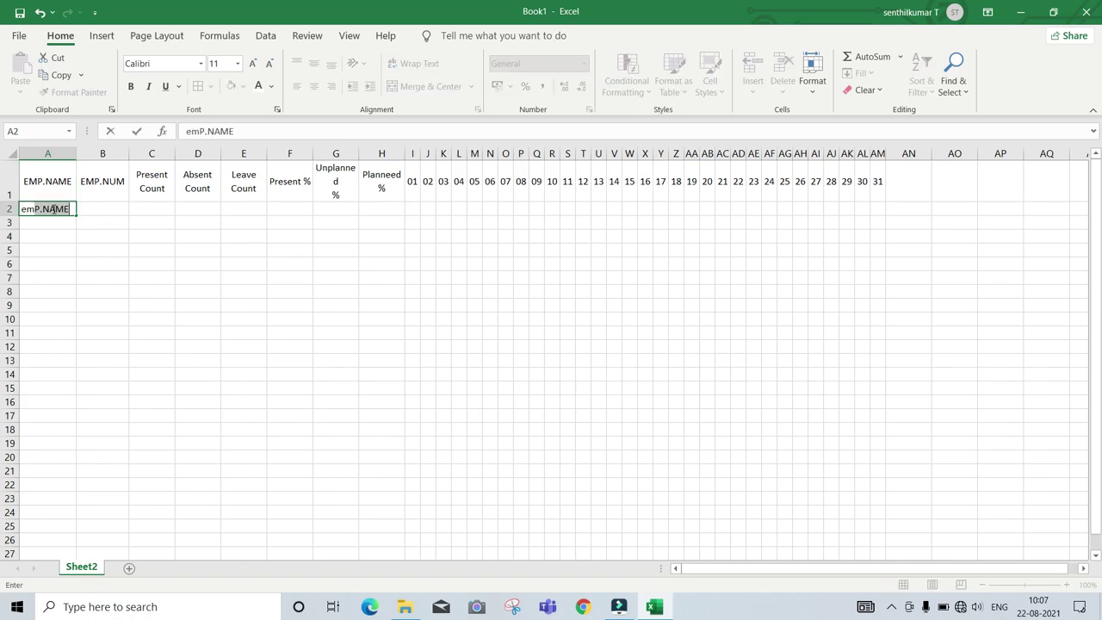
key(BackSpace)
key(BackSpace)
key(BackSpace)
key(BackSpace)
key(BackSpace)
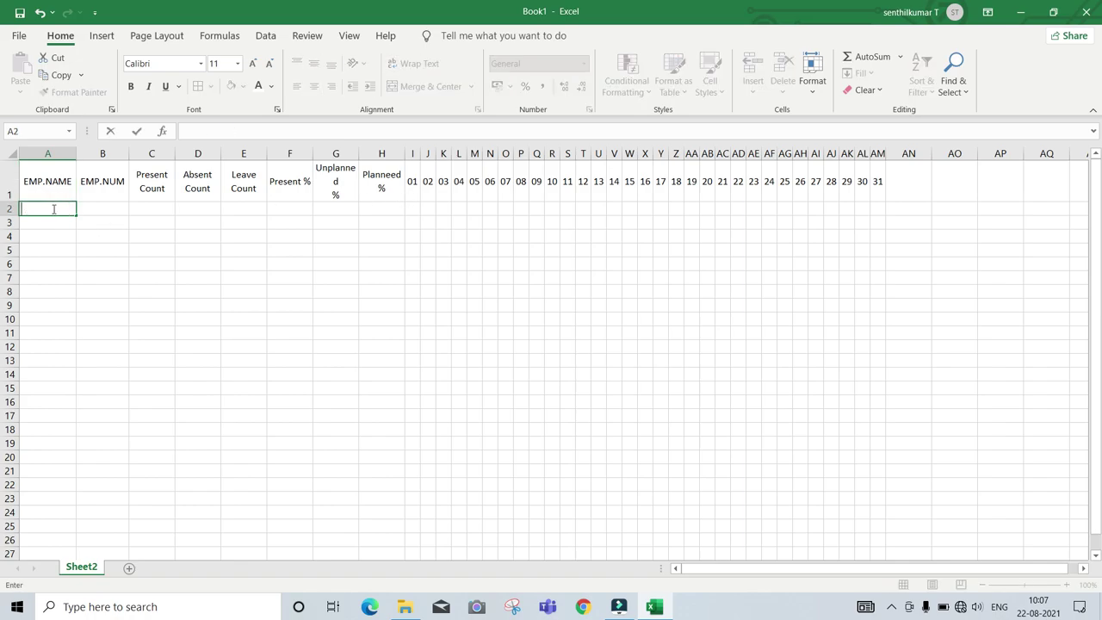
text(Employee 1)
key(Return)
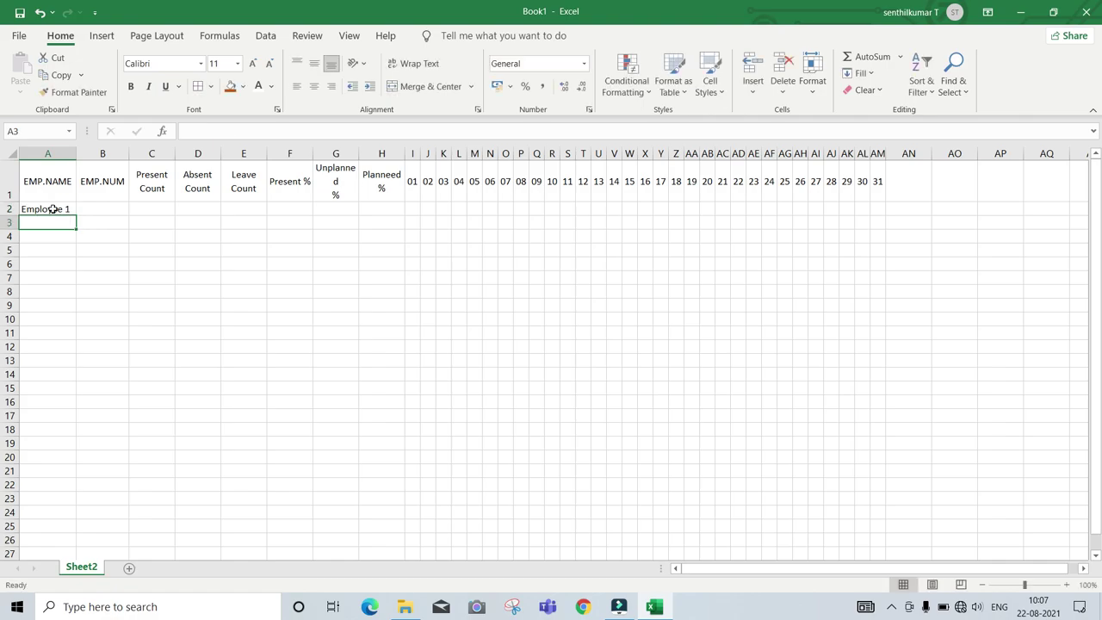
right_click(52, 213)
click(32, 215)
drag(75, 215, 61, 340)
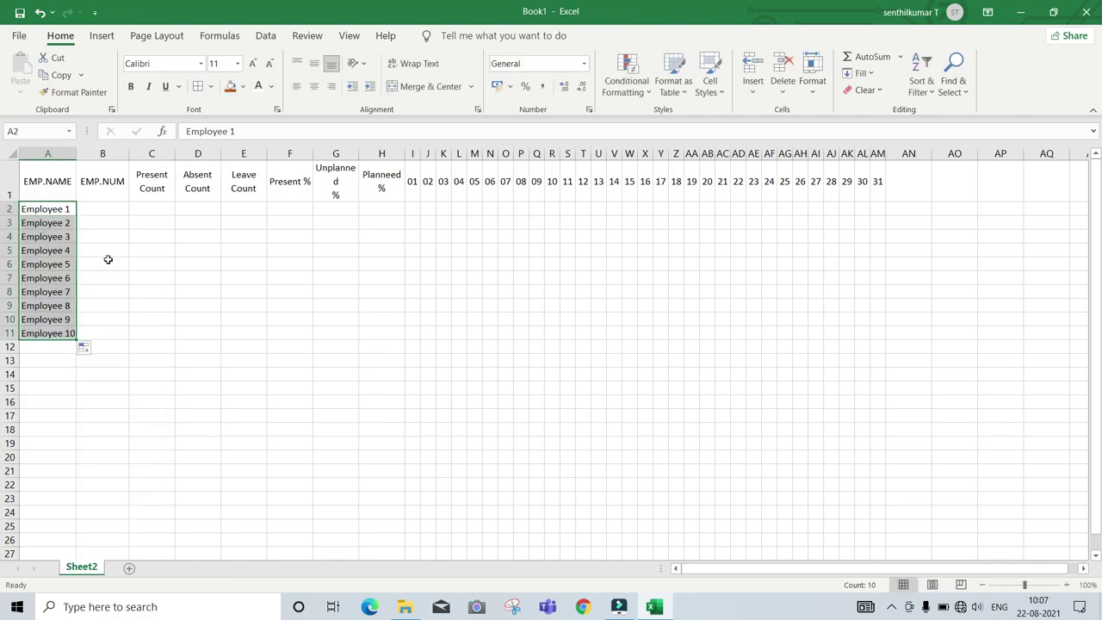
- Enter a sample employee number in B2 and copy the same number down to B11
click(96, 209)
text(12345)
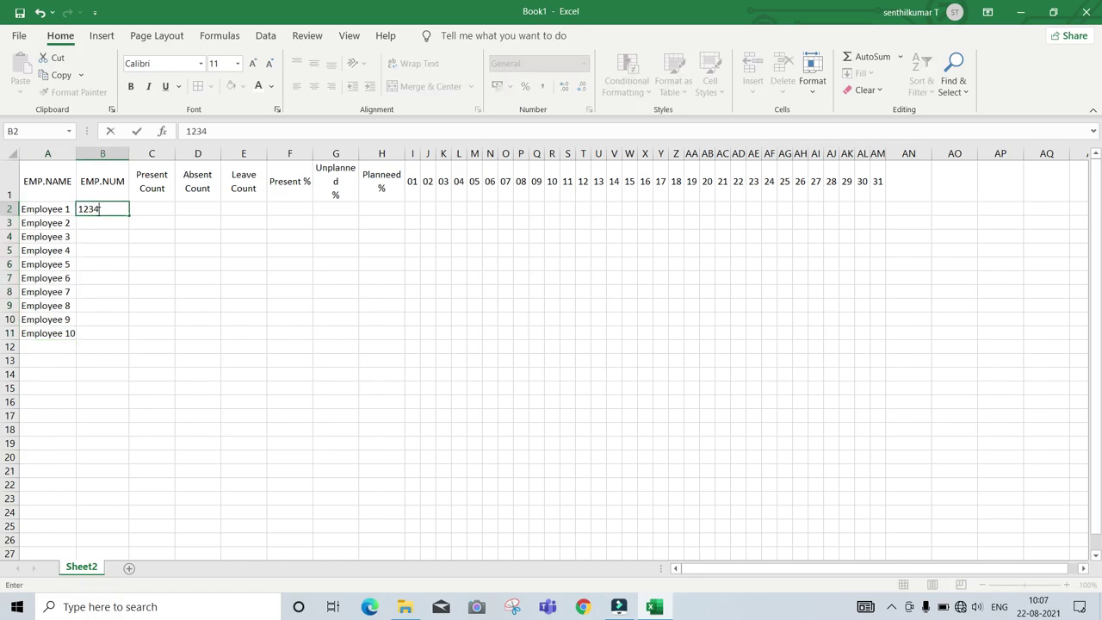
key(Return)
click(97, 210)
right_click(98, 210)
click(88, 214)
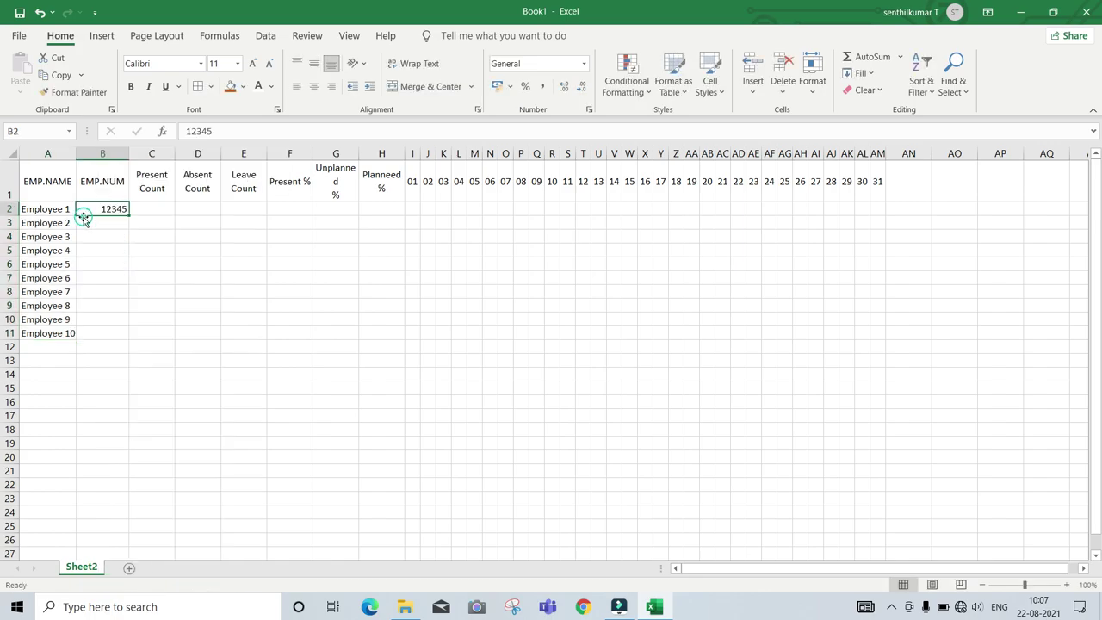
drag(131, 218, 131, 345)
- Apply all borders to the attendance table range A1 to AM11
drag(47, 180, 873, 327)
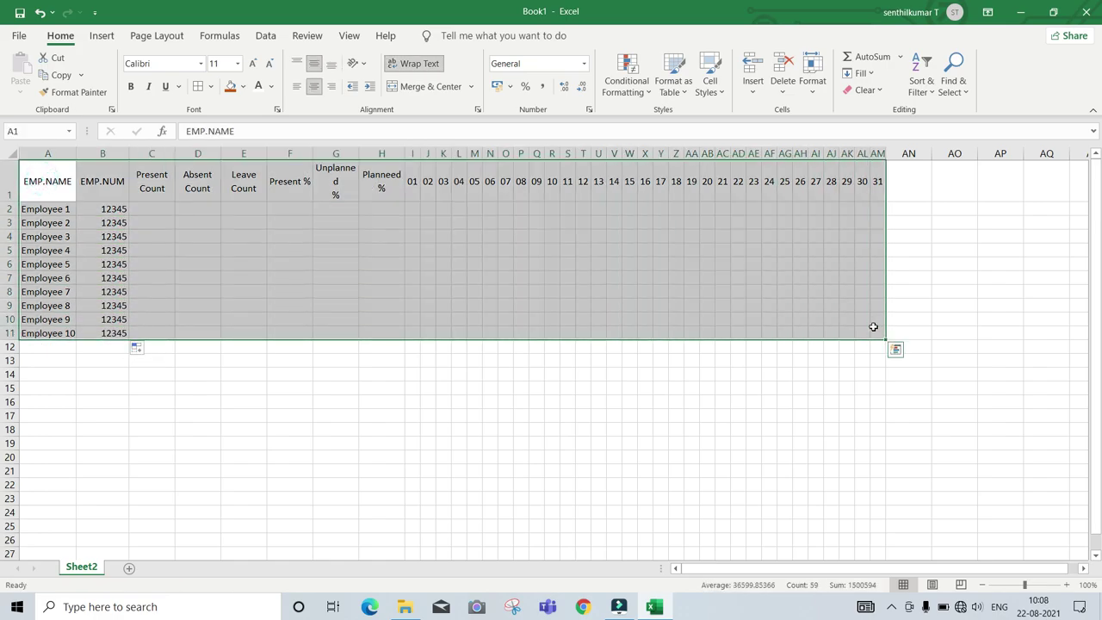
key(alt+h)
key(b)
key(a)
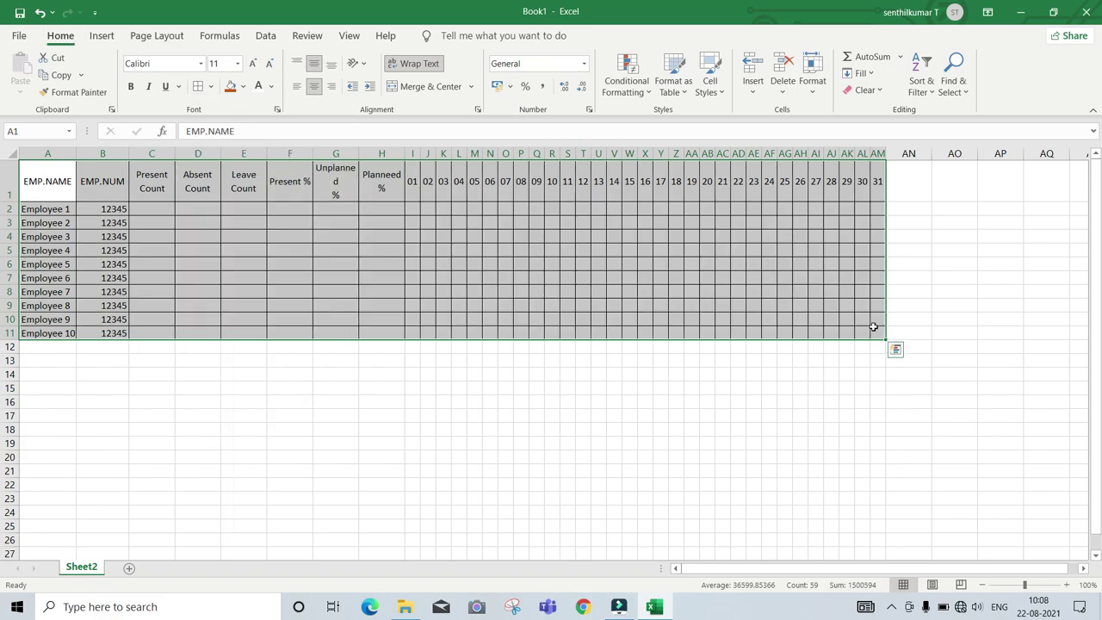
click(490, 261)
- Widen column G so Unplanned fits on one line and autofit the height of row 1
drag(359, 153, 368, 153)
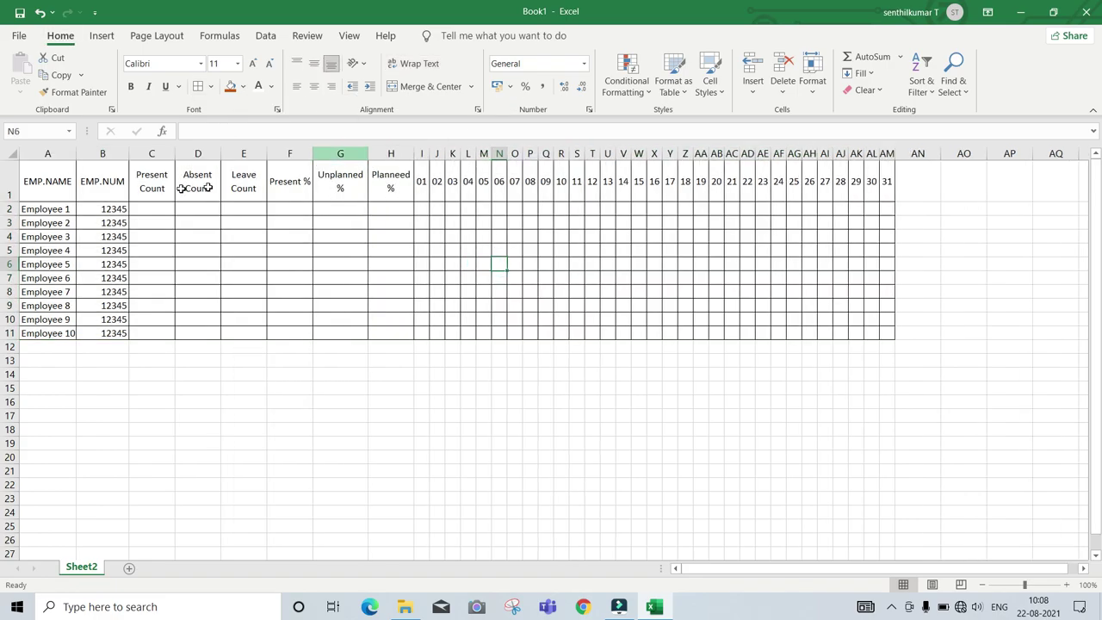
double_click(16, 200)
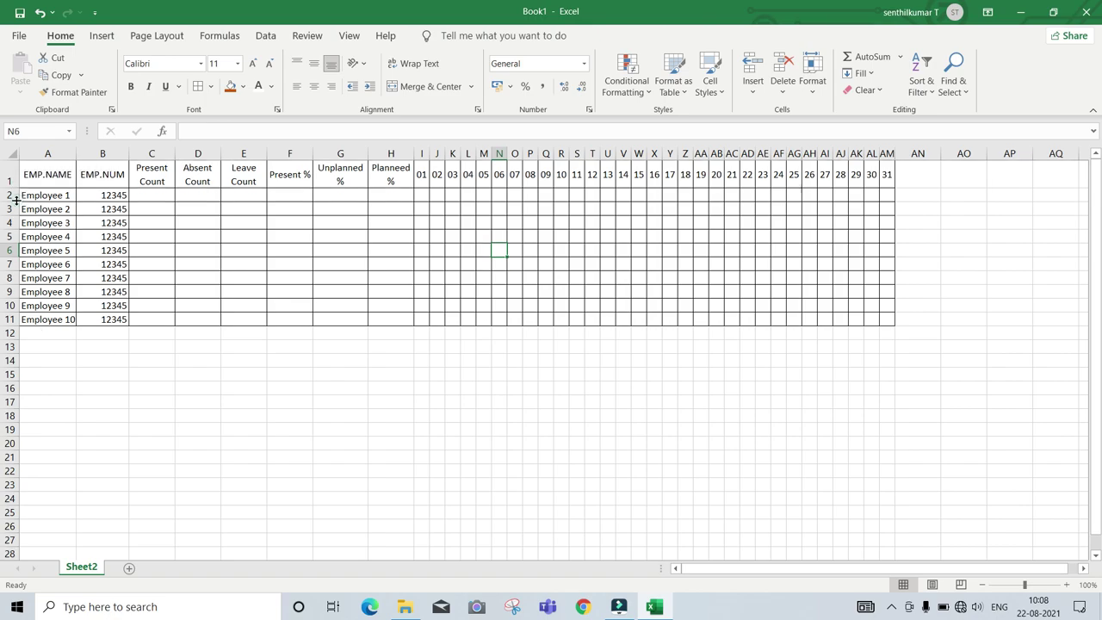
- Start a formula-based conditional formatting rule for the day columns I1:AM11 using =text(I$1,"DDD")="SAT"
click(420, 174)
click(422, 174)
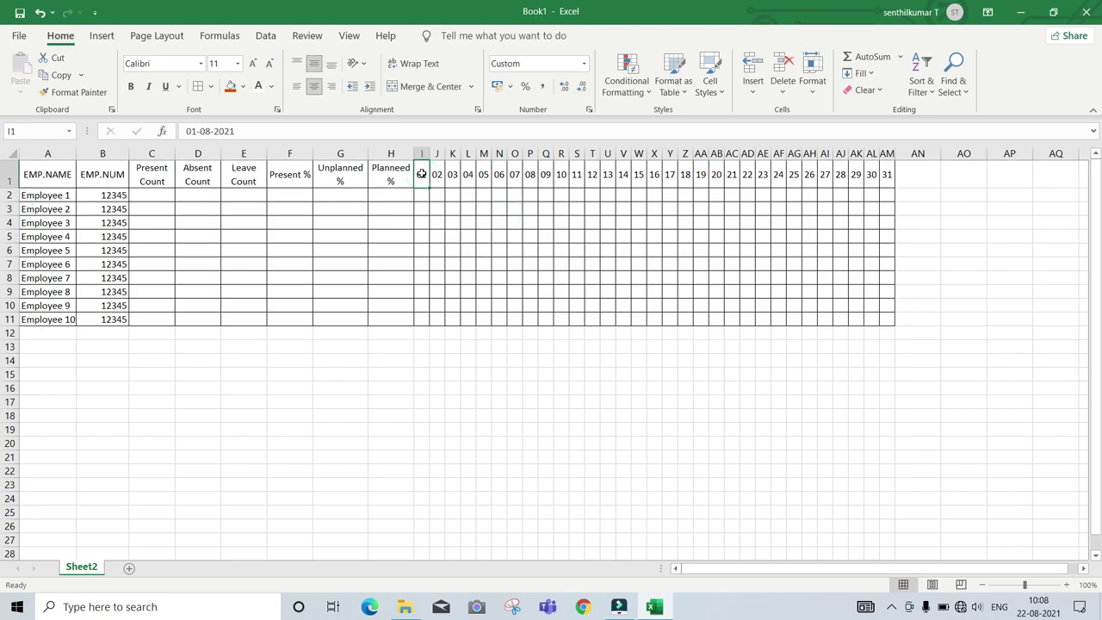
drag(422, 174, 885, 319)
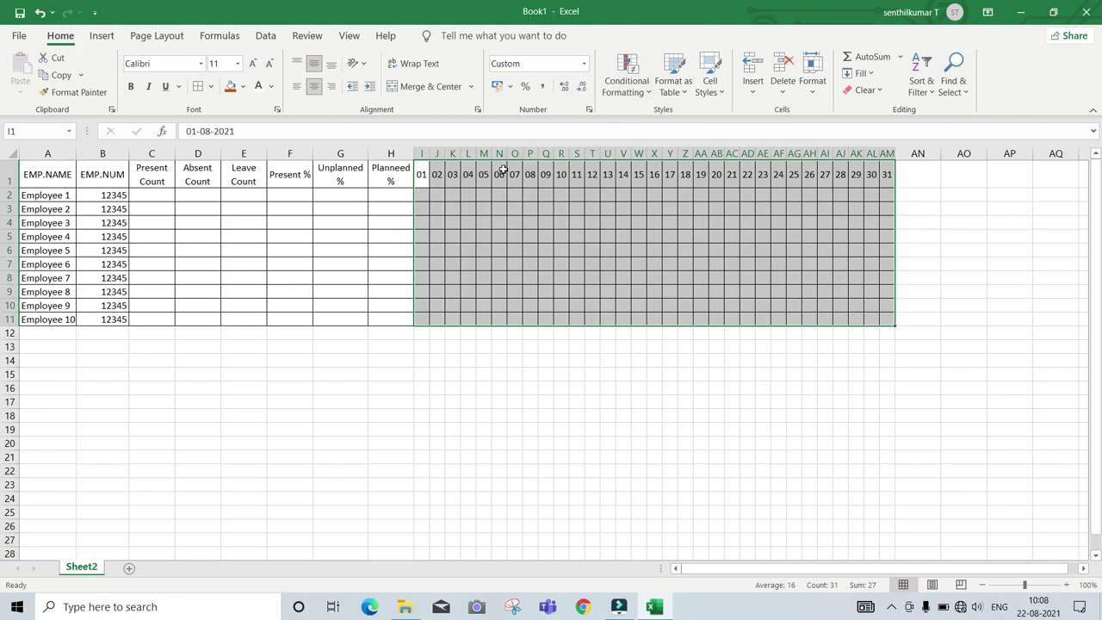
click(635, 83)
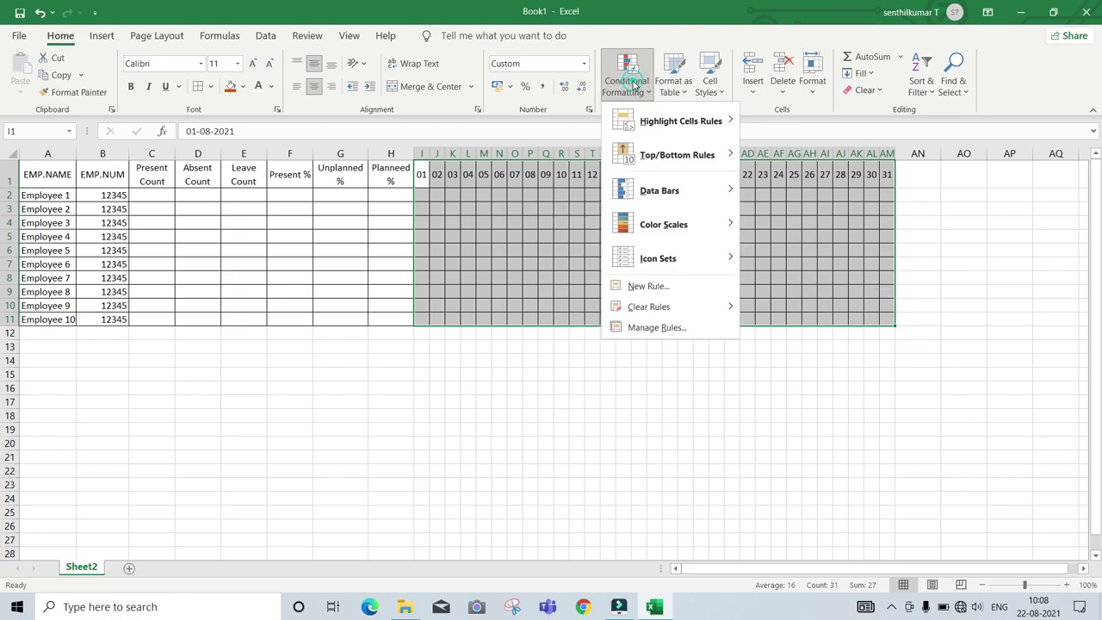
click(642, 288)
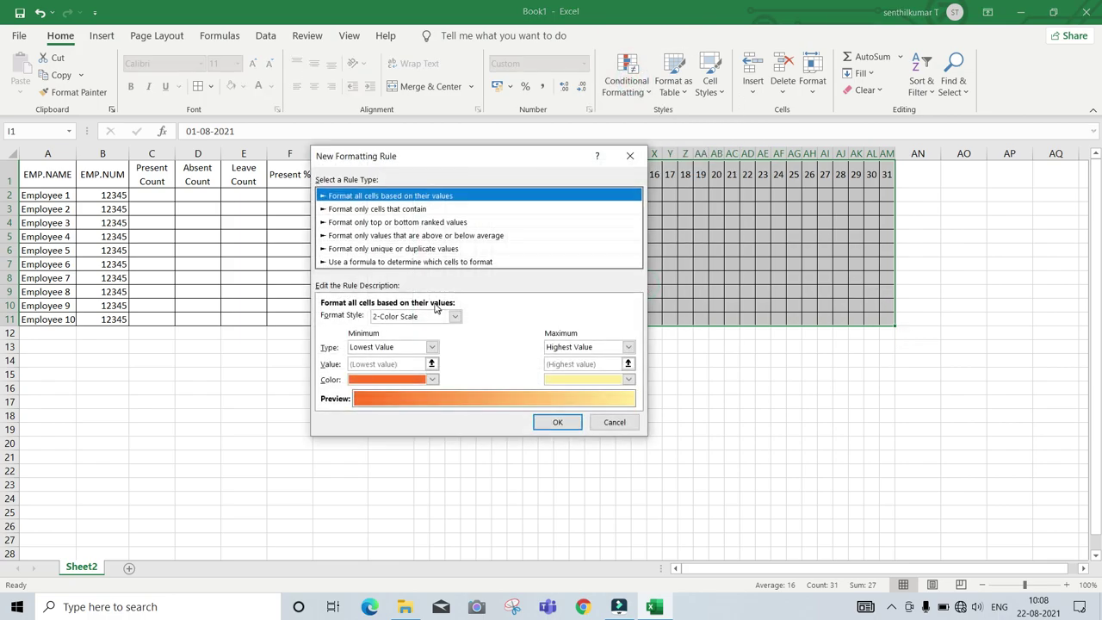
click(379, 262)
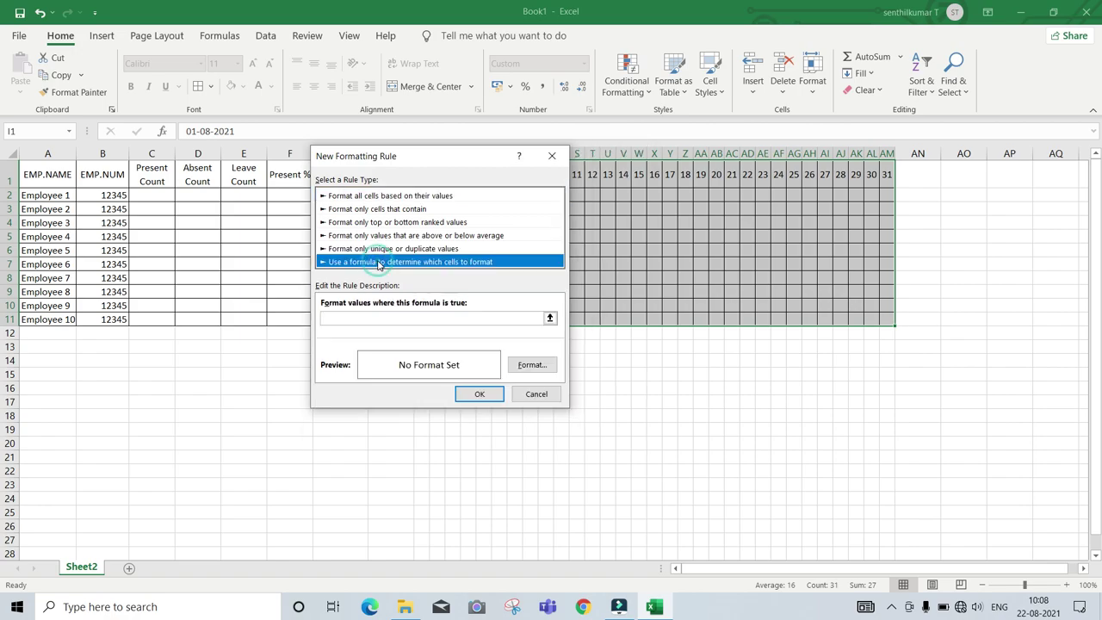
click(360, 316)
text(=text()
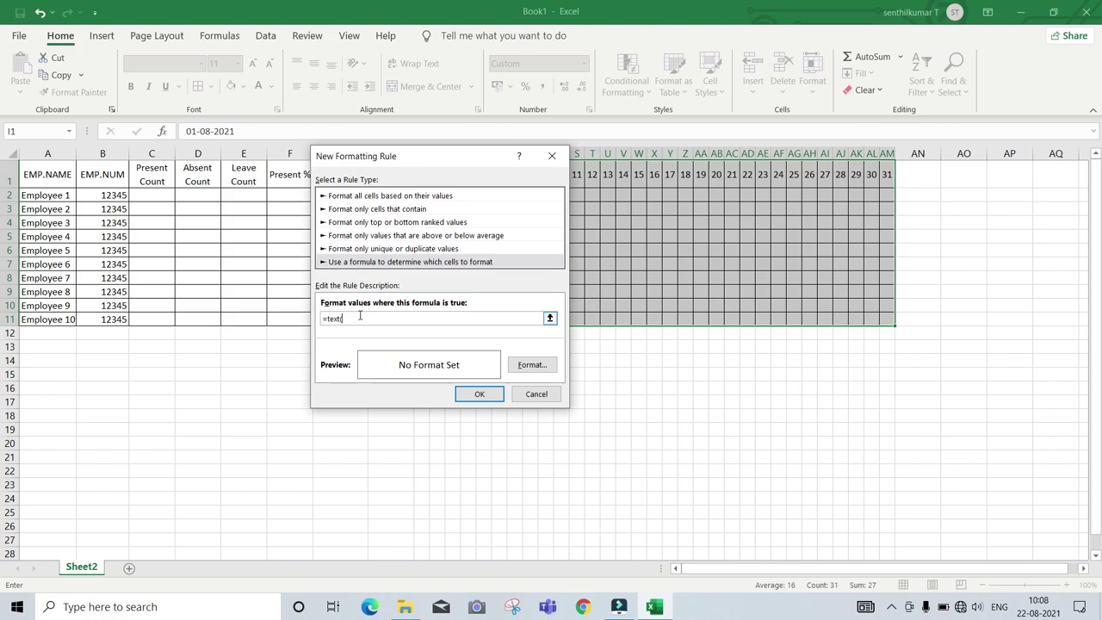
drag(441, 159, 467, 271)
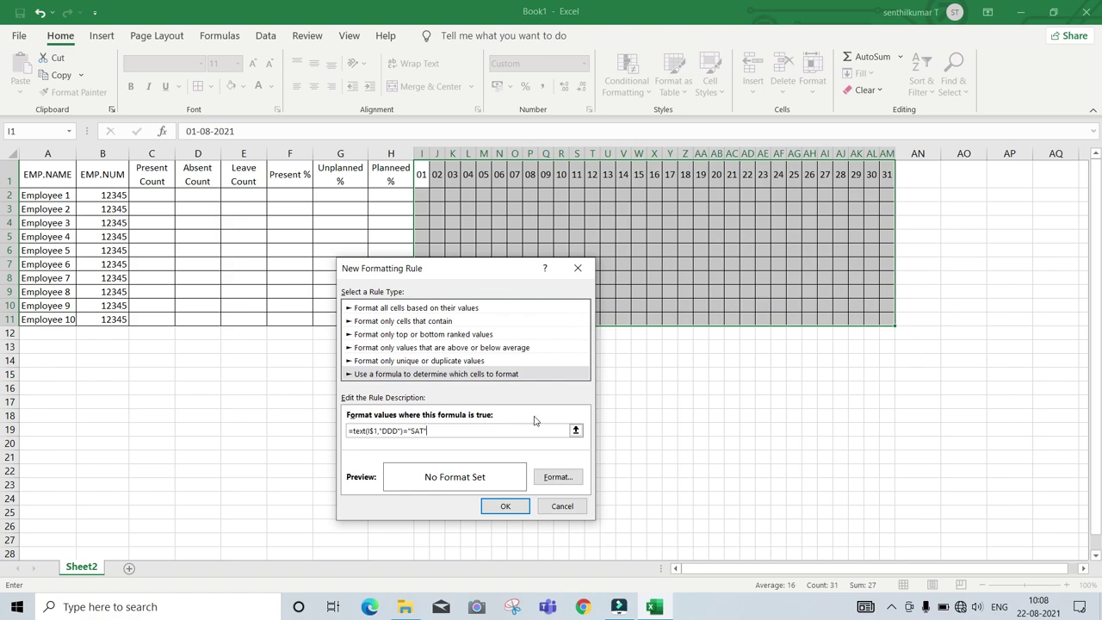
- Give the Saturday rule a light orange fill and apply it to the selected range
click(557, 476)
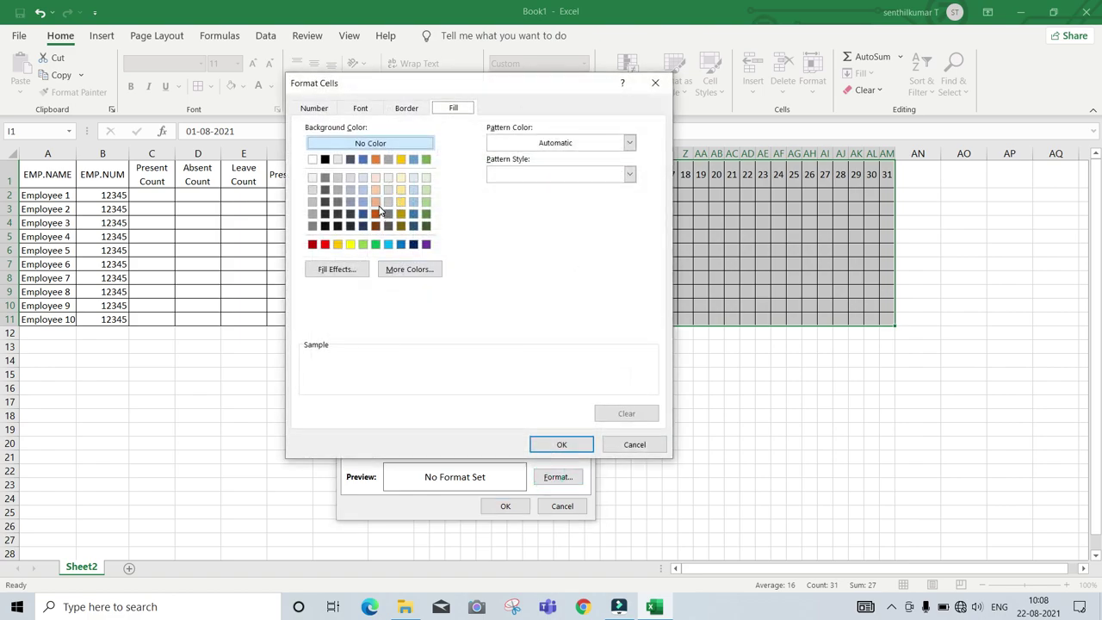
click(376, 201)
click(562, 444)
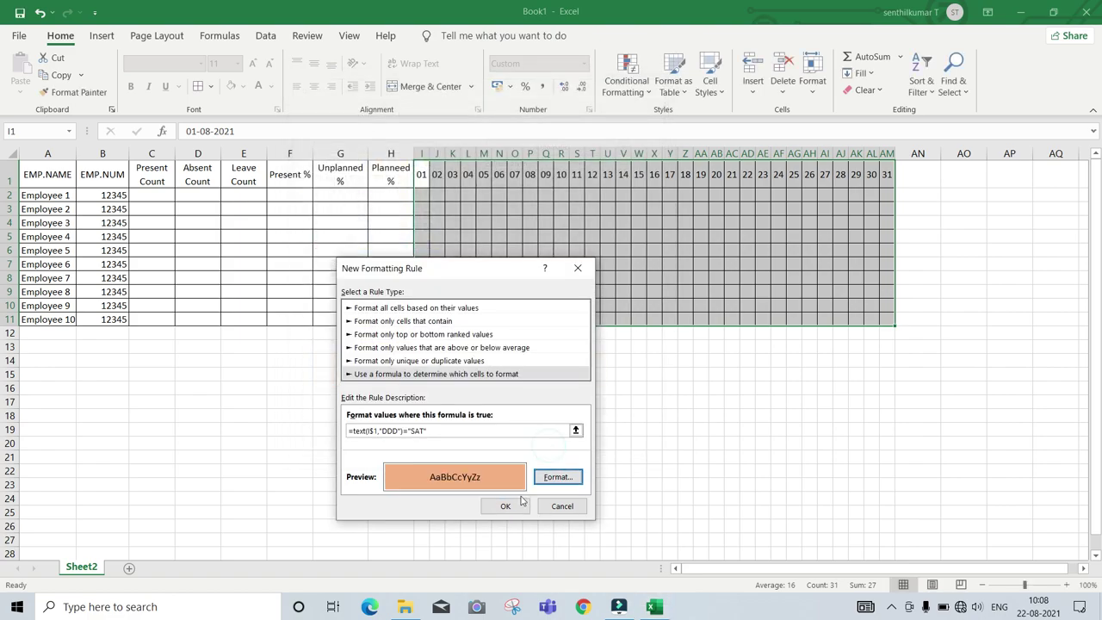
click(505, 505)
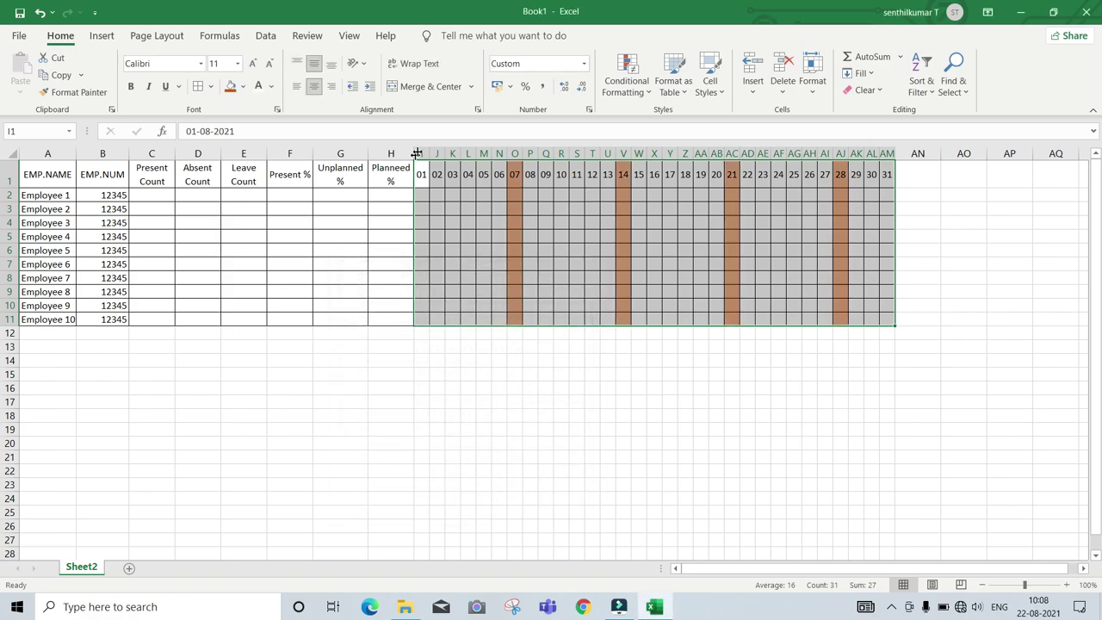
- Add a second formula-based conditional formatting rule to I1:AM11 using =TEXT(I$1,"DDD")="SUN" with the same light orange fill
click(626, 76)
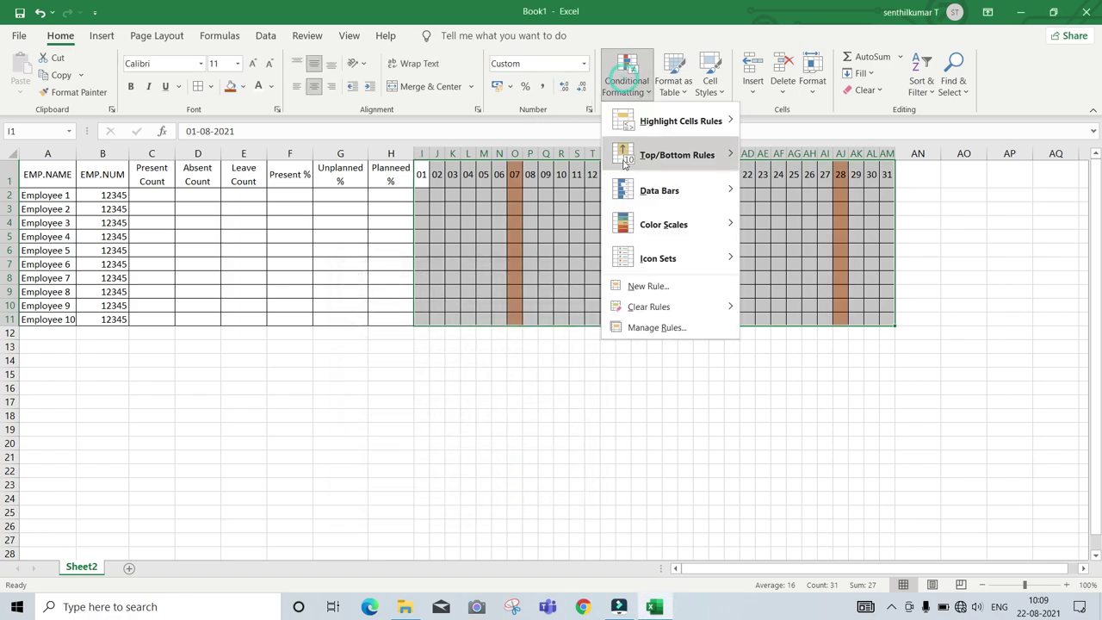
click(644, 286)
click(389, 361)
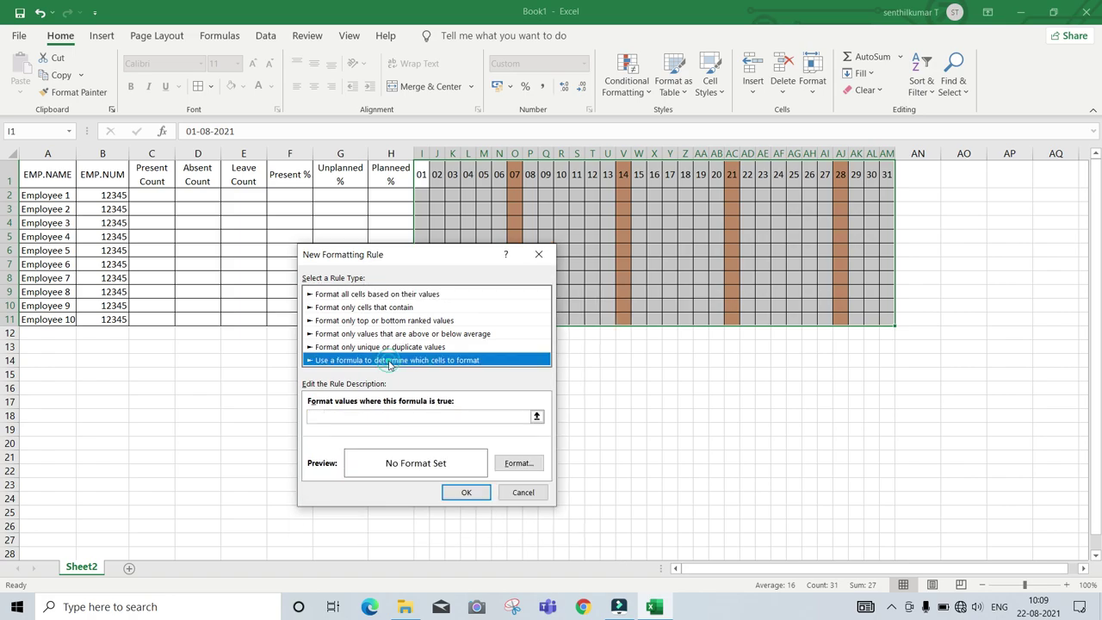
click(370, 417)
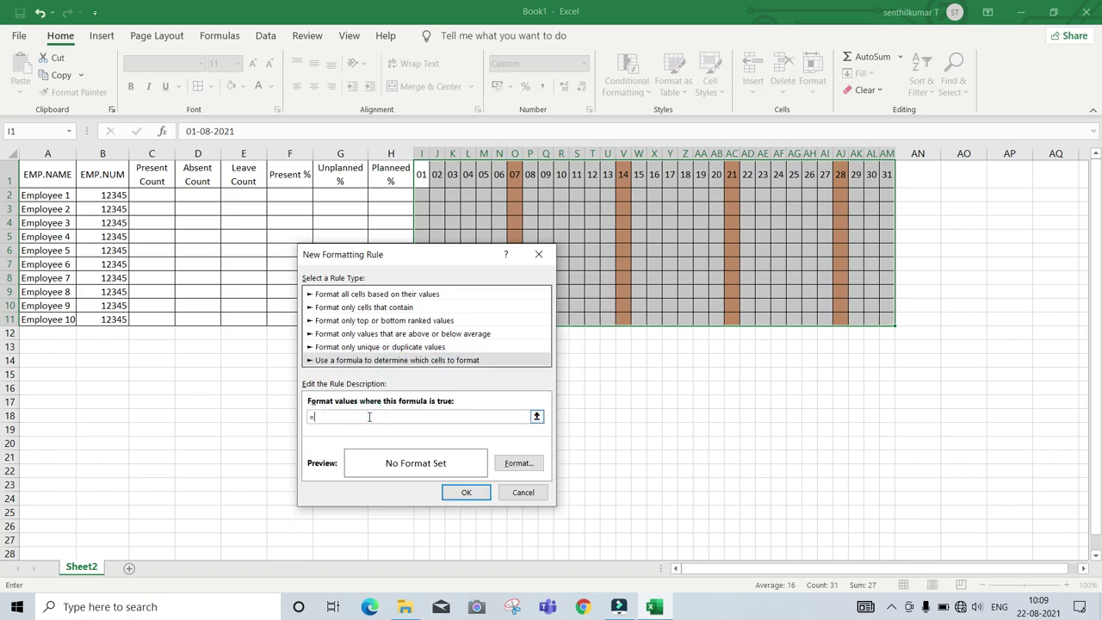
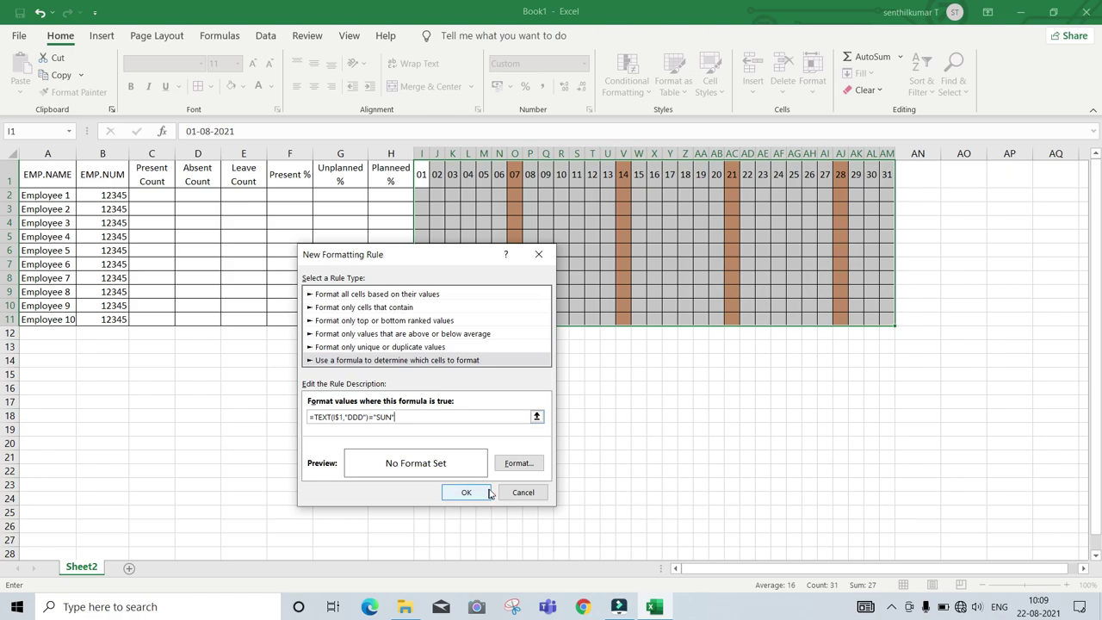
click(518, 462)
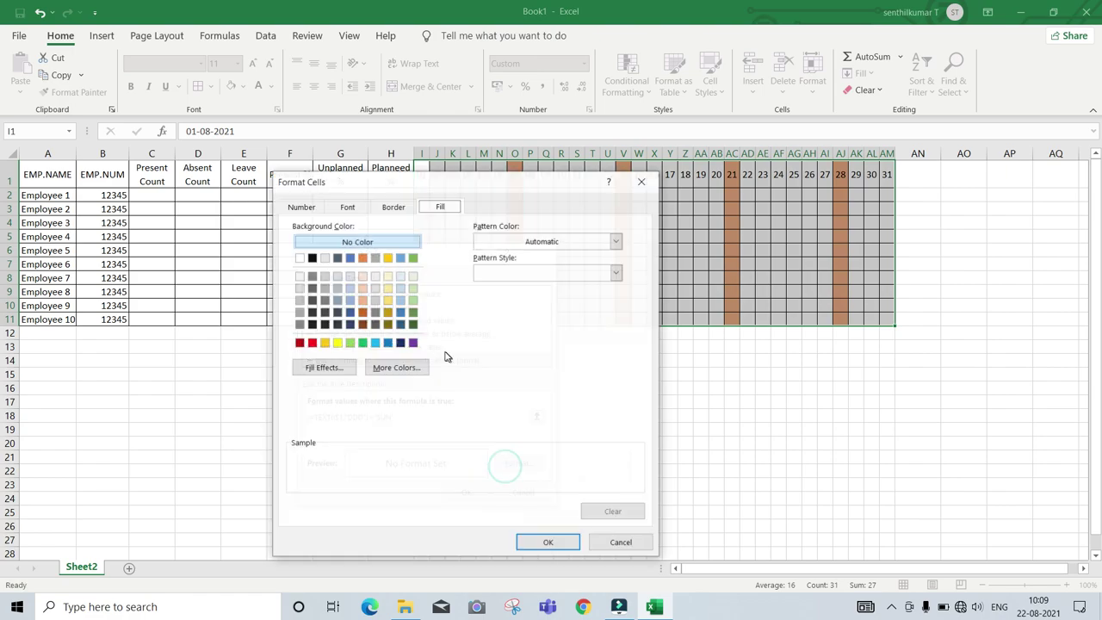
click(363, 299)
click(547, 542)
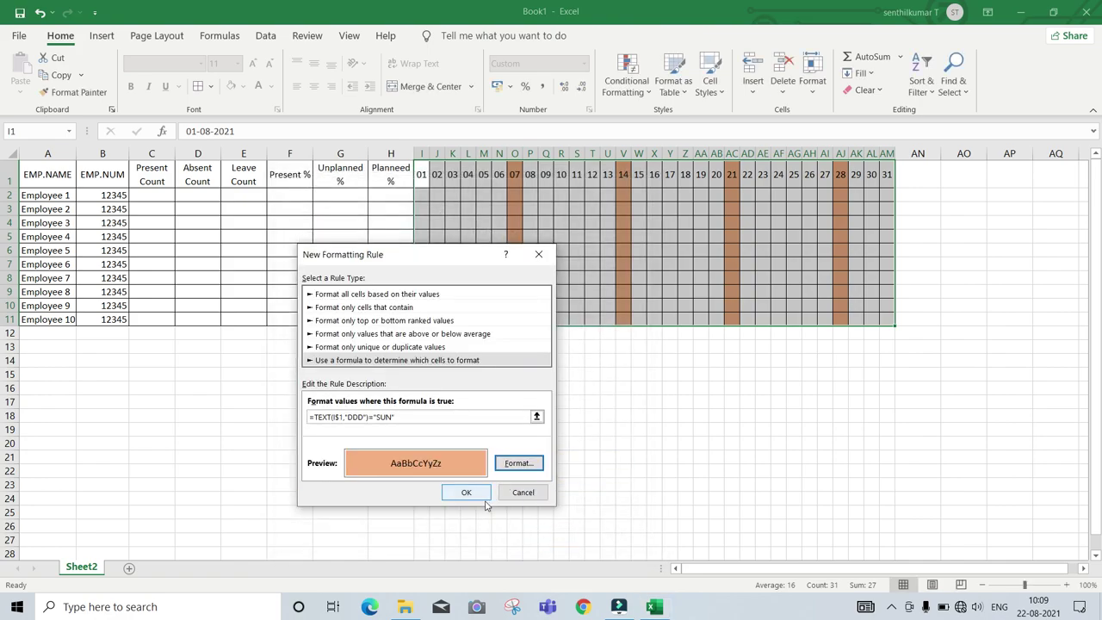
click(467, 492)
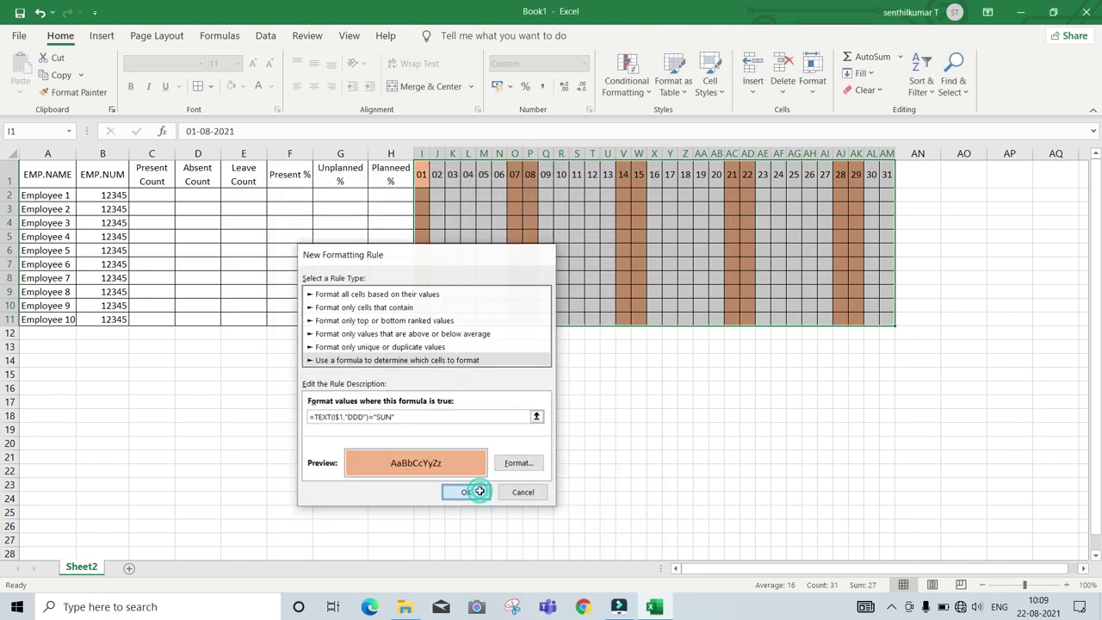
click(570, 191)
- Format the header row A1:AM1 with a blue fill and bold white text
drag(49, 175, 887, 175)
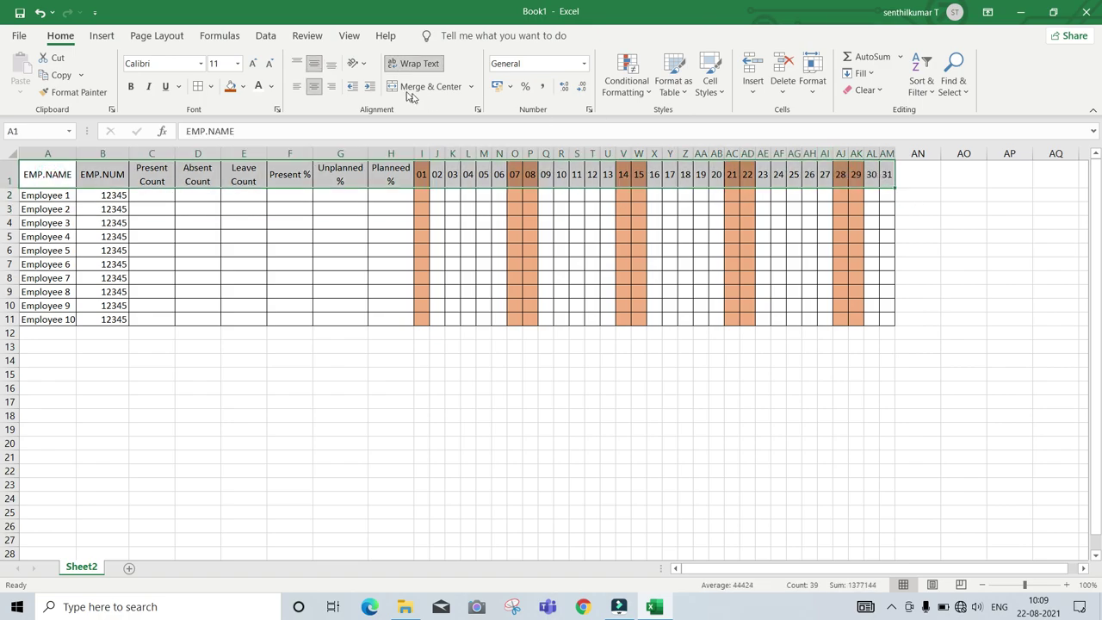
click(244, 86)
click(275, 123)
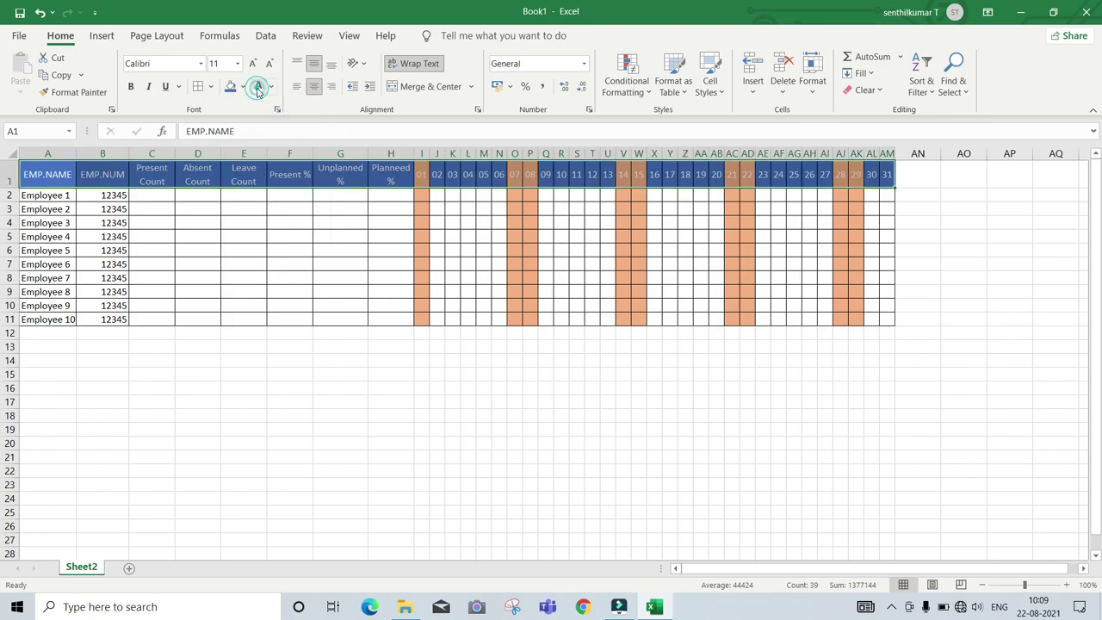
key(ctrl+q)
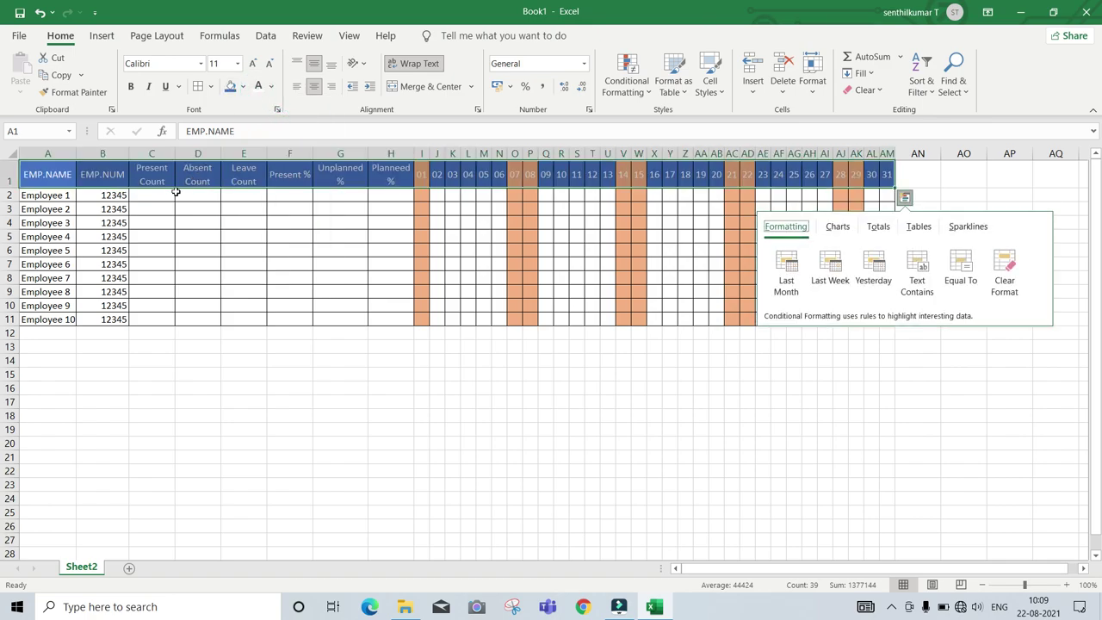
key(Escape)
key(ctrl+b)
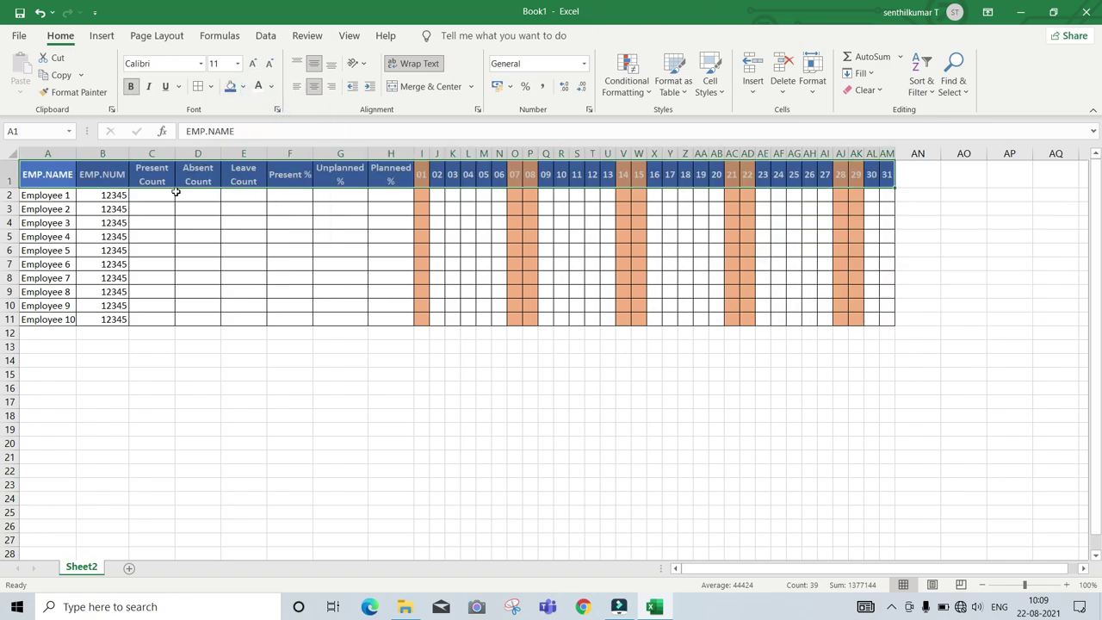
click(459, 214)
- Apply list data validation to the attendance cells I2:AM11 with the source P,A,L,WO
drag(423, 195, 883, 314)
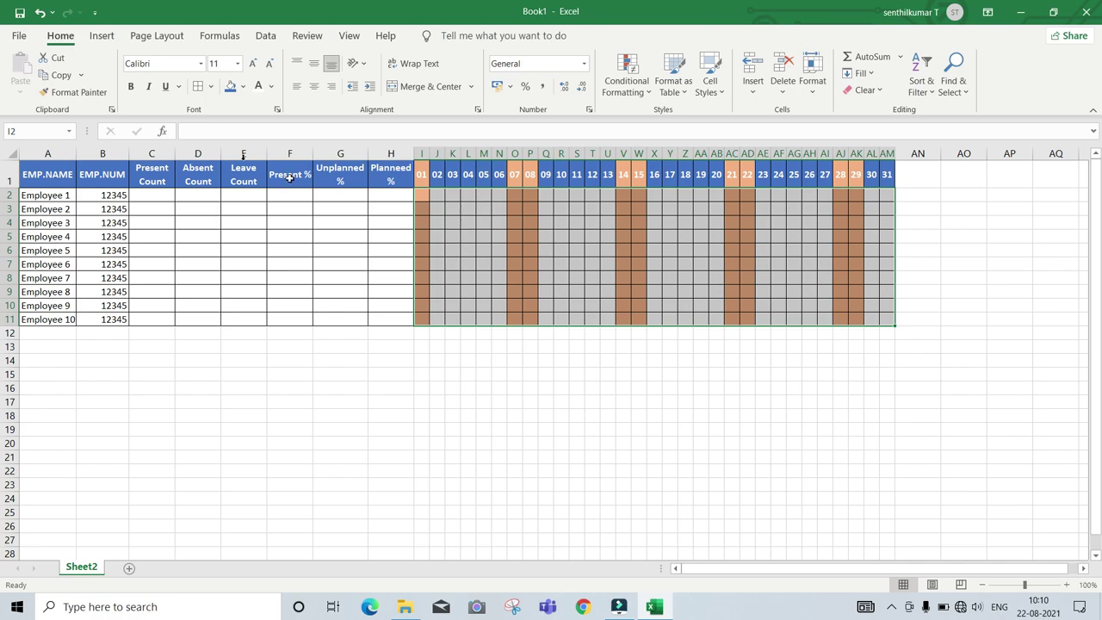
click(264, 36)
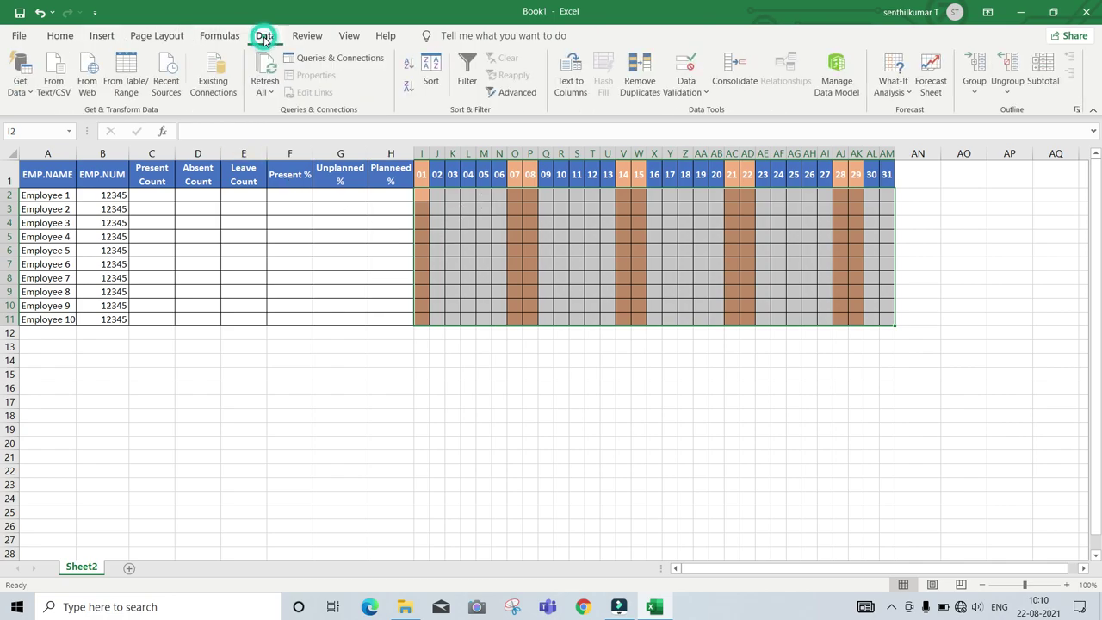
click(691, 91)
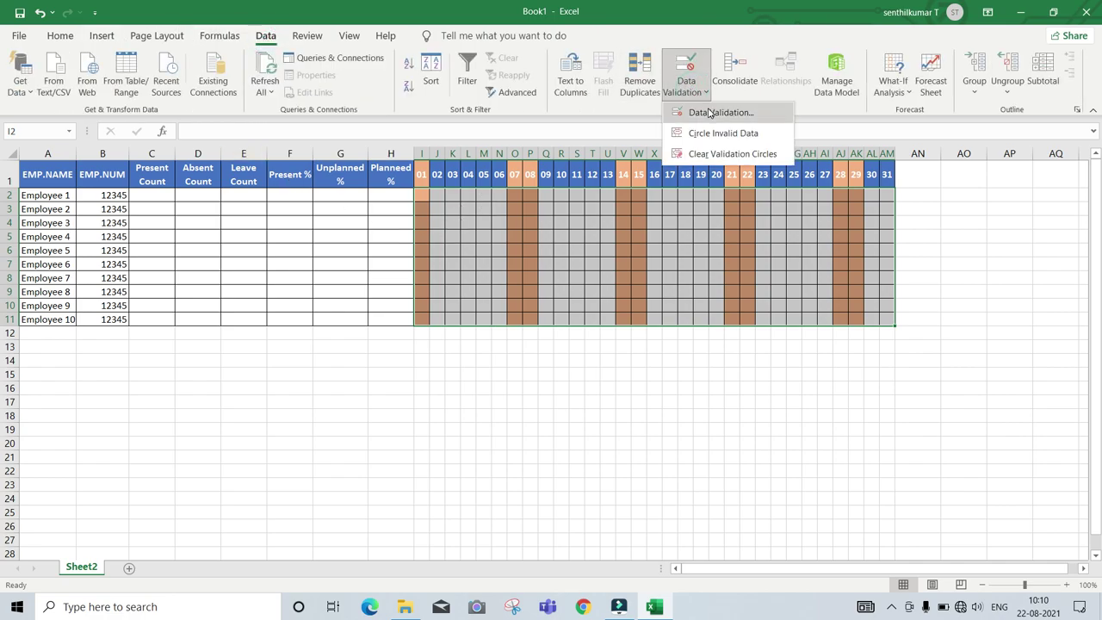
click(709, 112)
click(378, 317)
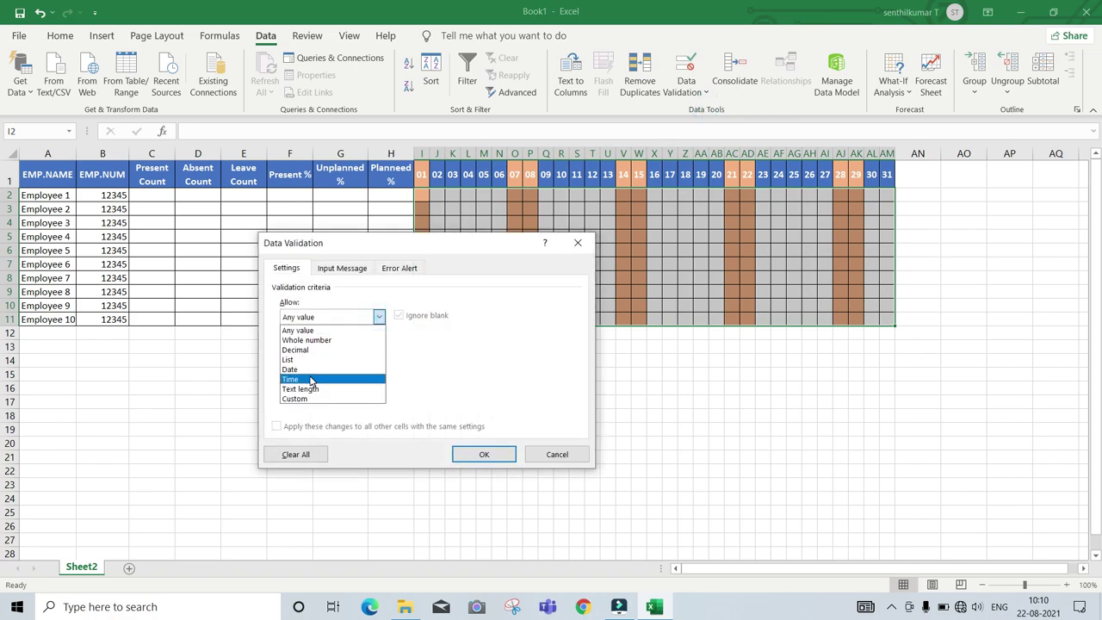
click(307, 359)
click(389, 374)
text(P,A,L)
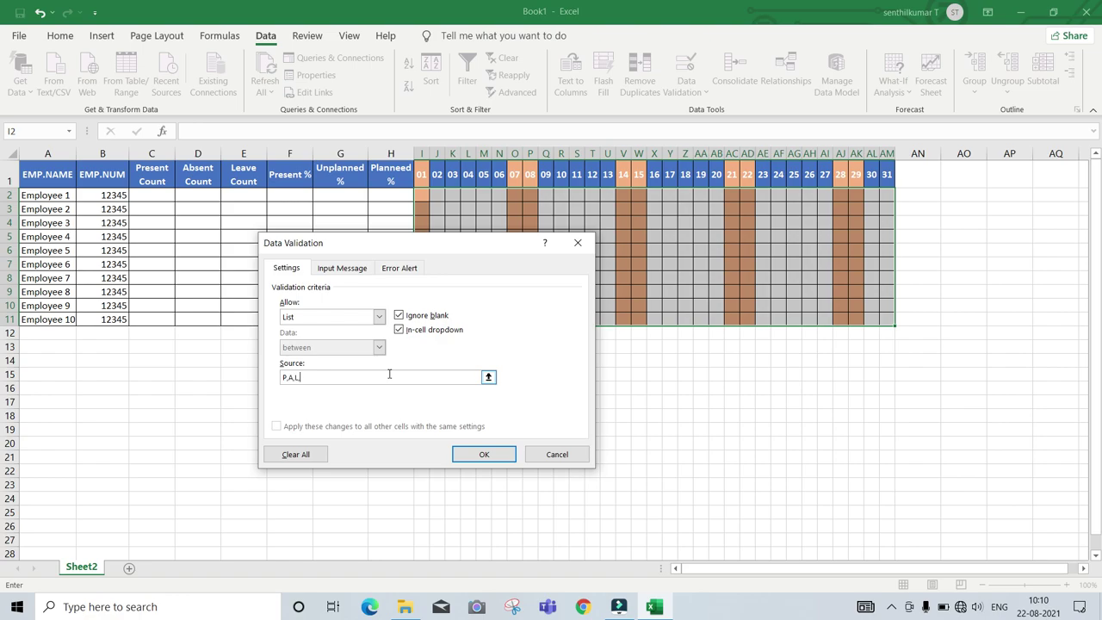
text(,WO)
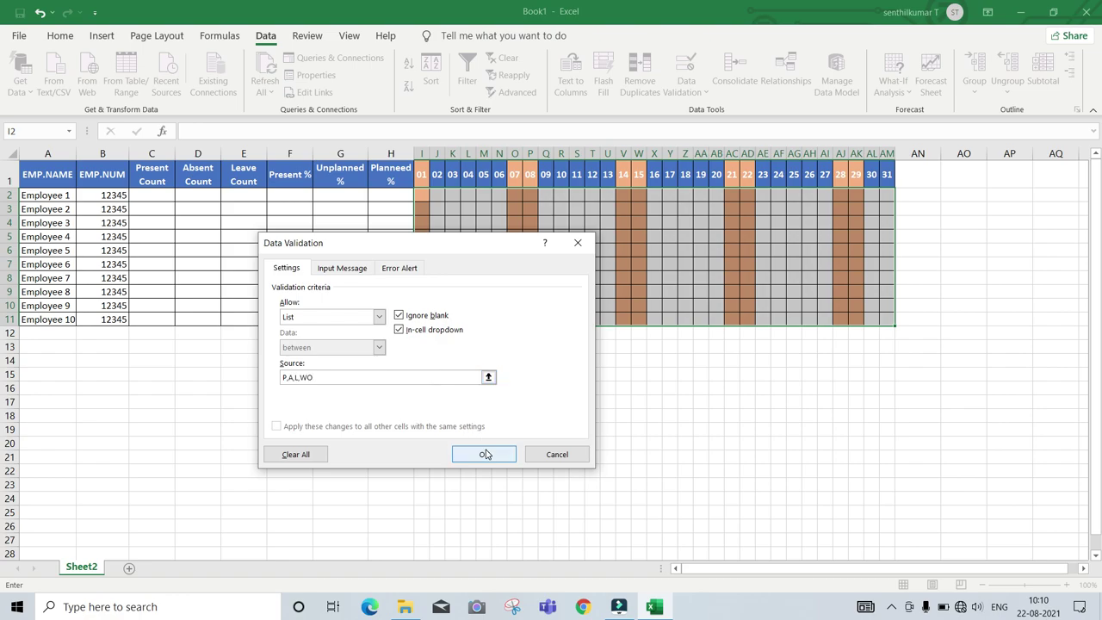
click(483, 454)
- Choose WO from the drop-down list in I2 for Employee 1 on day 01
click(461, 199)
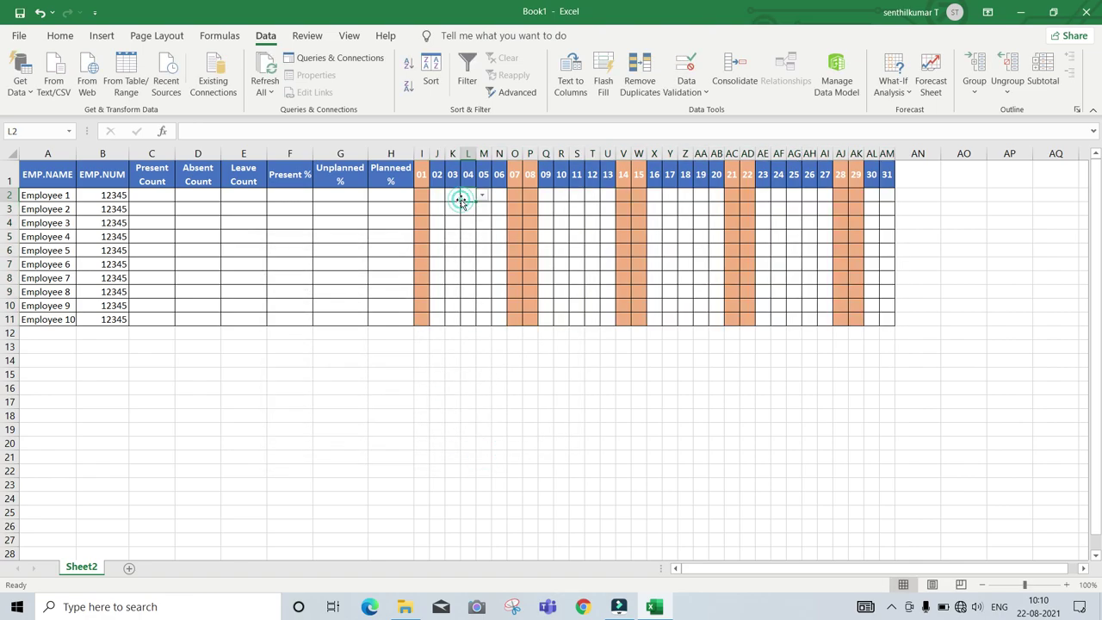
key(Left)
key(Left)
key(Left)
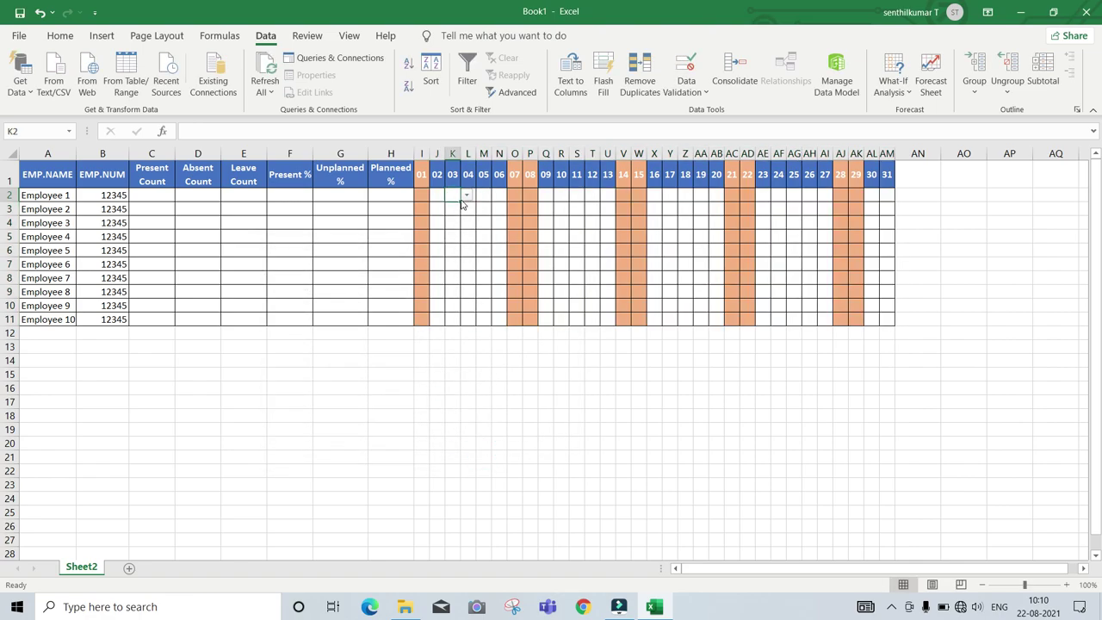
text(WO)
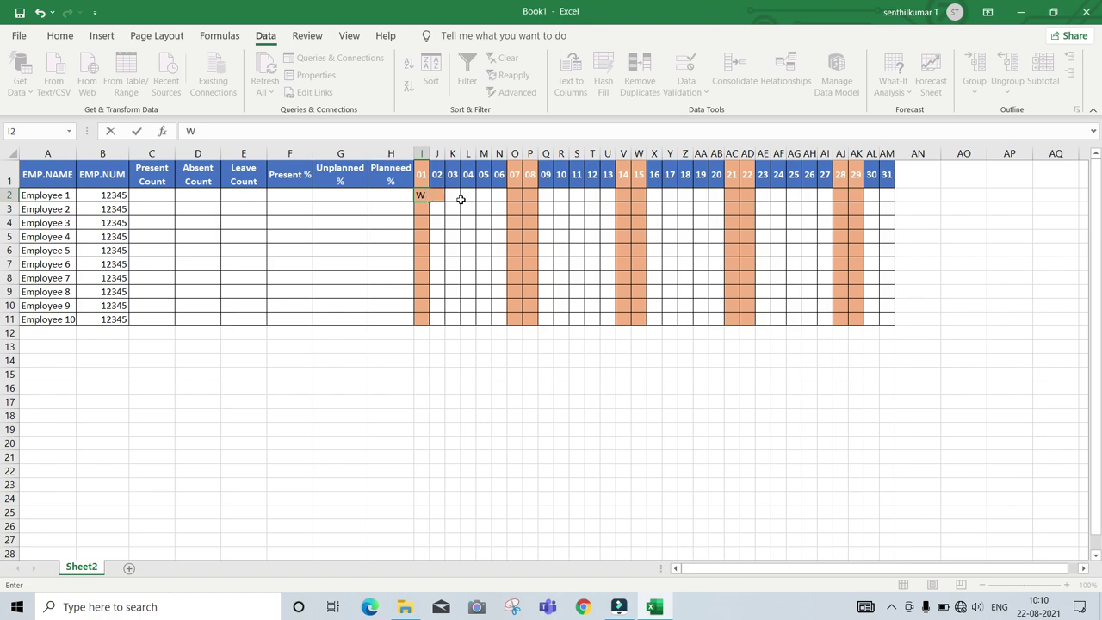
key(Escape)
key(Down)
key(Up)
key(alt+Down)
key(Escape)
key(alt+Down)
key(Down)
key(Down)
key(Down)
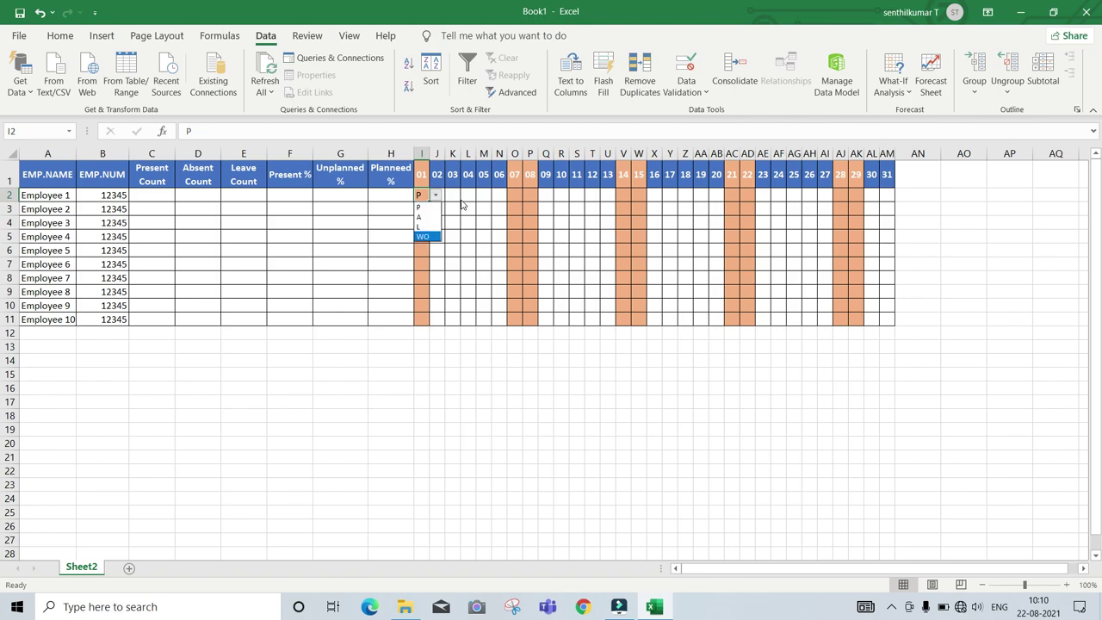
key(Return)
- Copy the WO entry in I2 down the day 01 column to I11
key(ctrl+c)
key(Down)
key(shift+Down)
key(shift+Down)
key(shift+Down)
key(shift+Down)
key(shift+Down)
key(shift+Down)
key(shift+Down)
key(shift+Down)
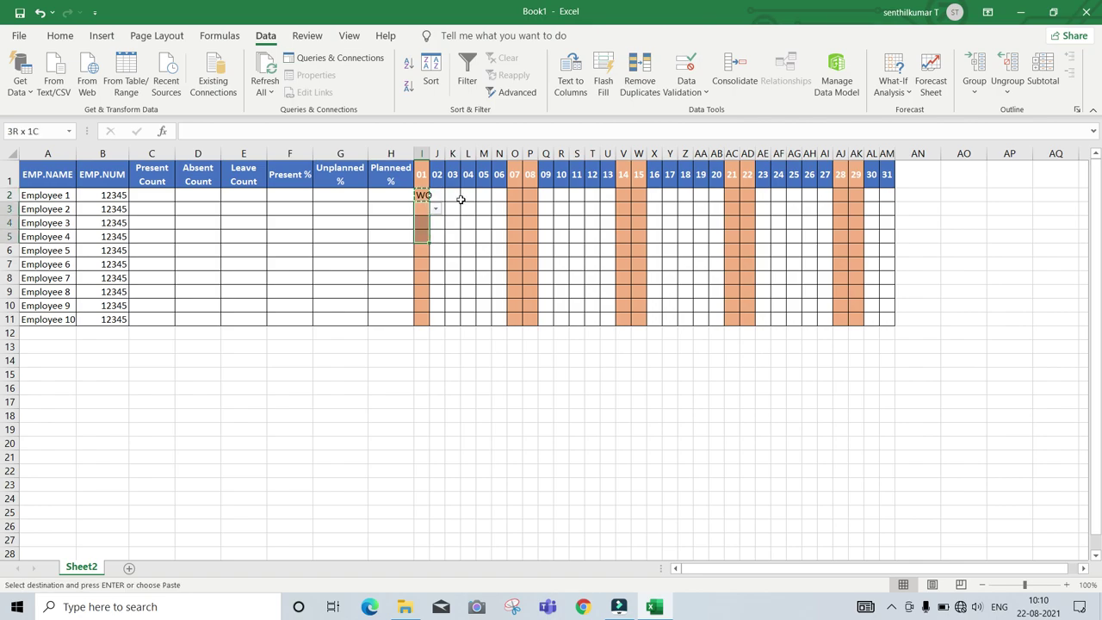
key(ctrl+v)
- Paste WO into all employee rows of the weekend columns for days 07, 08, 14, 15, 21, 22, 28 and 29
drag(515, 195, 523, 319)
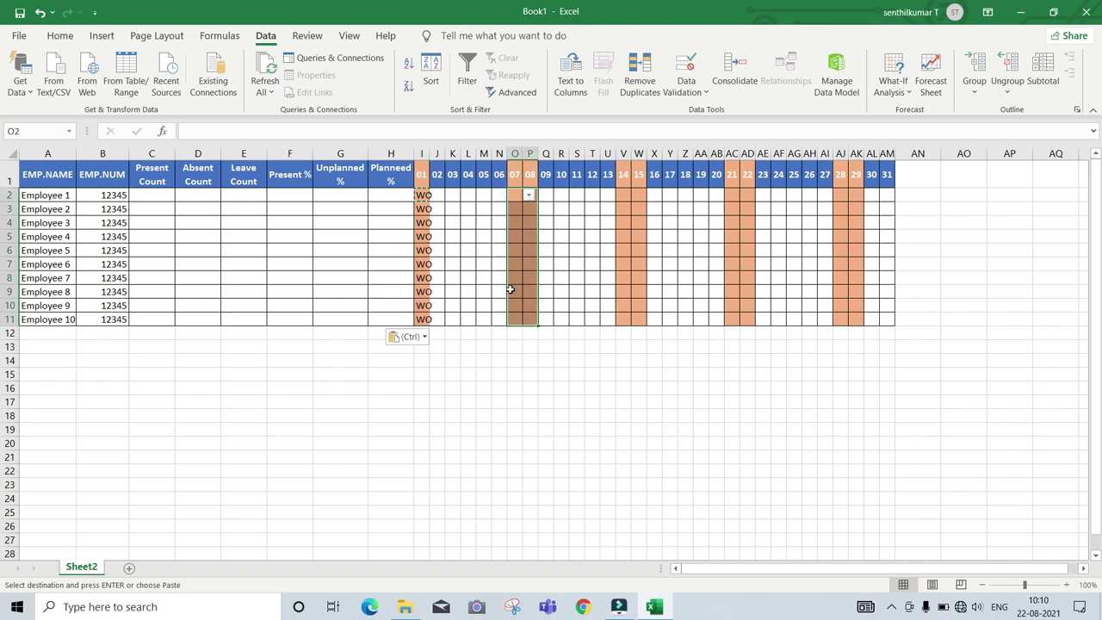
key(ctrl+v)
drag(625, 195, 638, 320)
key(ctrl+v)
drag(730, 196, 752, 319)
key(ctrl+v)
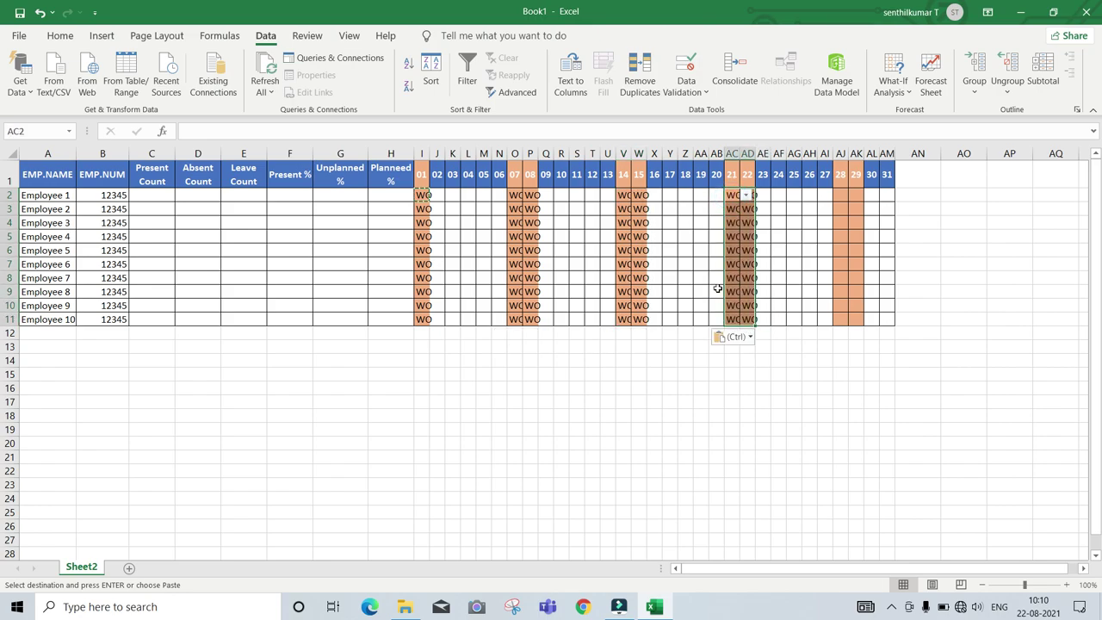
drag(840, 194, 858, 328)
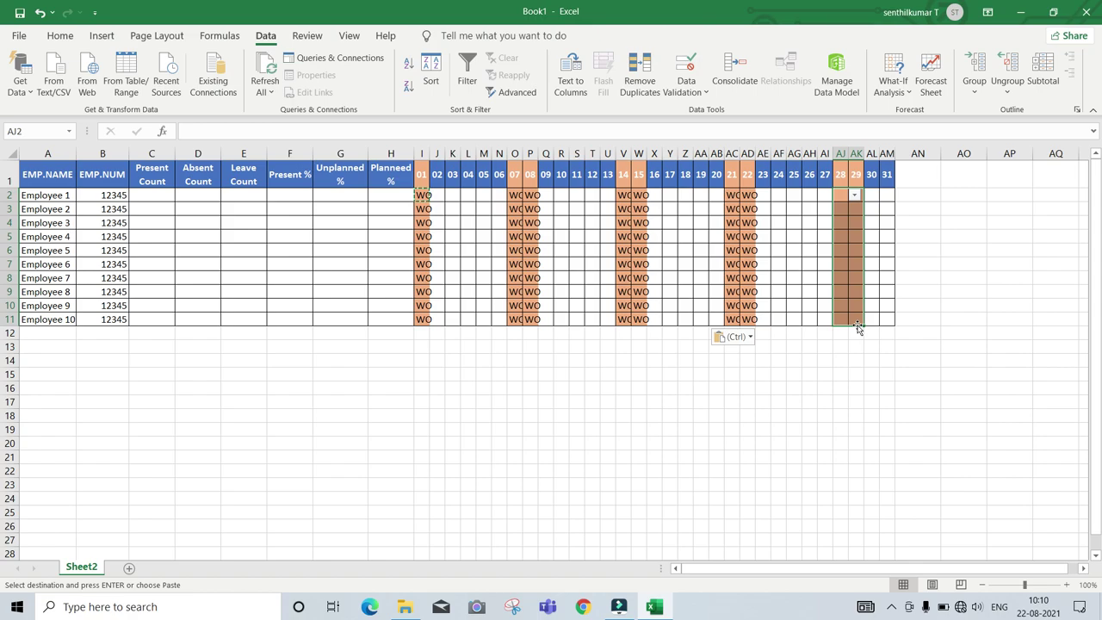
key(ctrl+v)
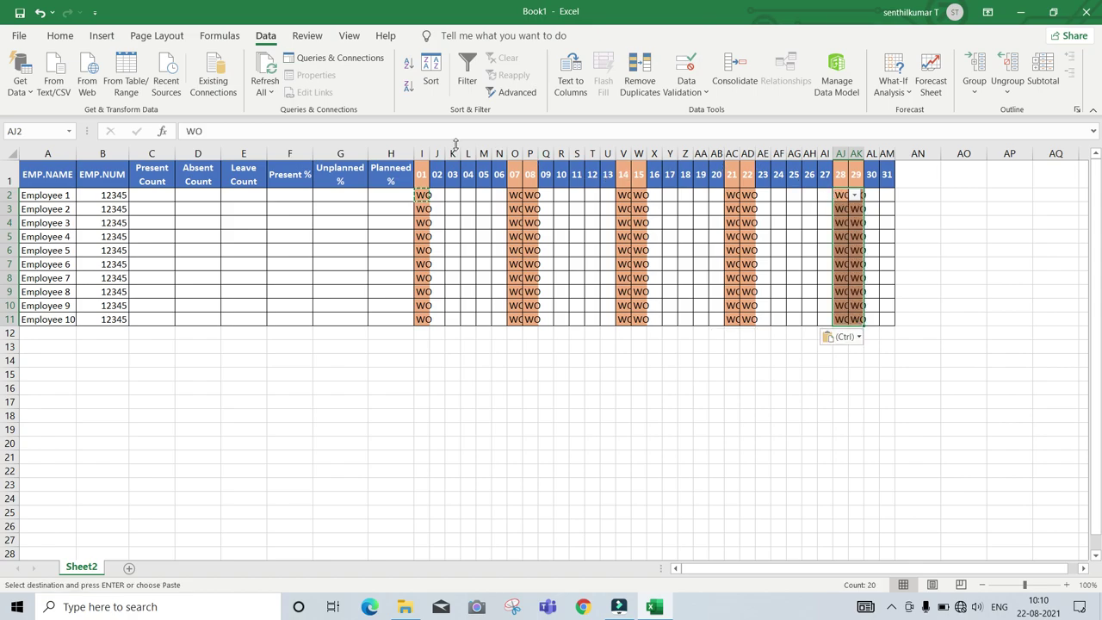
- AutoFit the widths of the day columns I through AM to their contents
drag(419, 153, 881, 164)
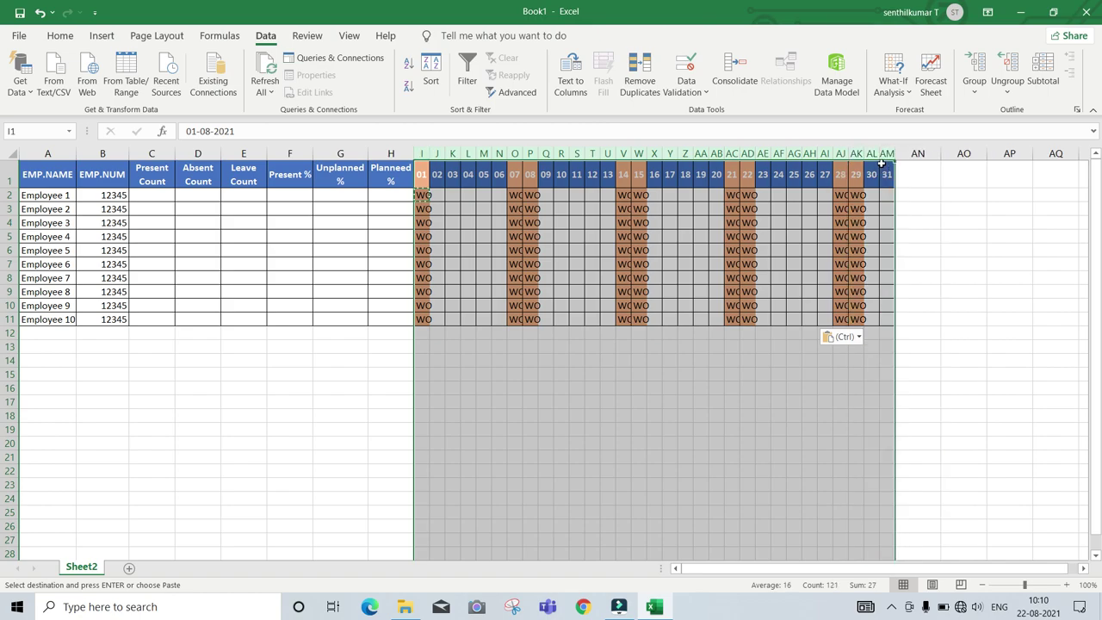
double_click(880, 156)
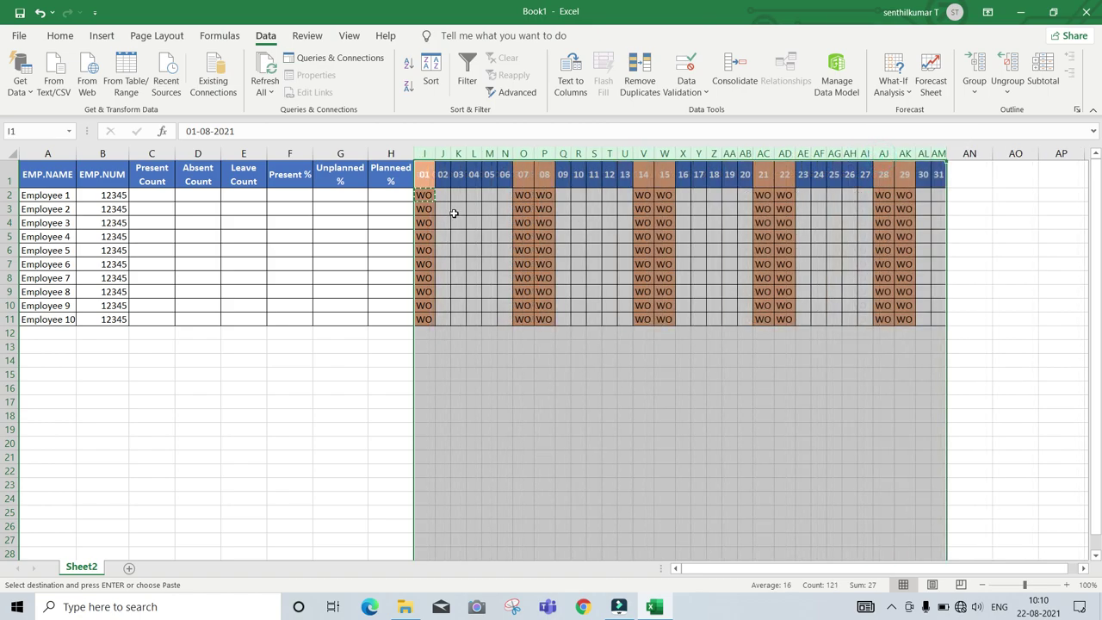
click(453, 212)
- Choose P from the drop-down list in J2 for Employee 1 on day 02
click(440, 194)
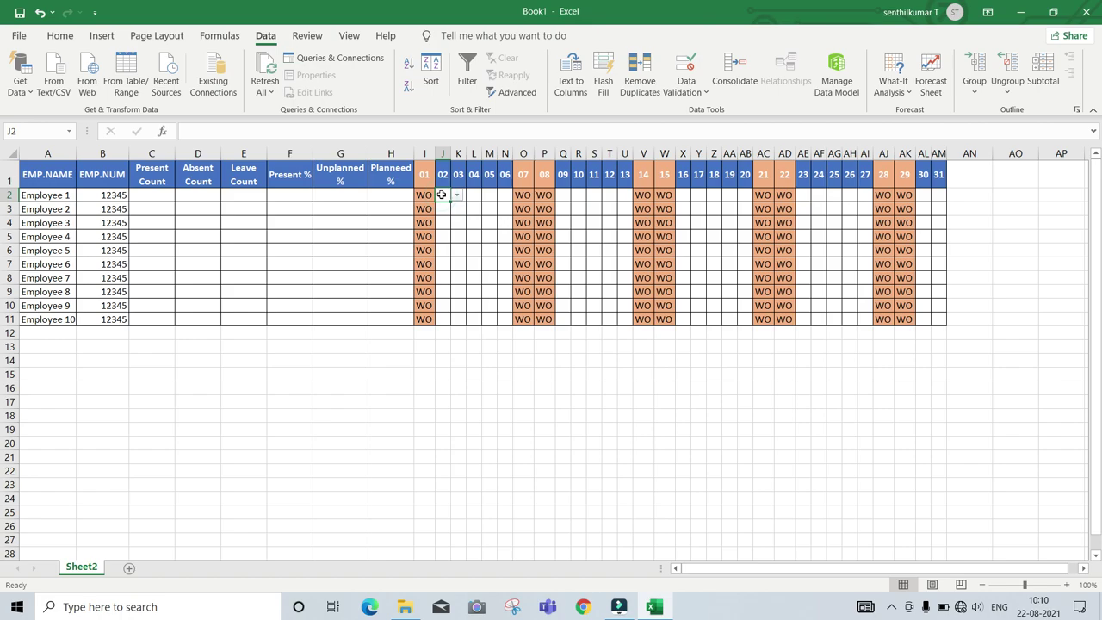
key(alt+Down)
key(Return)
- Copy the P entry in J2 to all ten employees for days 02 to 06, range J2:N11
key(ctrl+c)
key(Right)
key(Left)
key(shift+Right)
key(shift+Right)
key(shift+Right)
key(shift+Right)
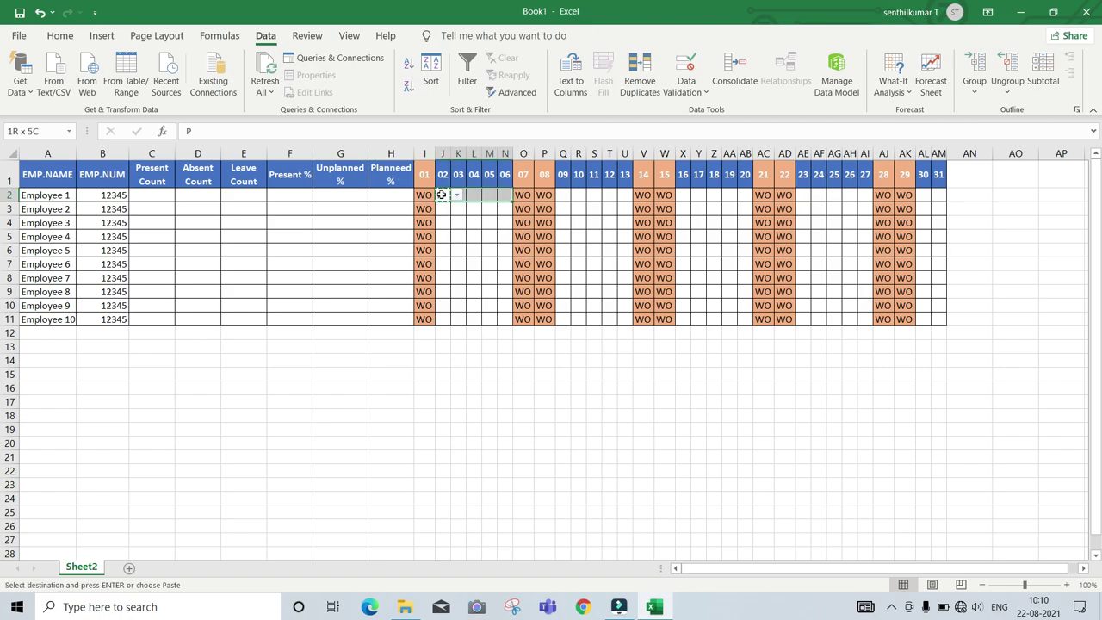
key(shift+Down)
key(shift+Down)
key(shift+Down)
key(shift+Down)
key(shift+Down)
key(shift+Down)
key(shift+Down)
key(shift+Down)
key(shift+Down)
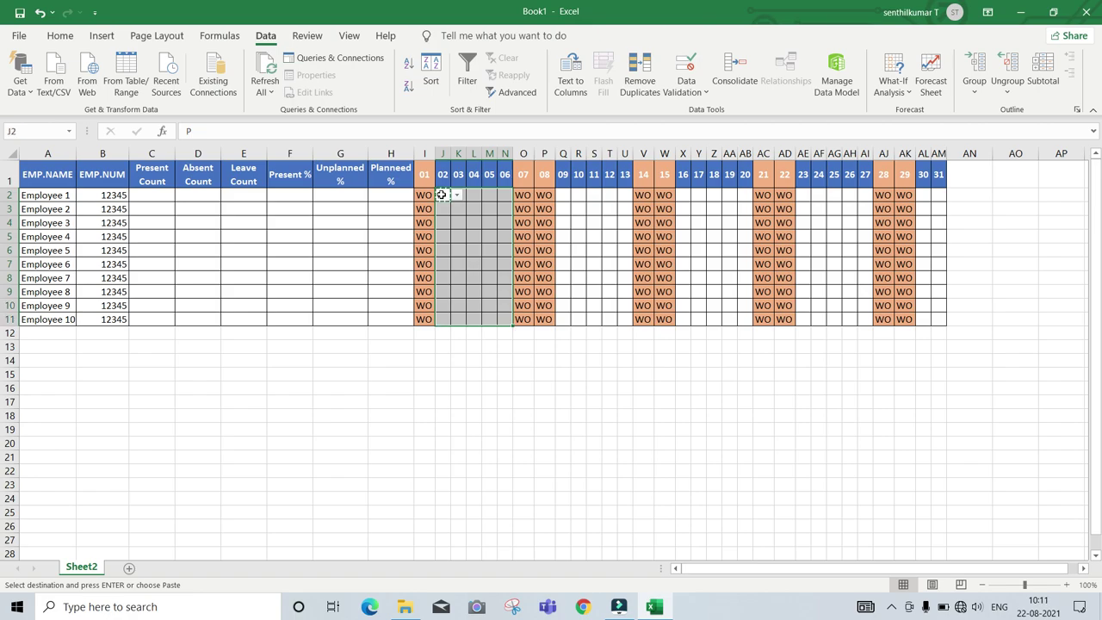
key(ctrl+v)
- Paste P for all ten employees on days 09 to 13, range Q2:U11
key(Right)
key(Right)
key(Right)
key(Right)
key(Right)
key(Right)
key(Right)
key(shift+Right)
key(shift+Right)
key(shift+Right)
key(shift+Right)
key(shift+Down)
key(shift+Down)
key(shift+Down)
key(shift+Down)
key(shift+Down)
key(shift+Down)
key(shift+Down)
key(shift+Down)
key(shift+Down)
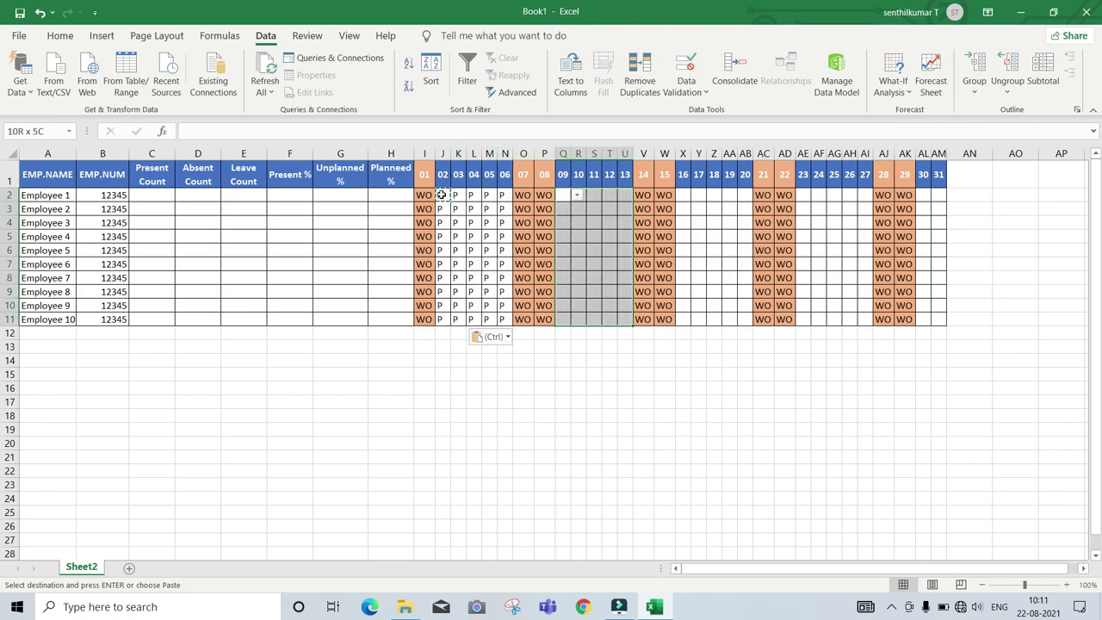
key(ctrl+v)
- Paste P for all ten employees on days 16 to 20, range X2:AB11
key(Right)
key(Right)
key(Right)
key(Right)
key(Right)
key(Right)
key(Right)
key(Right)
key(Left)
key(shift+Right)
key(shift+Right)
key(shift+Right)
key(shift+Right)
key(shift+Down)
key(shift+Down)
key(shift+Down)
key(shift+Down)
key(shift+Down)
key(shift+Down)
key(shift+Down)
key(shift+Down)
key(shift+Down)
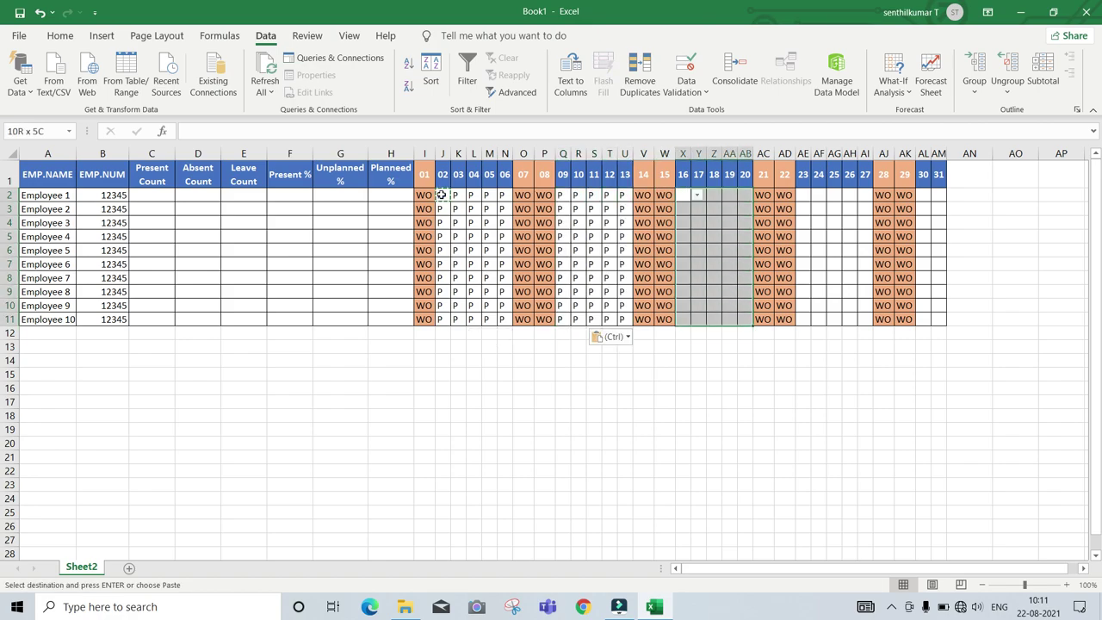
key(ctrl+v)
- Paste P for all ten employees on days 23 to 27, range AE2:AI11
key(Right)
key(Right)
key(Right)
key(Right)
key(Right)
key(Right)
key(Right)
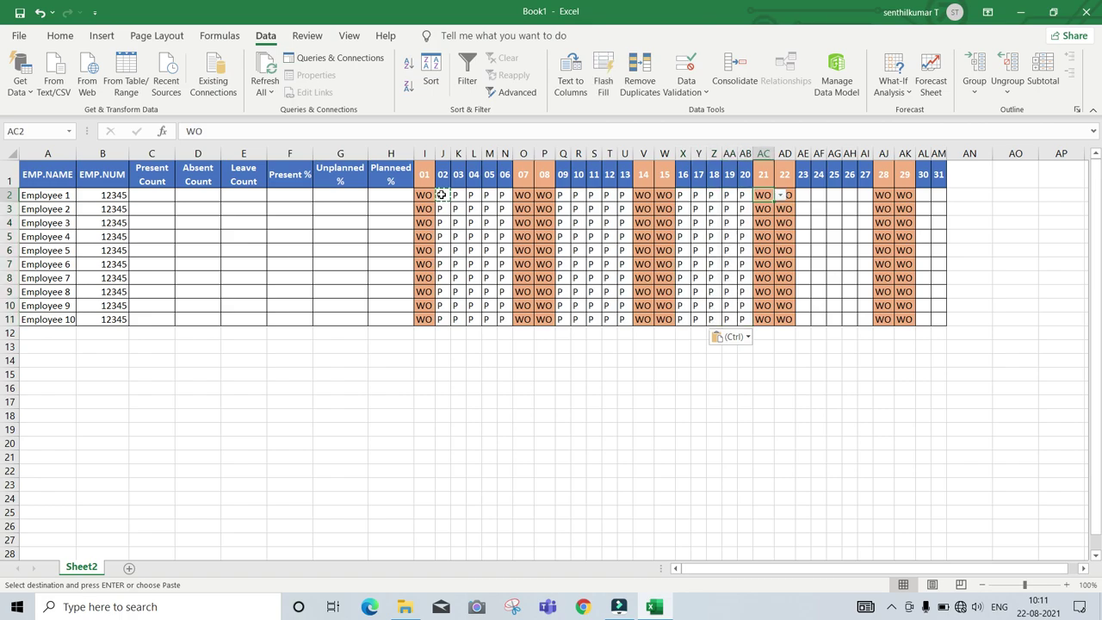
key(shift+Right)
key(shift+Right)
key(shift+Right)
key(shift+Right)
key(shift+Down)
key(shift+Down)
key(shift+Down)
key(shift+Down)
key(shift+Down)
key(shift+Down)
key(shift+Down)
key(shift+Down)
key(shift+Down)
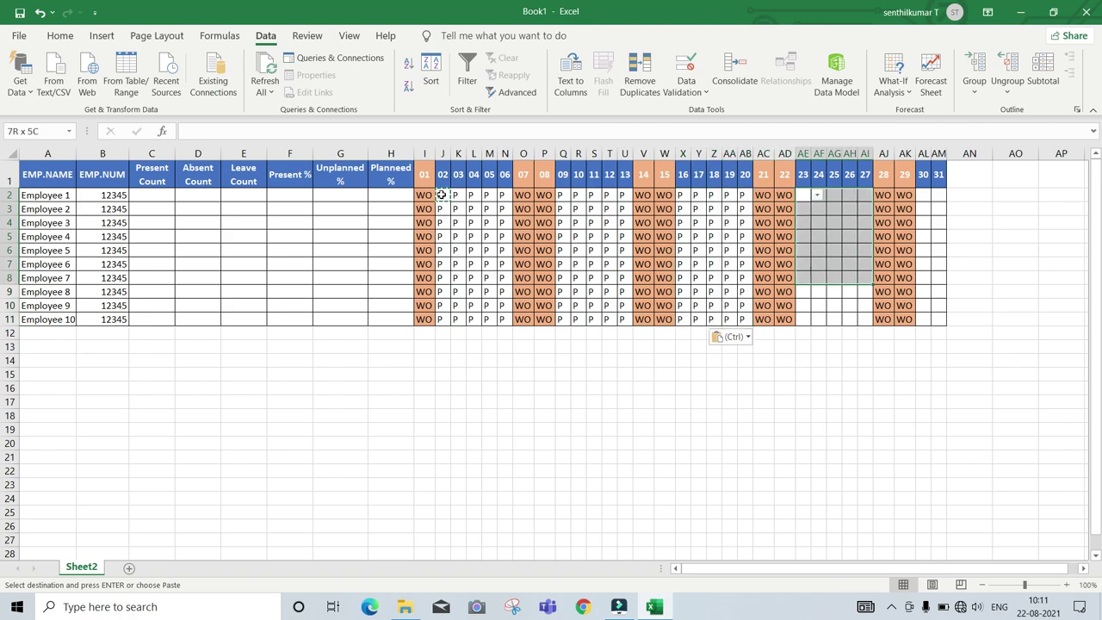
key(ctrl+v)
- Paste P for all ten employees on days 30 and 31, range AL2:AM11, and end the copy mode
key(Right)
key(Right)
key(Right)
key(Right)
key(Right)
key(Right)
key(Right)
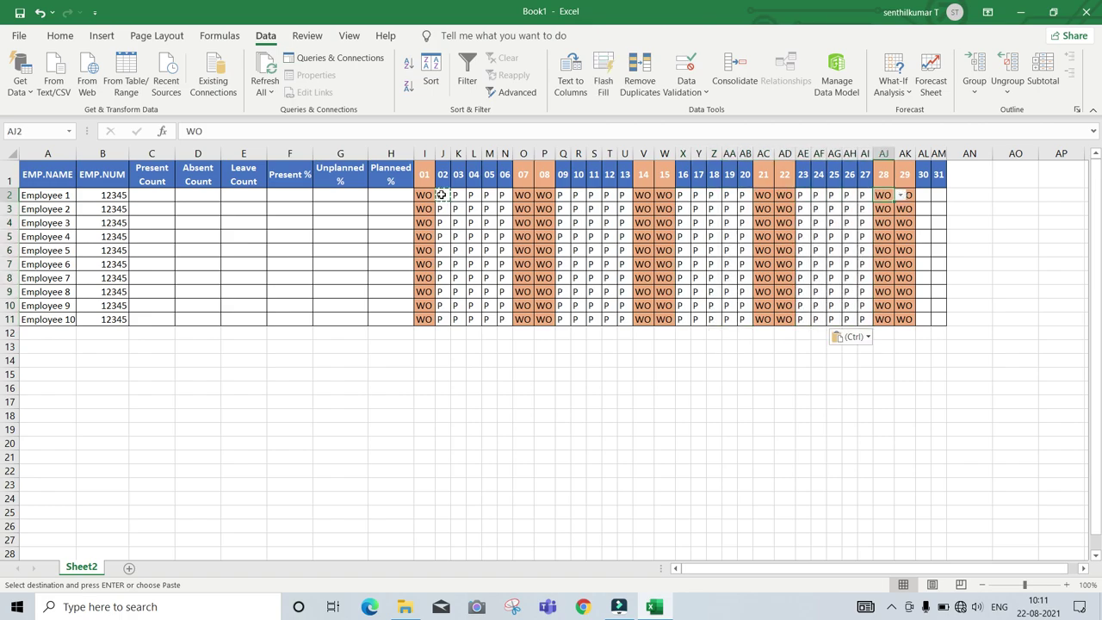
key(shift+Right)
key(shift+Down)
key(shift+Down)
key(shift+Down)
key(shift+Down)
key(shift+Down)
key(shift+Down)
key(shift+Down)
key(shift+Down)
key(shift+Down)
key(shift+Down)
key(shift+Up)
key(ctrl+v)
key(Escape)
- Mark Employee 2 as absent on day 04 by entering A in L3
key(Left)
key(Left)
key(Left)
key(Left)
key(Left)
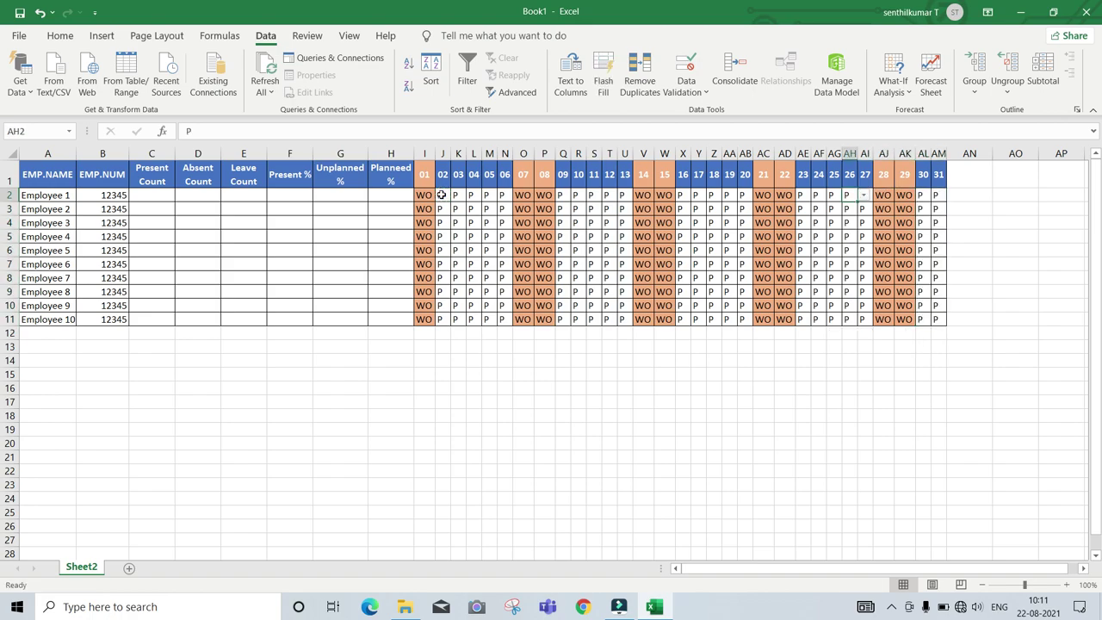
key(Down)
key(Left)
key(Left)
key(Left)
key(Left)
key(Left)
key(Left)
key(Left)
key(Left)
key(Left)
key(Left)
key(Left)
key(Left)
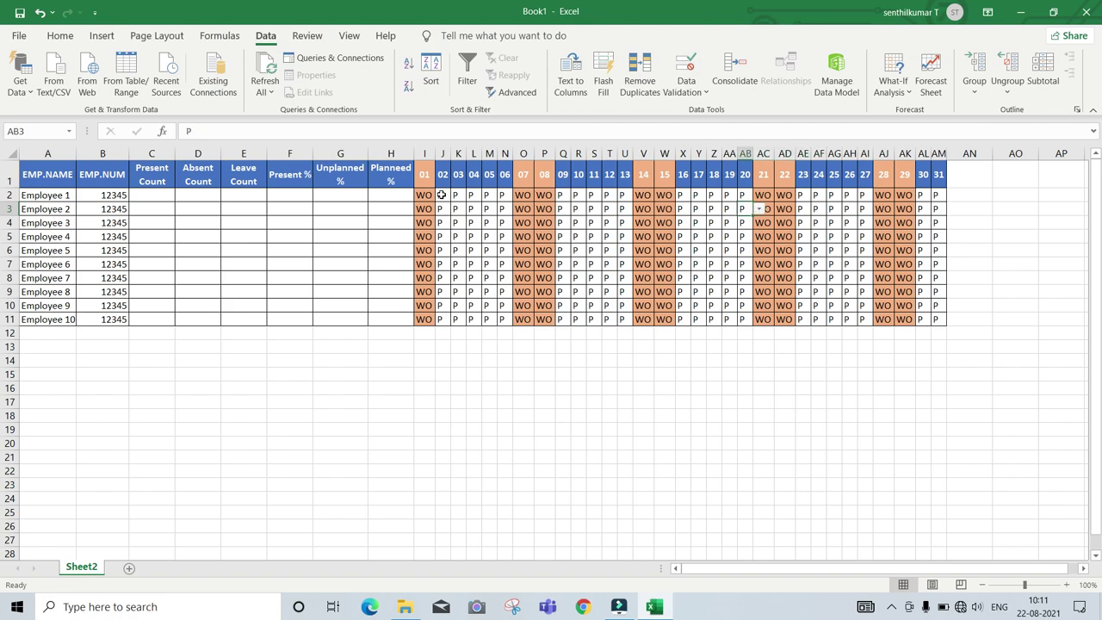
key(Left)
key(Left)
key(Left)
key(Left)
key(Left)
key(Left)
key(Left)
key(Left)
key(Left)
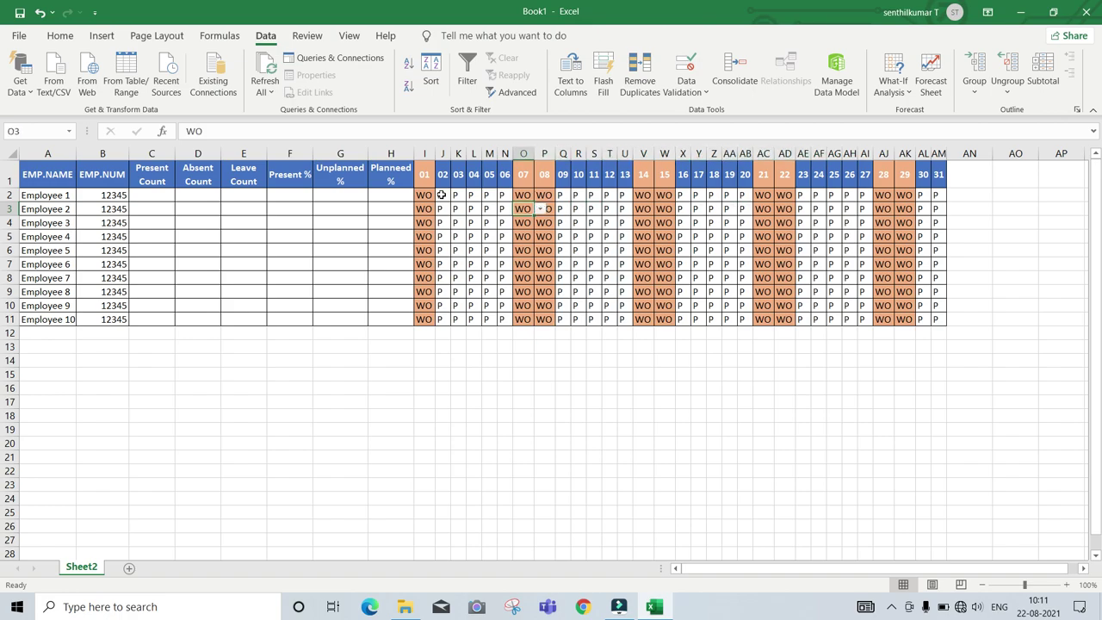
text(A)
key(Right)
key(Down)
key(Down)
key(Down)
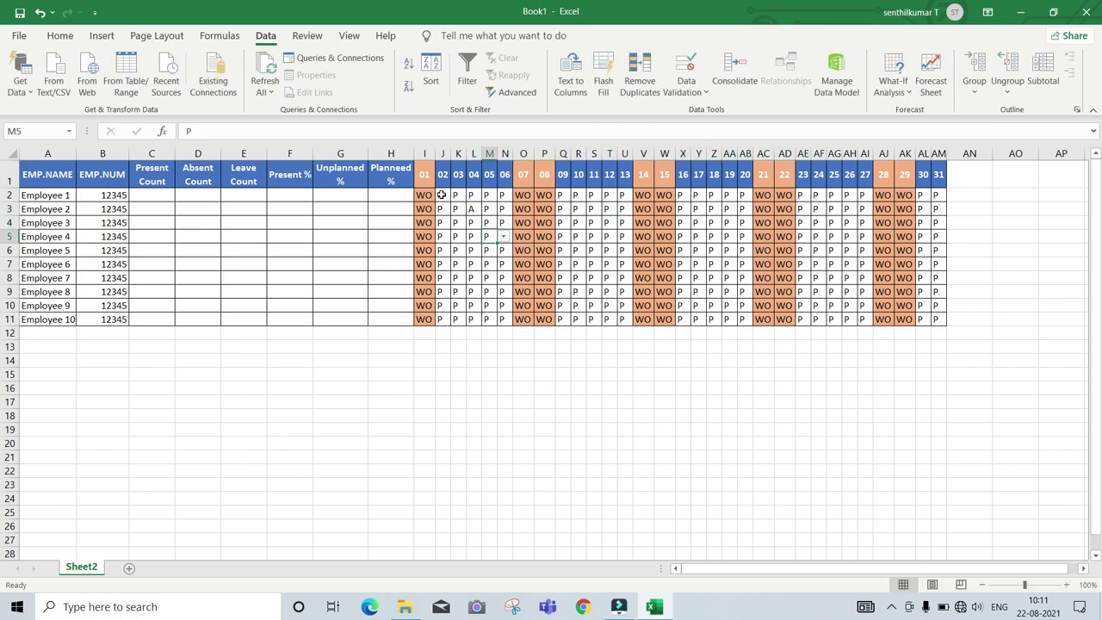
- Enter L for Employee 5 and A for Employee 6 on day 05, and L for Employee 7 on day 03
text(L)
key(Return)
text(A)
key(Return)
key(Left)
key(Left)
text(L)
- On day 10, enter A for Employee 5 and L for Employee 7
key(Right)
key(Right)
key(Right)
key(Right)
key(Right)
key(Right)
key(Right)
key(Up)
key(Up)
text(A)
key(Return)
key(Down)
text(L)
- Mark Employee 3 as absent on days 11 and 16 by entering A in S4 and X4
key(Up)
key(Up)
key(Up)
key(Up)
key(Right)
text(A)
key(Right)
key(Right)
key(Right)
key(Right)
key(Right)
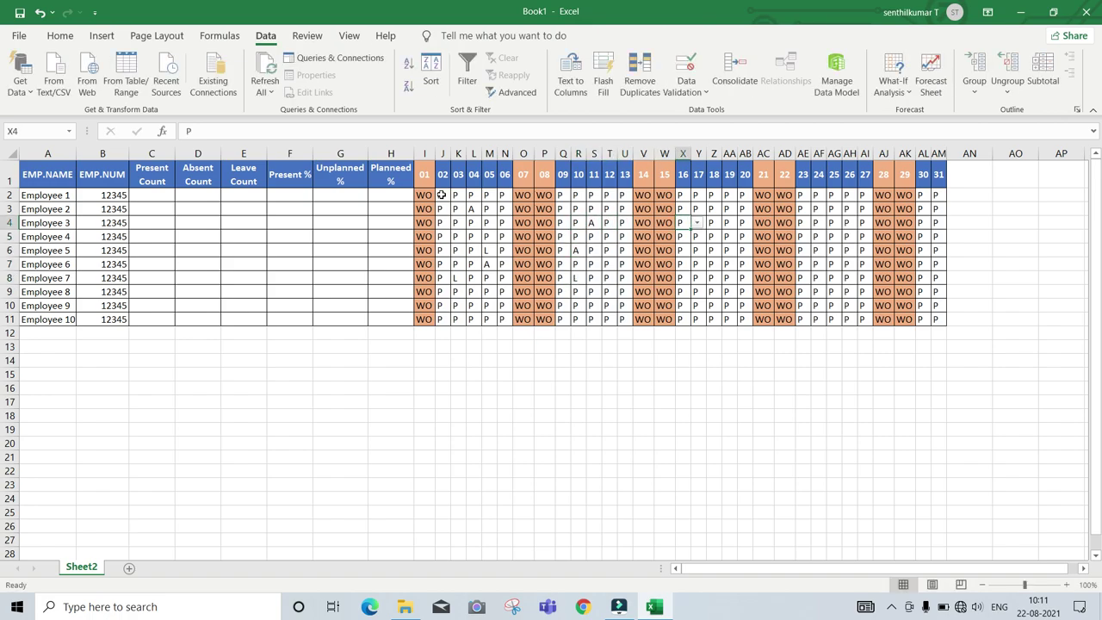
text(A)
- Enter L for Employee 5 on day 17 and A for Employee 6 on day 19
key(Down)
key(Down)
key(Right)
text(L)
key(Return)
key(Right)
key(Right)
text(A)
key(Return)
- Enter A for Employee 8 on day 19 and A for Employee 9 on day 17
key(Down)
text(A)
key(Return)
key(Left)
key(Left)
text(A)
- Mark Employee 5 as absent on day 24 by entering A in AF6
key(Right)
key(Right)
key(Right)
key(Right)
key(Right)
key(Right)
key(Right)
key(Up)
key(Up)
key(Up)
key(Up)
text(A)
- Enter L for Employee 8 and Employee 10 on day 25, cells AG9 and AG11
key(Right)
key(Down)
key(Down)
key(Down)
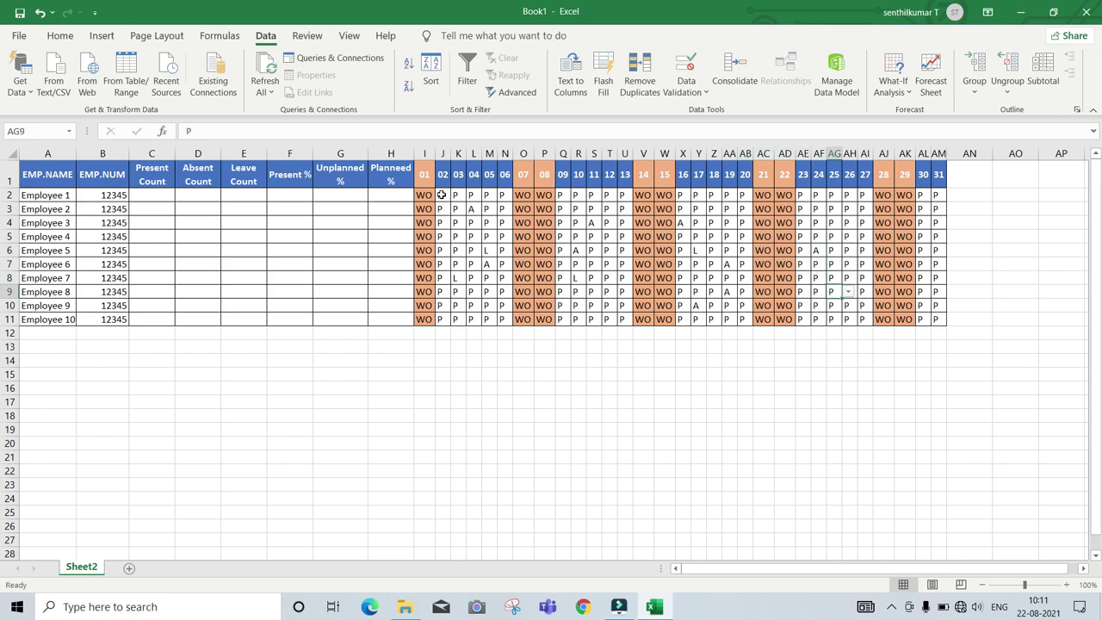
text(L)
key(Return)
key(Down)
text(L)
- Mark Employee 3 as on leave on day 25 by entering L in AG4
key(Up)
key(Up)
key(Up)
key(Up)
key(Up)
key(Up)
key(Up)
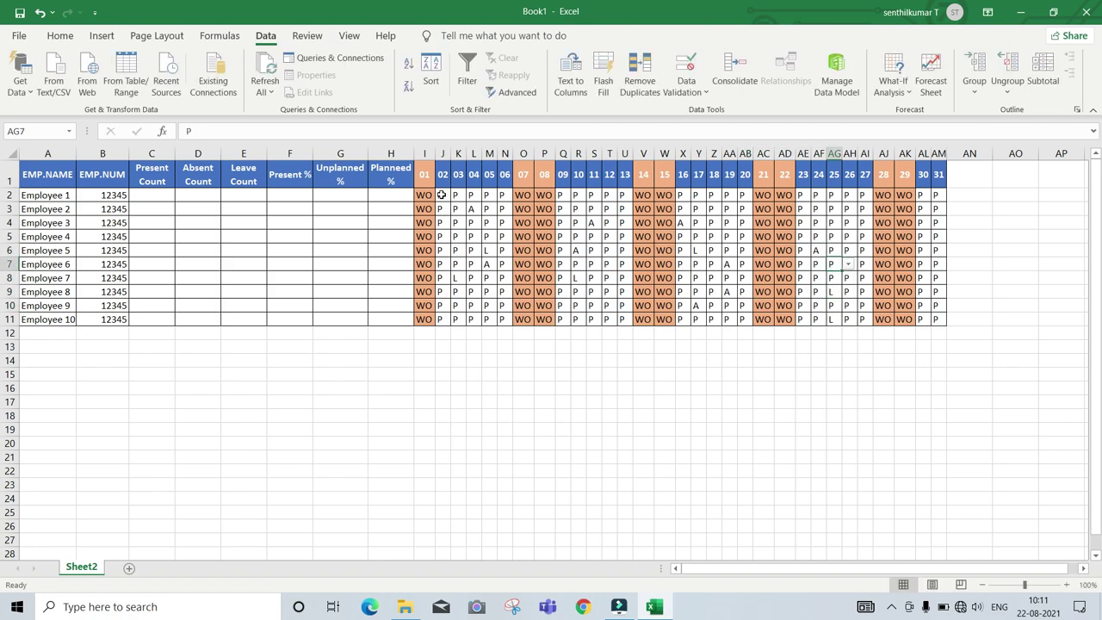
text(L)
- Mark Employee 3 as absent on day 30 by entering A in AL4
key(Right)
key(Right)
key(Right)
key(Right)
key(Right)
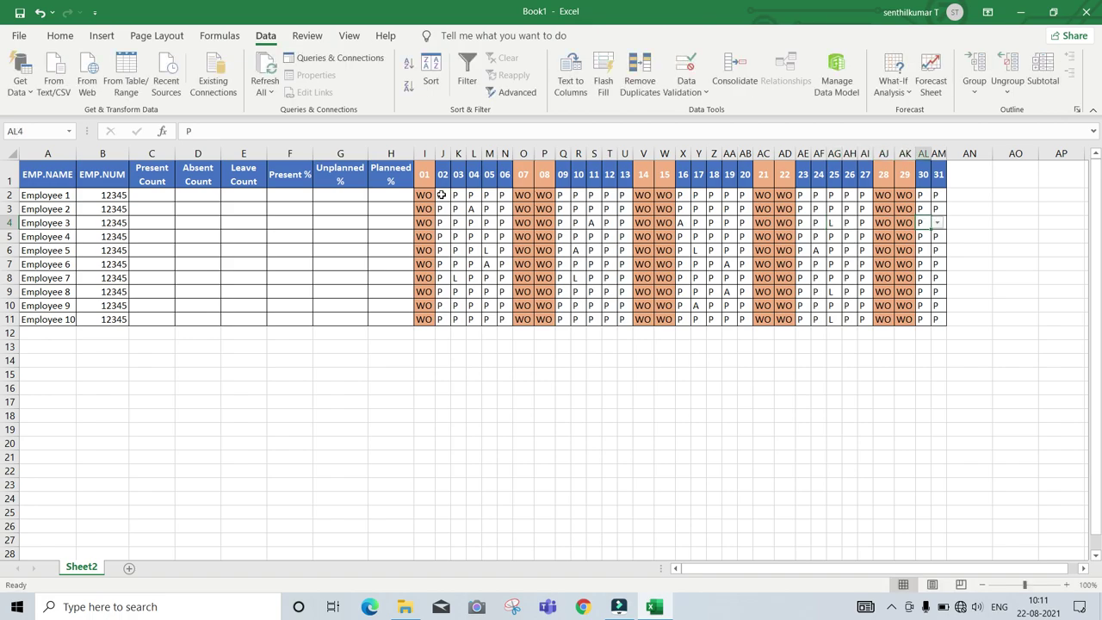
key(Down)
key(Down)
key(Down)
key(Right)
key(Page_Down)
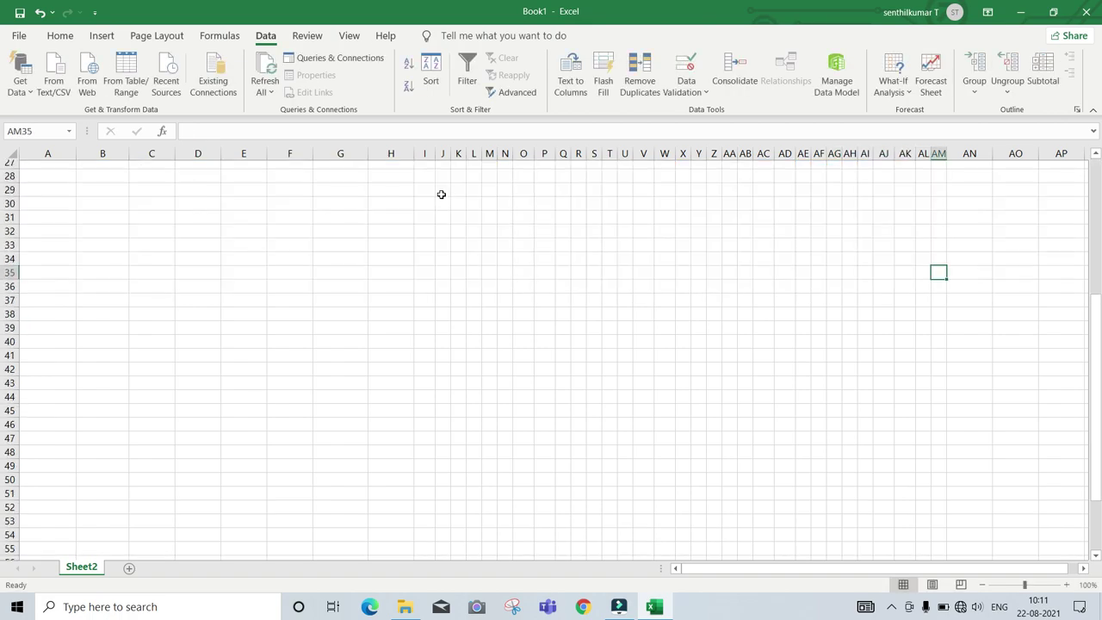
key(Up)
key(Up)
key(Up)
key(Up)
key(Up)
key(Up)
key(Up)
key(Up)
key(Up)
key(Up)
key(Up)
key(Up)
key(Up)
key(Up)
key(Up)
key(Up)
key(Up)
key(Up)
key(Up)
key(Up)
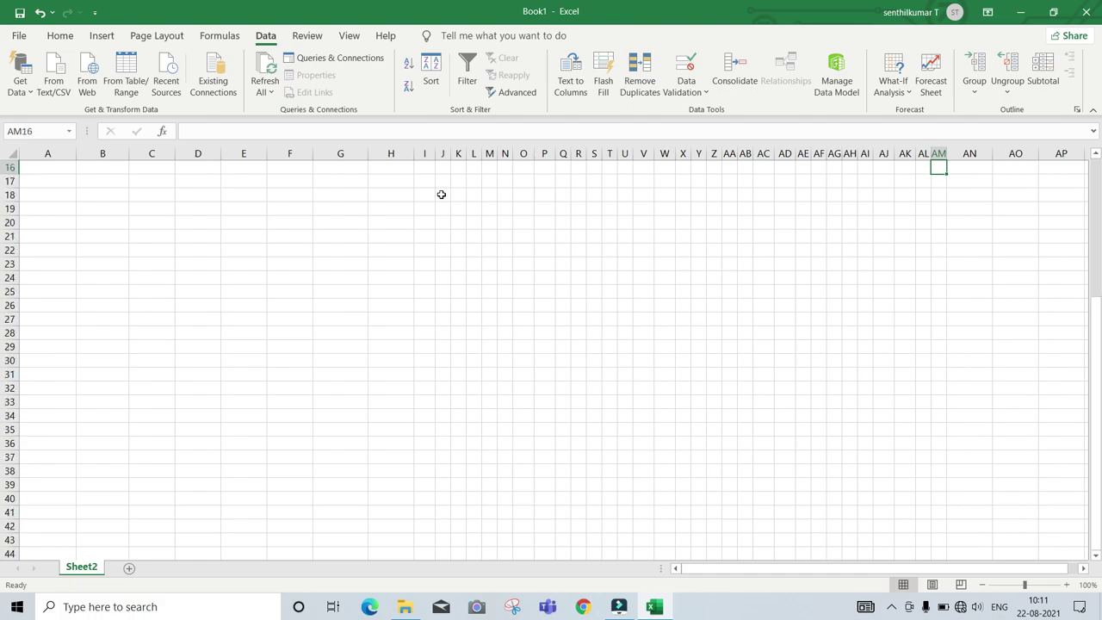
key(Up)
key(Up)
key(Up)
key(Up)
key(Up)
key(Up)
key(Up)
key(Up)
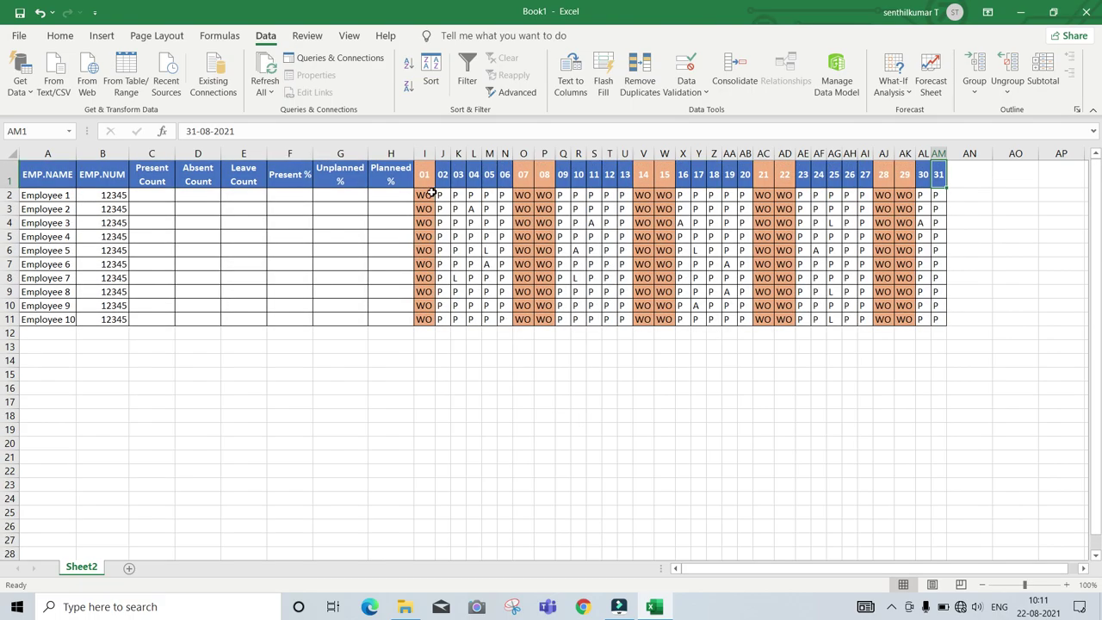
- Start a conditional formatting rule on I2:AL11 for only cells whose value is equal to P
drag(426, 195, 926, 319)
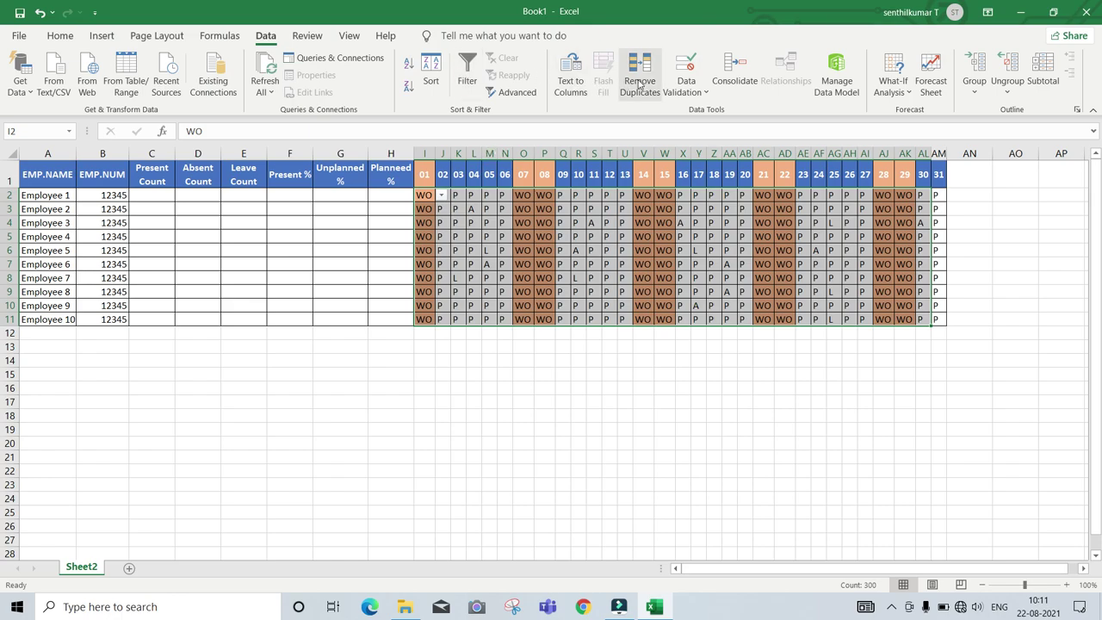
click(61, 36)
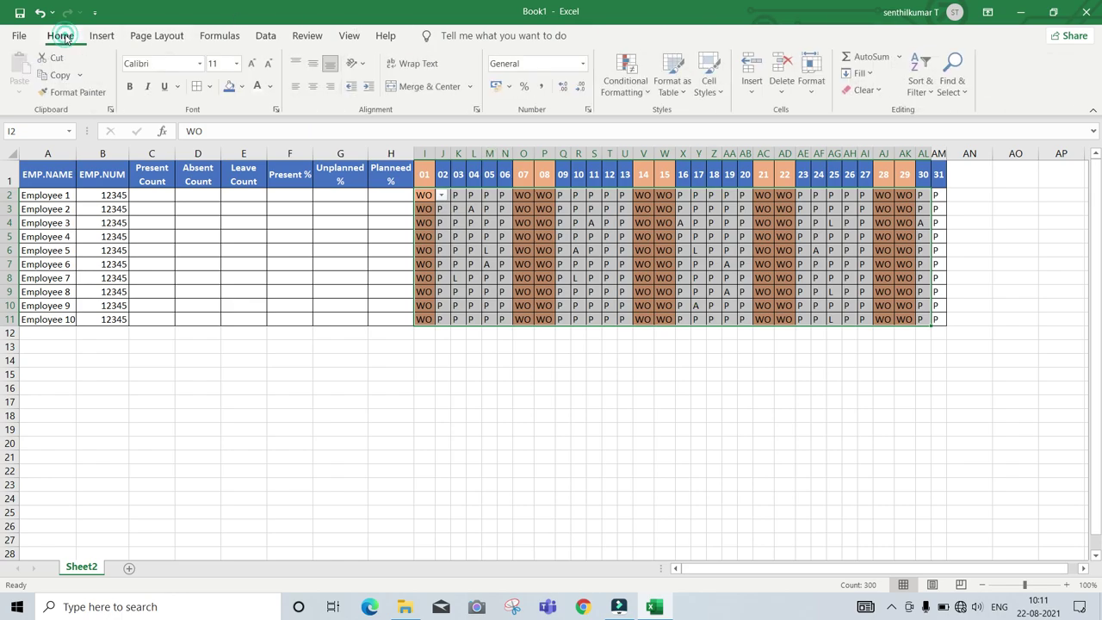
right_click(629, 68)
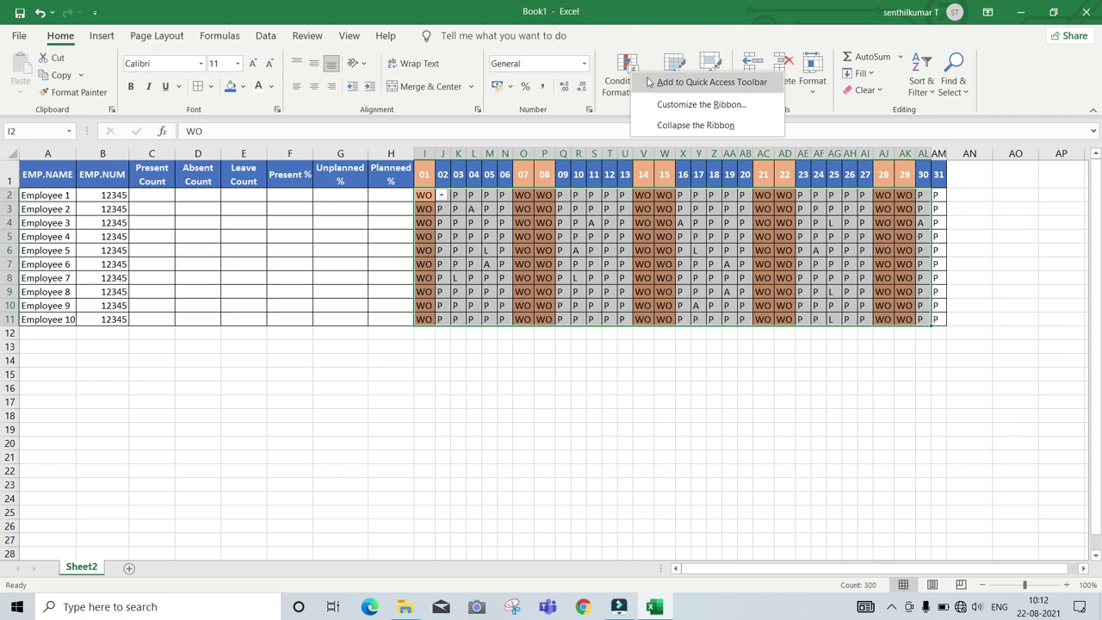
click(632, 69)
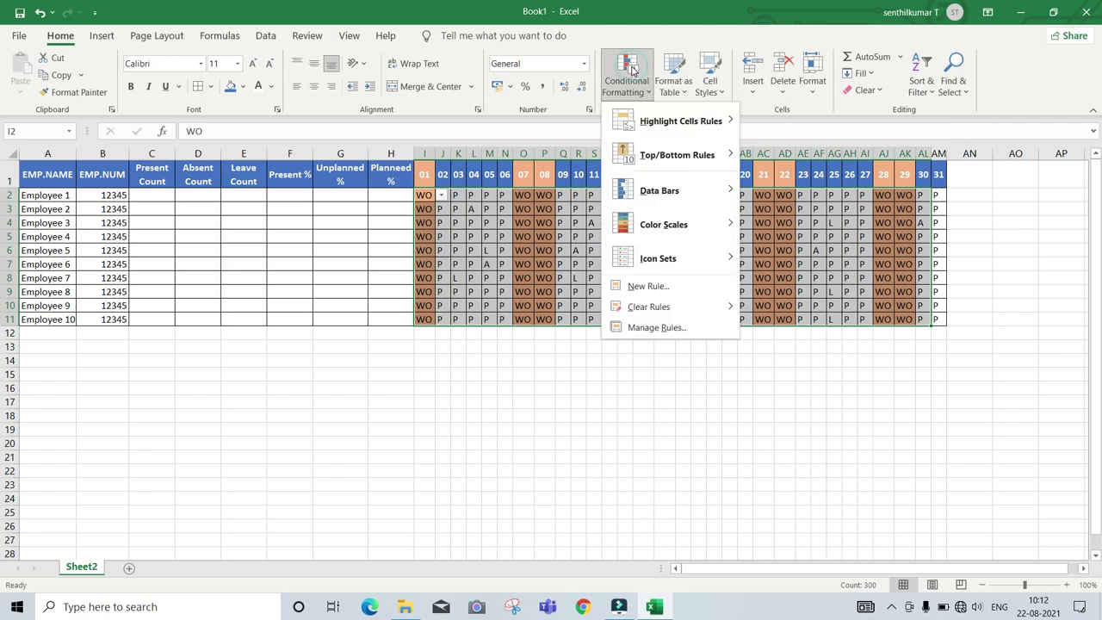
click(646, 287)
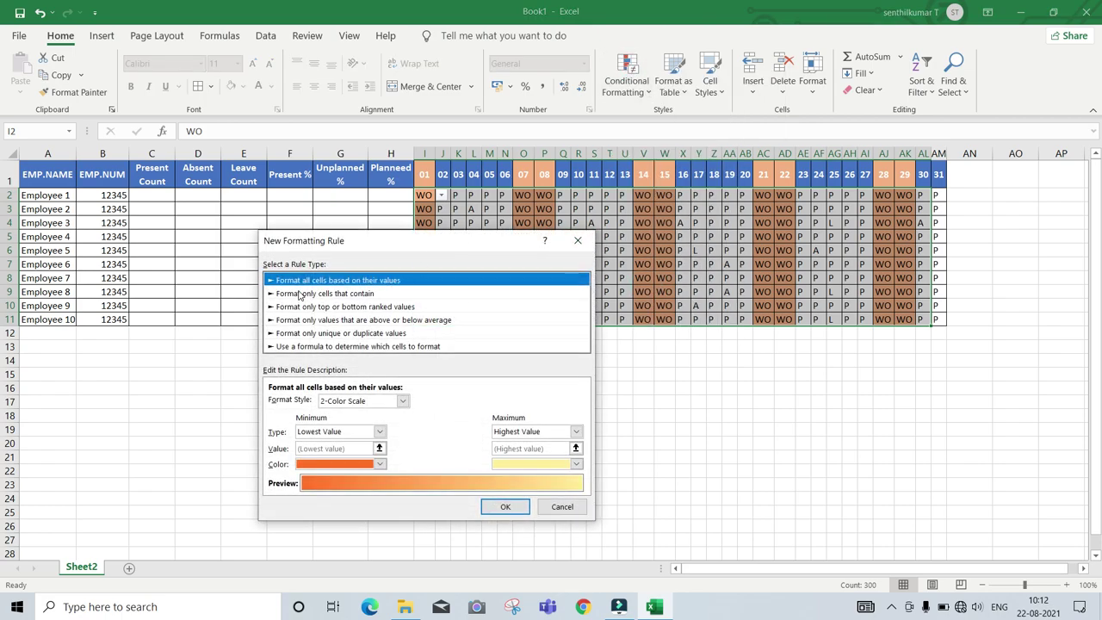
click(300, 294)
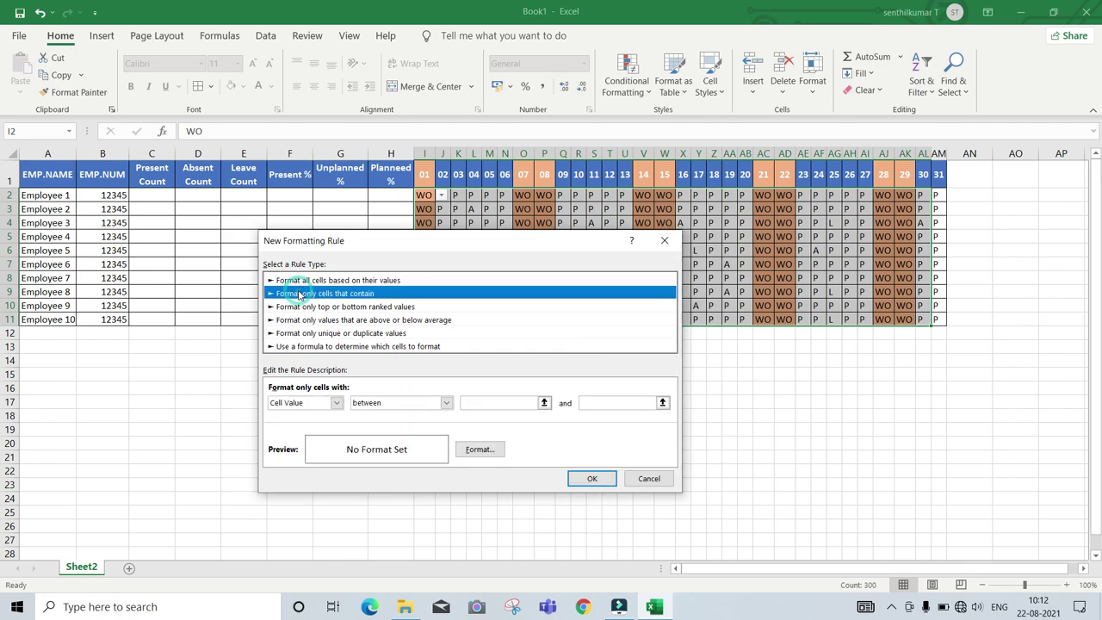
click(405, 402)
click(385, 436)
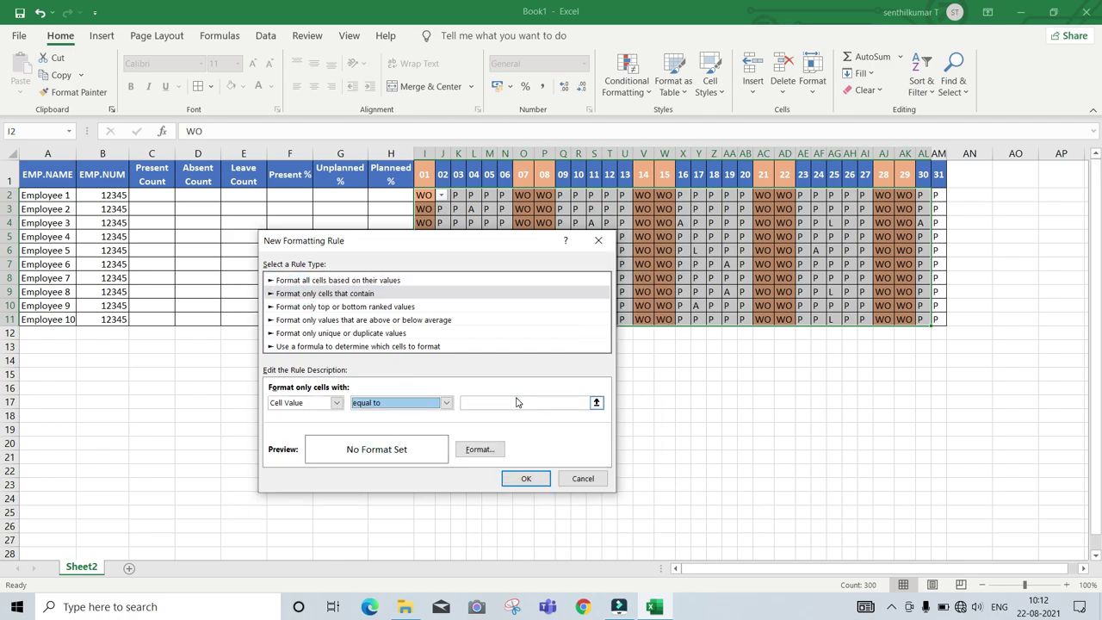
click(515, 401)
text(P)
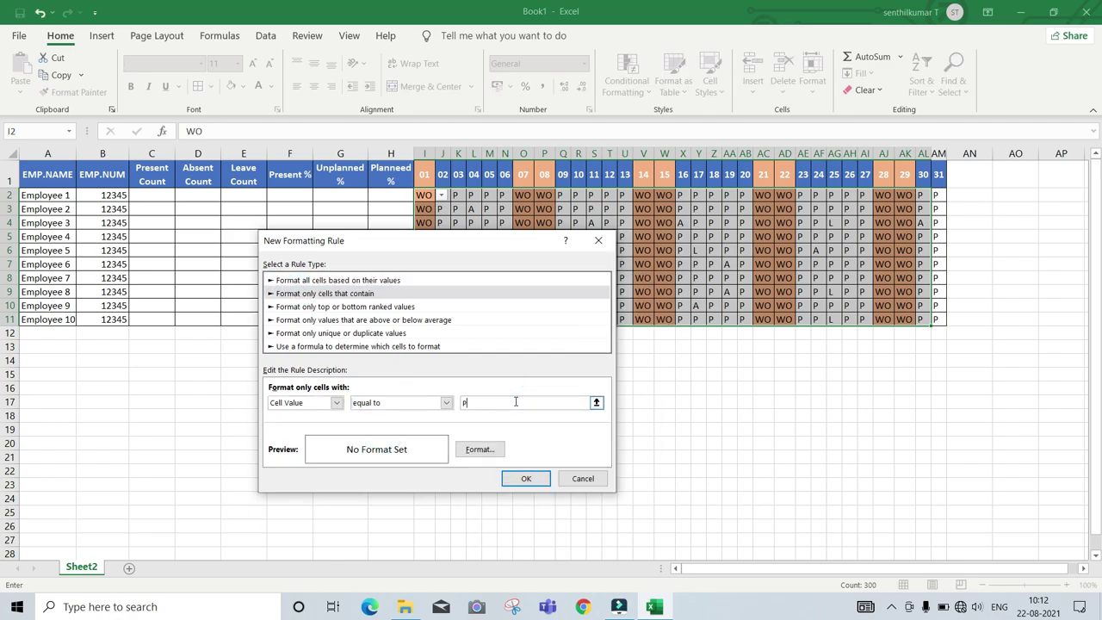
- Give the P rule a light green fill and apply it to the attendance cells
click(479, 449)
click(375, 287)
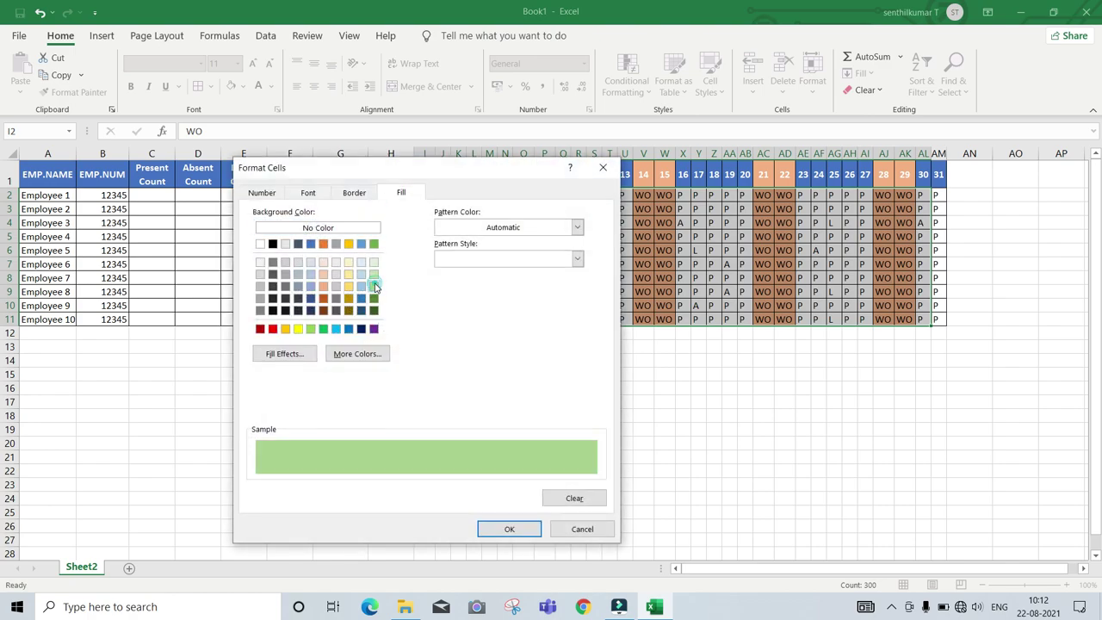
click(507, 529)
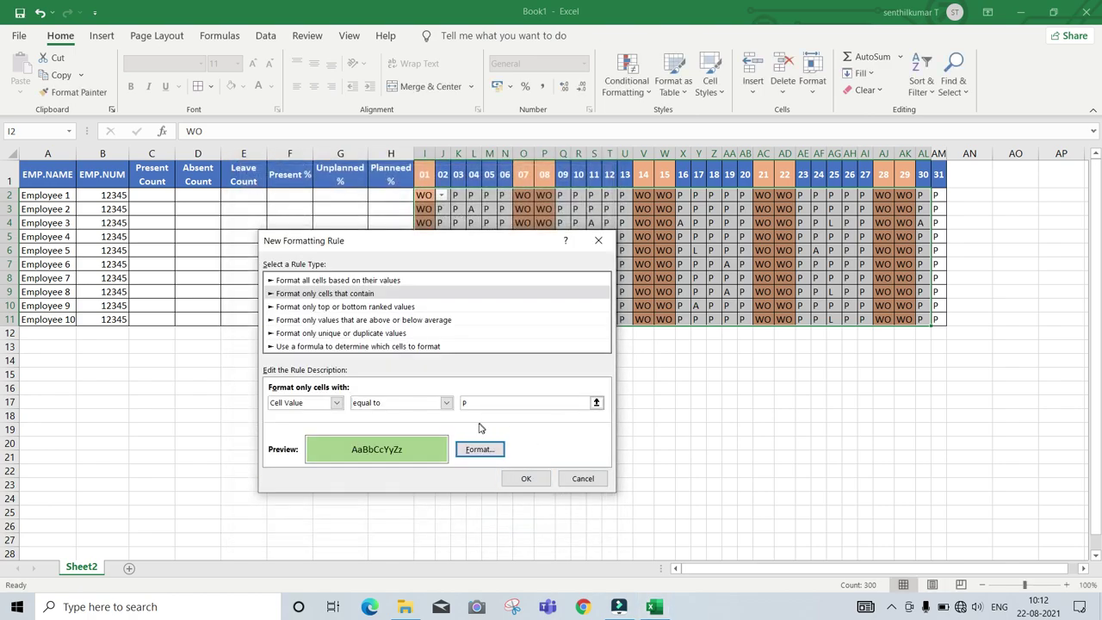
click(526, 478)
click(483, 220)
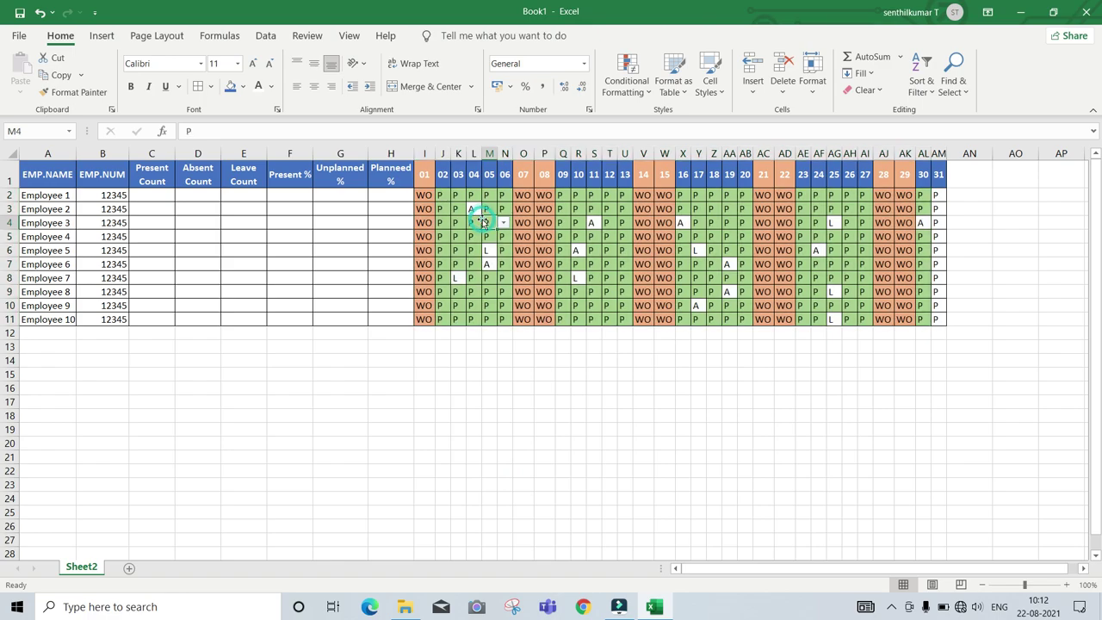
- Start a conditional formatting rule on I2:AM11 for only cells whose value is equal to A
drag(428, 197, 939, 319)
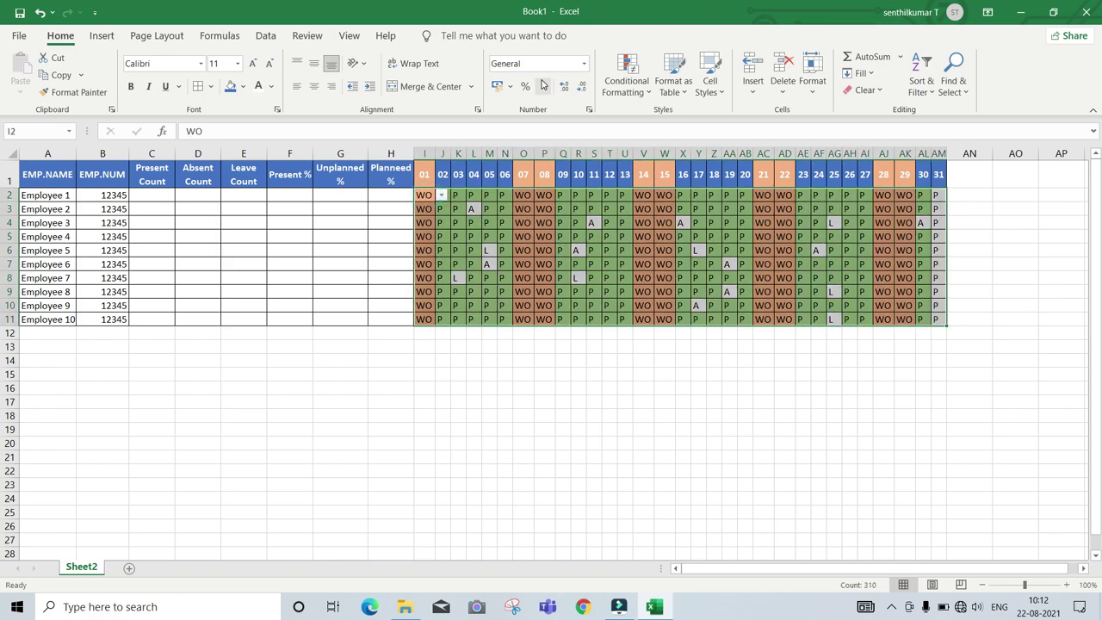
click(627, 71)
click(650, 285)
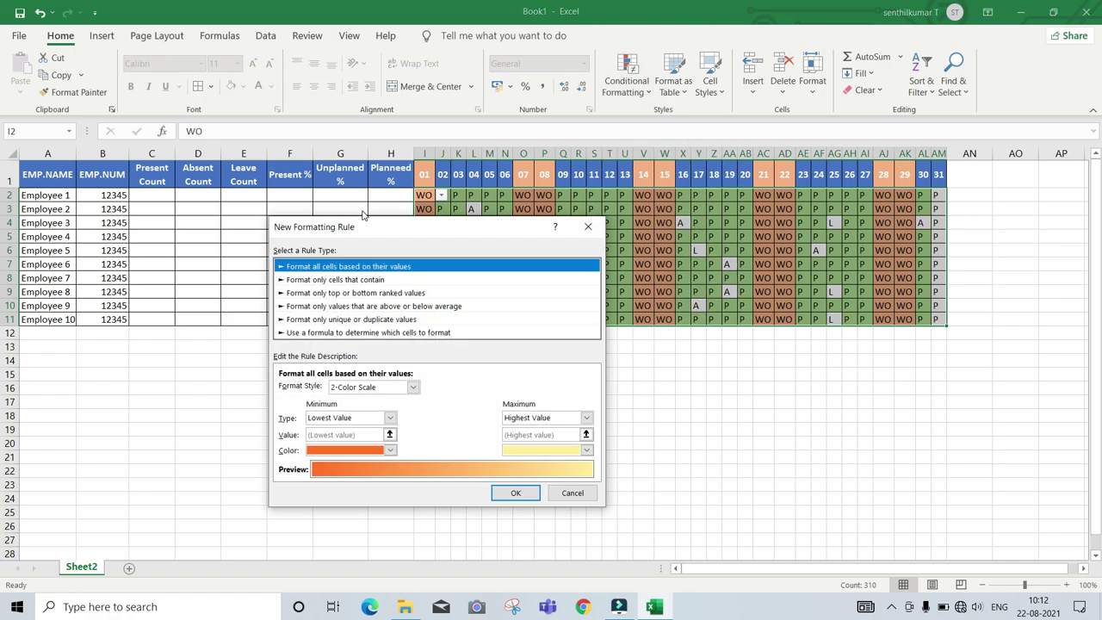
click(348, 281)
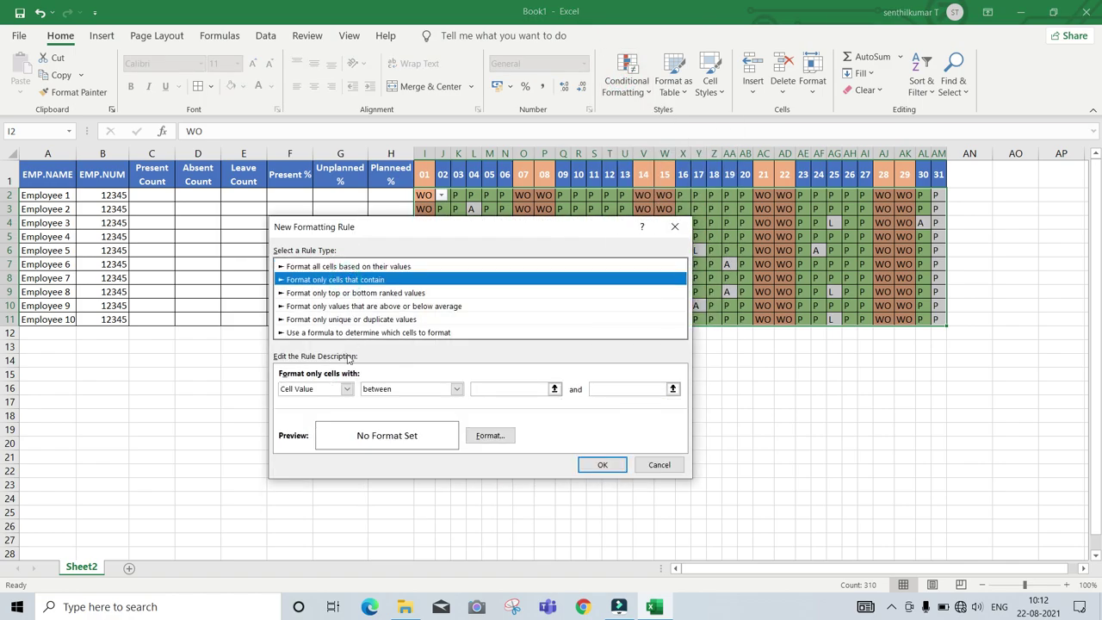
click(385, 392)
click(378, 421)
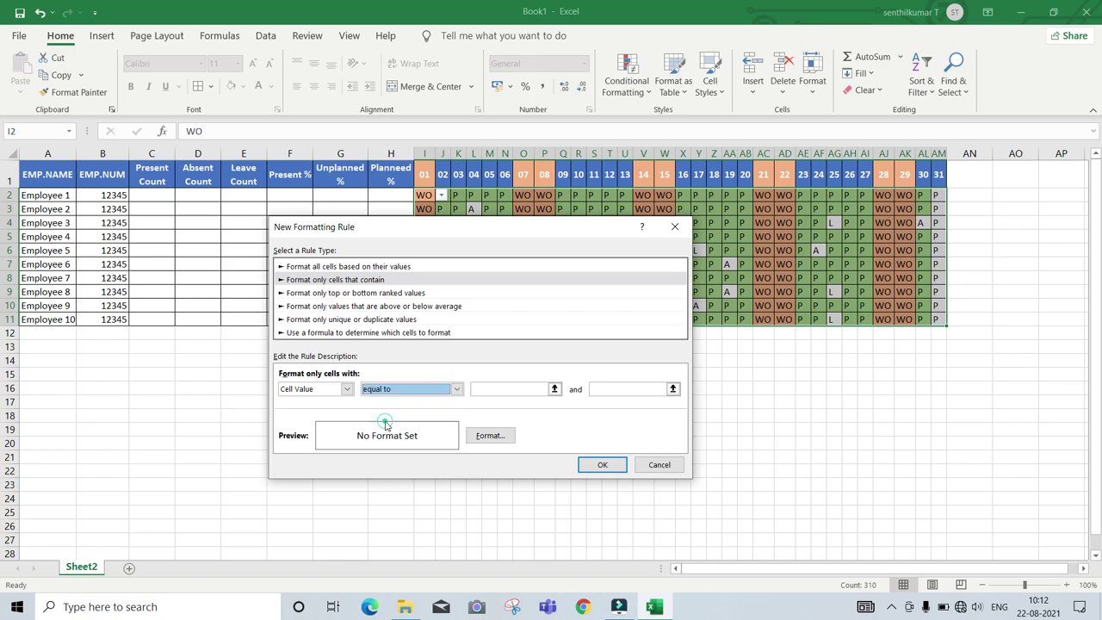
click(493, 390)
text(A)
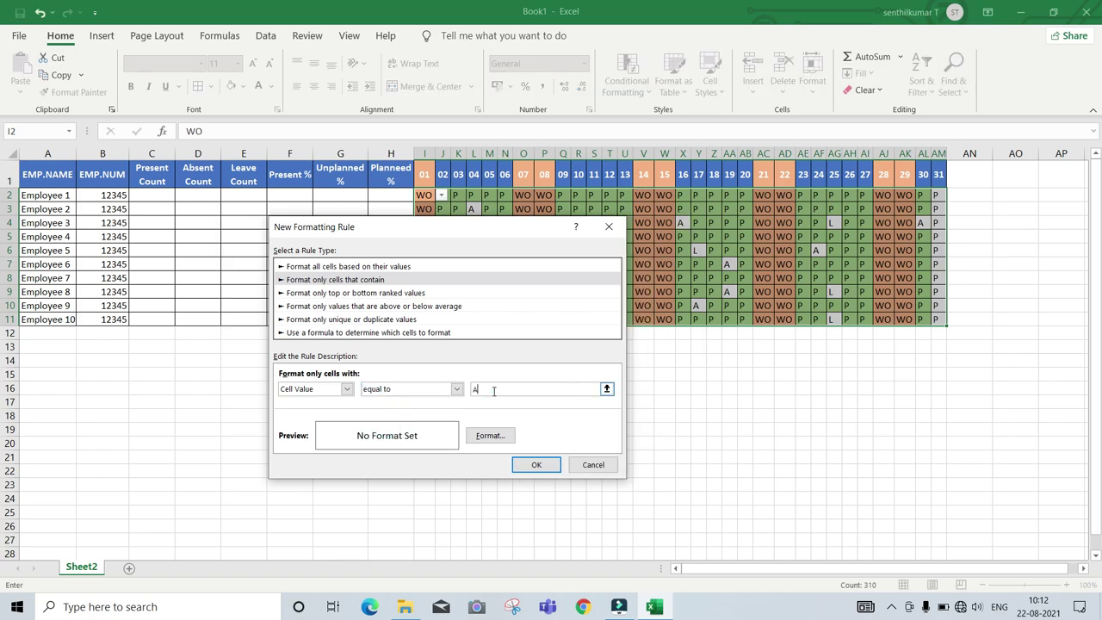
- Give the A rule a red fill, try to set a white font colour, and apply the rule
click(490, 435)
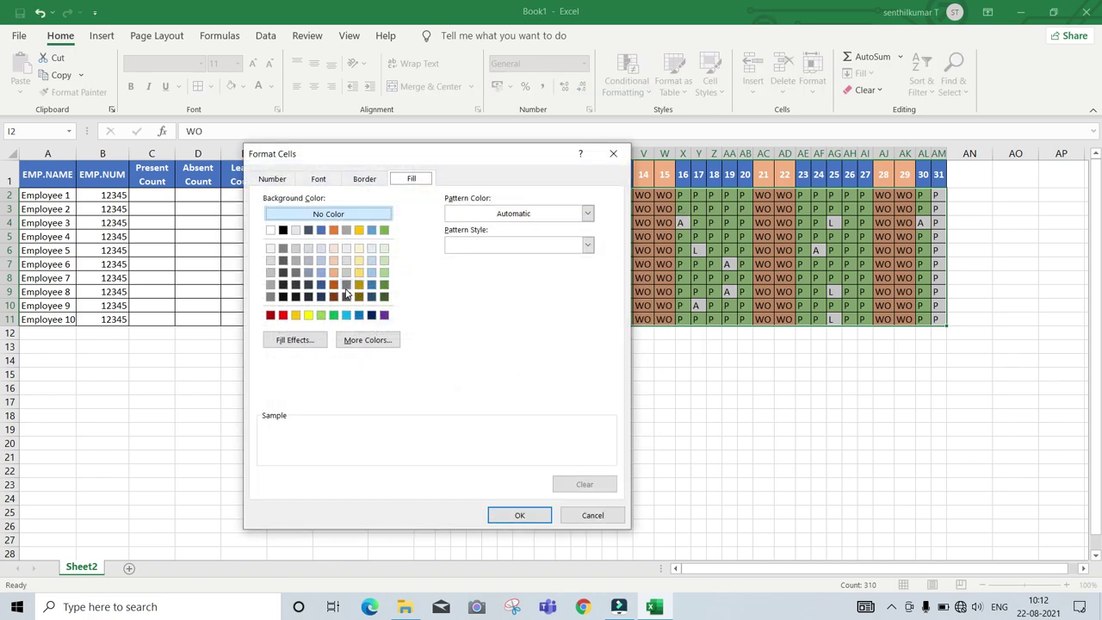
click(282, 315)
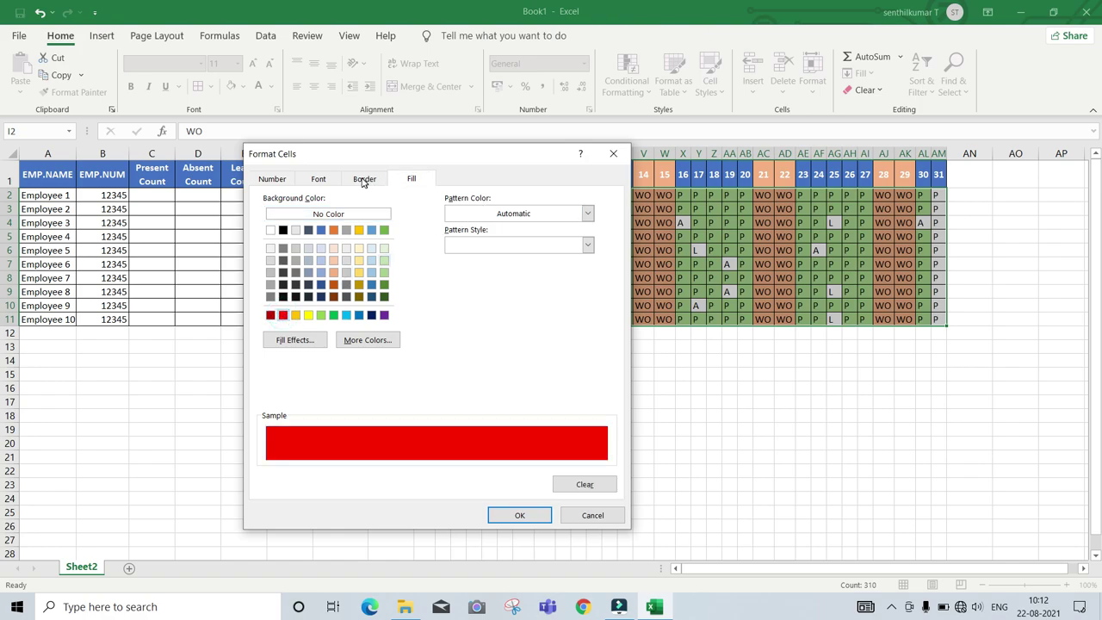
click(316, 180)
click(509, 303)
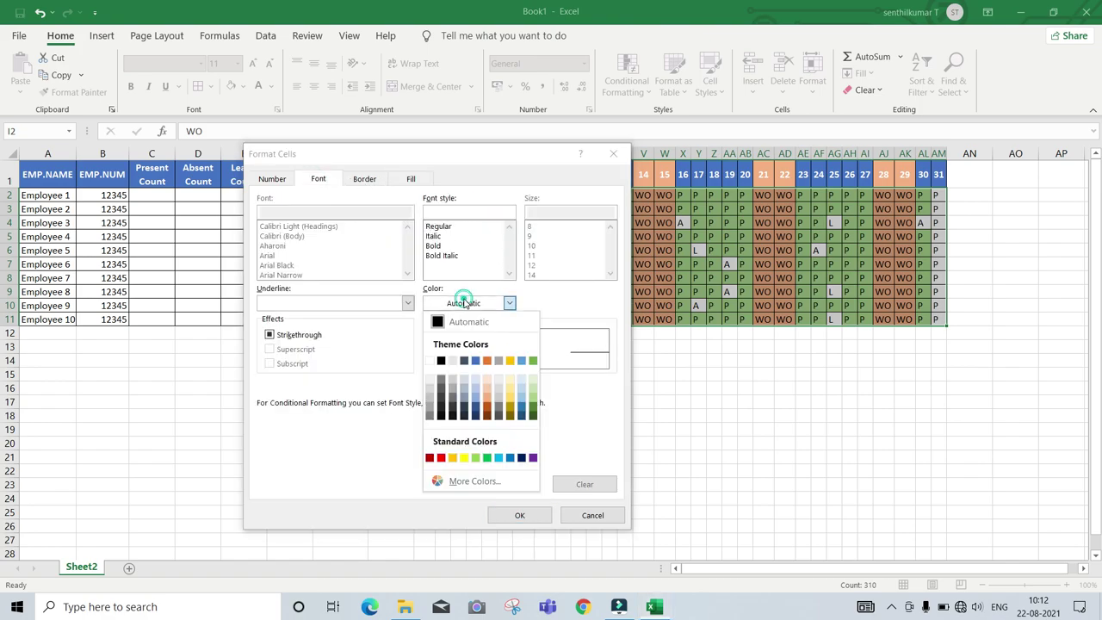
click(423, 363)
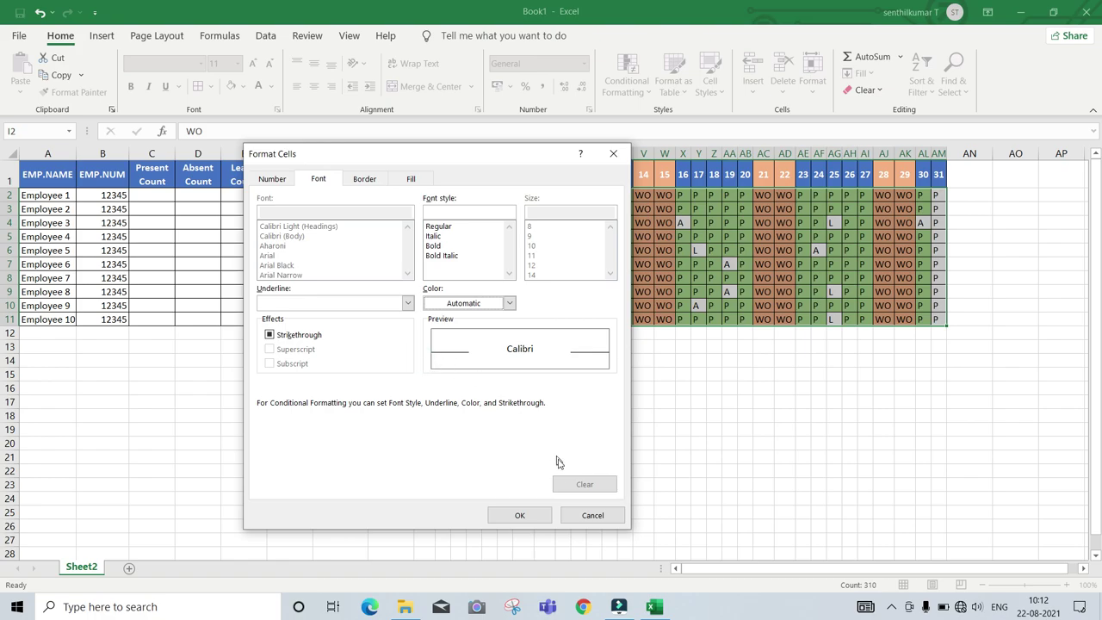
click(520, 514)
click(536, 464)
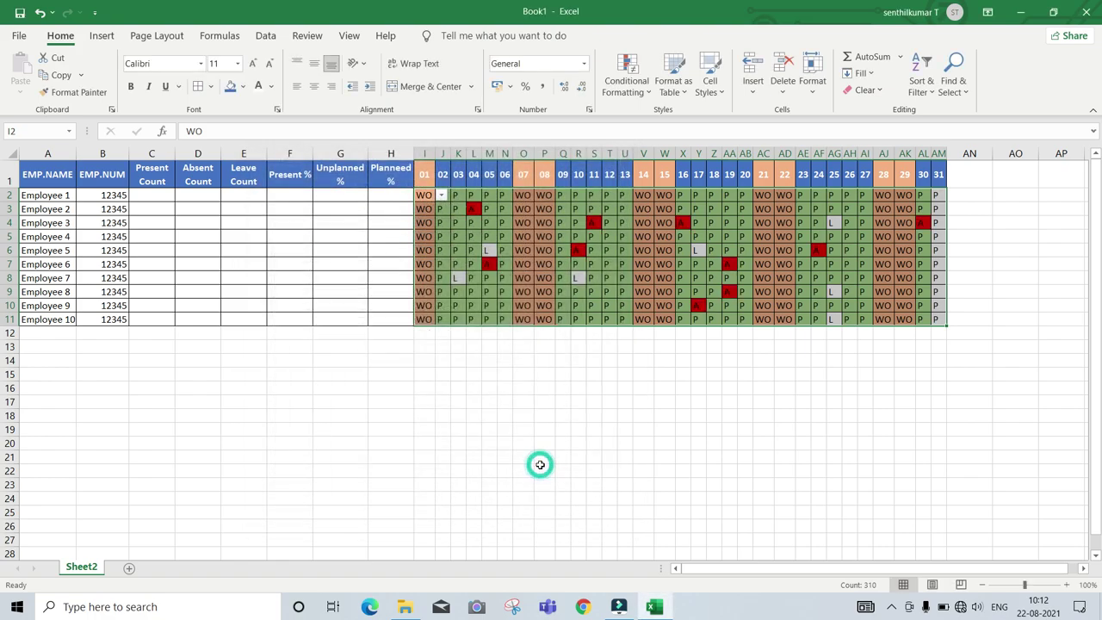
- Edit the conditional formatting rule for A to use a regular white font and apply the change
click(626, 75)
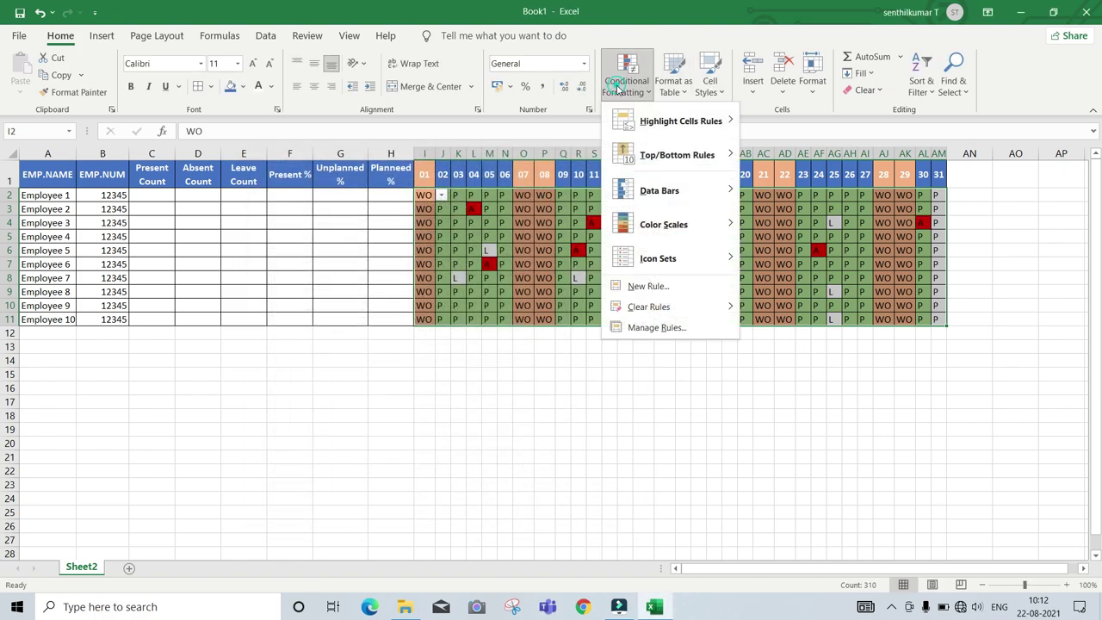
click(643, 328)
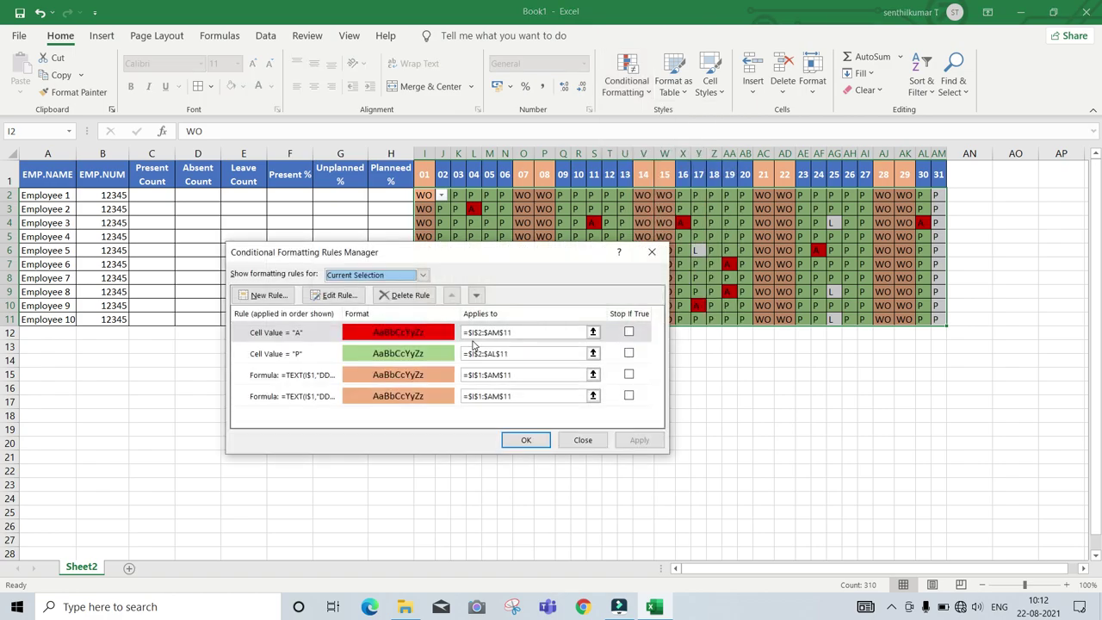
double_click(315, 334)
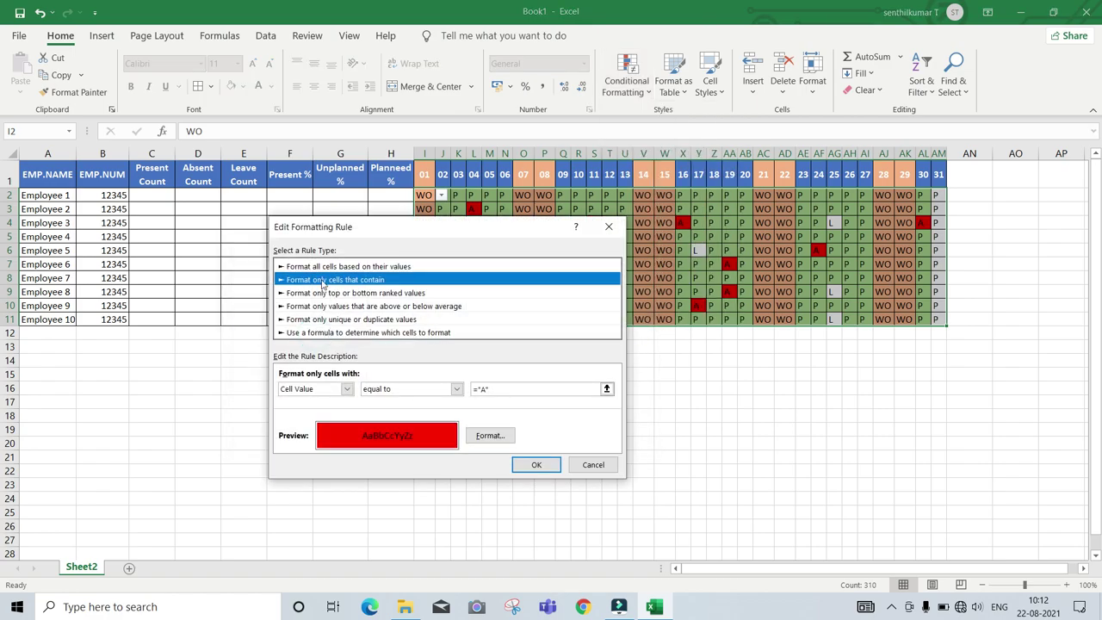
click(490, 435)
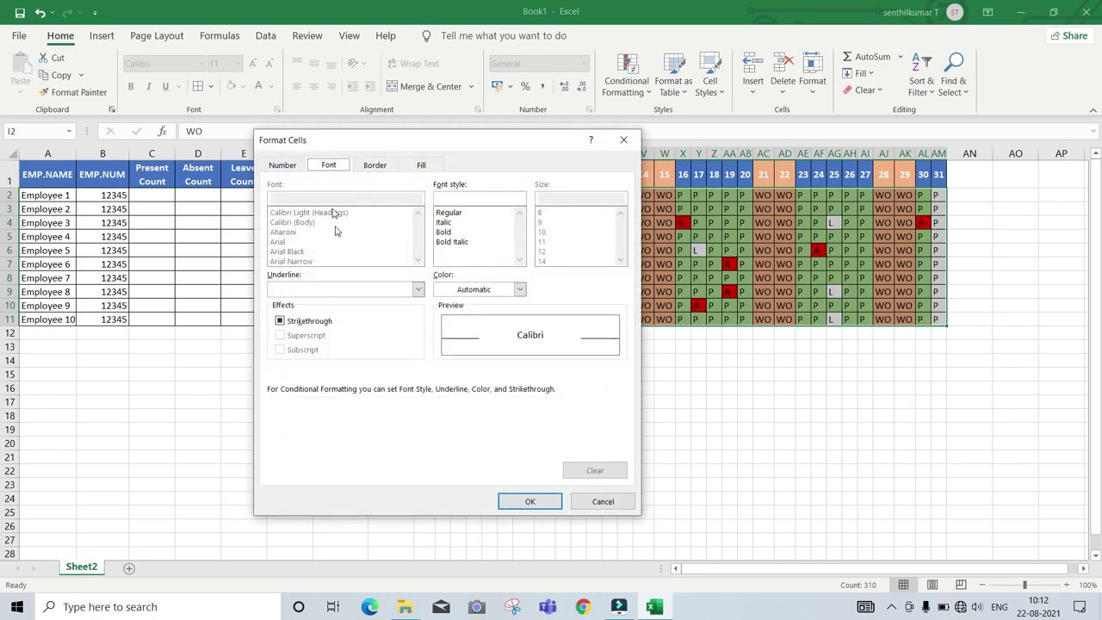
click(448, 212)
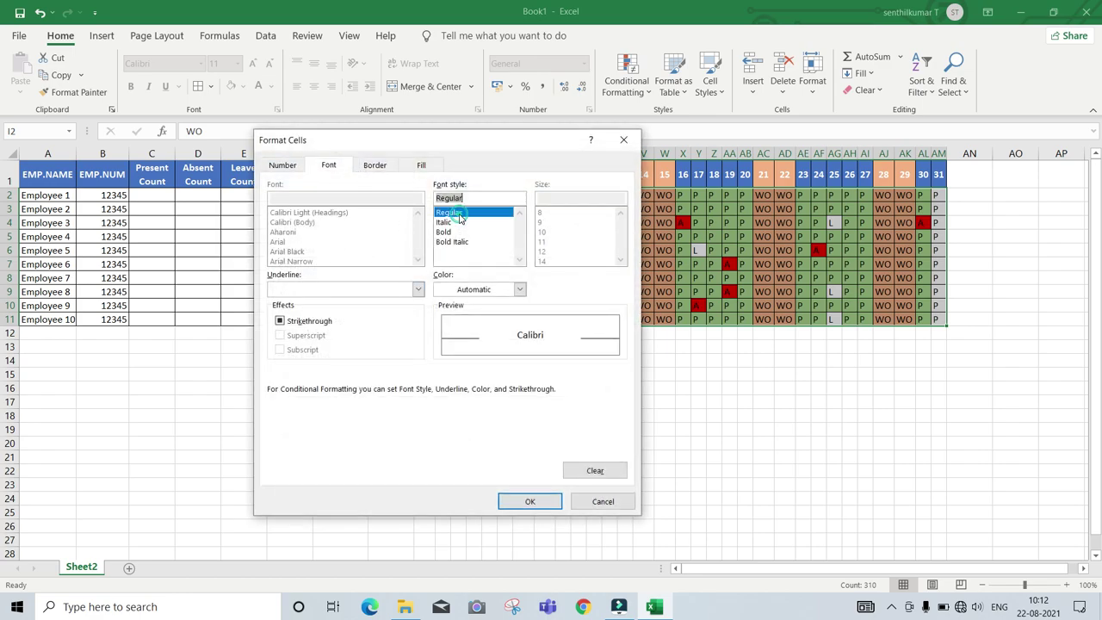
click(520, 290)
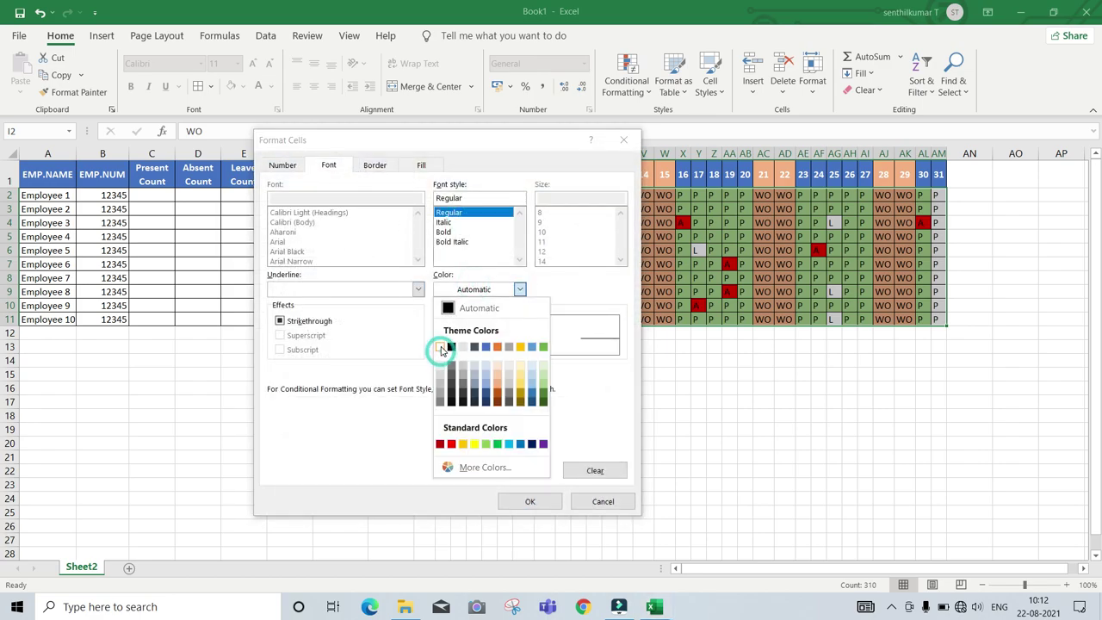
click(439, 346)
click(529, 502)
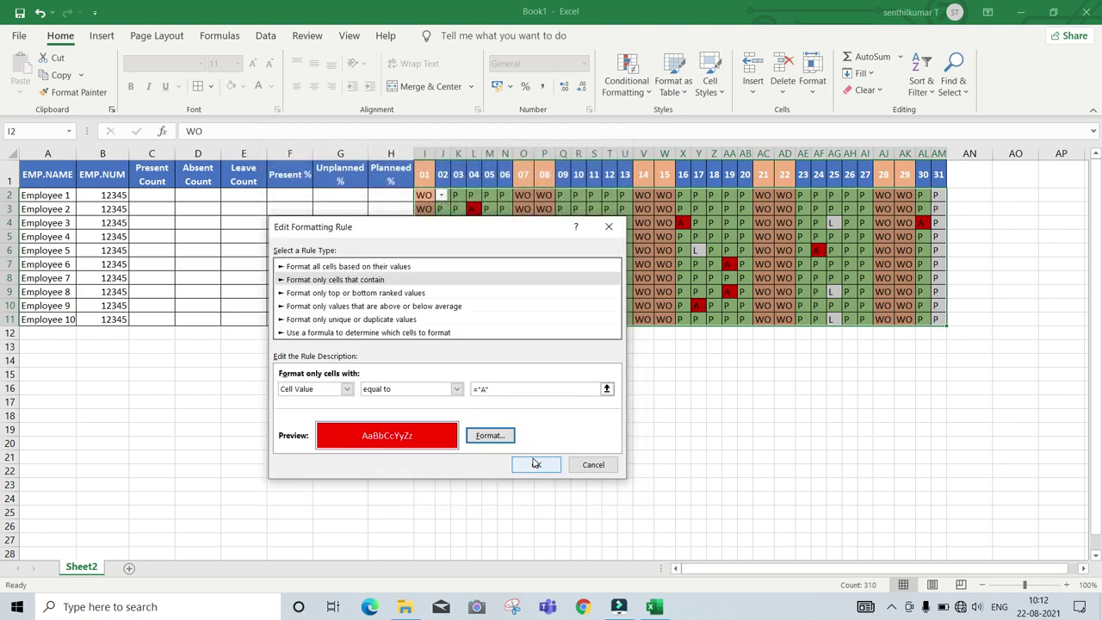
click(533, 458)
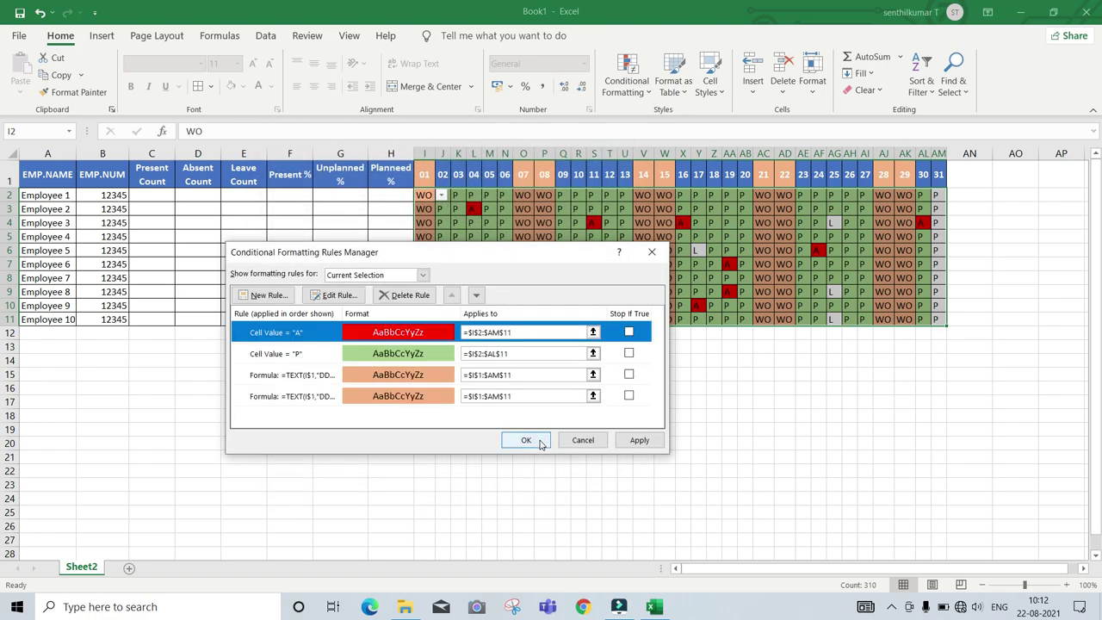
click(639, 440)
click(526, 440)
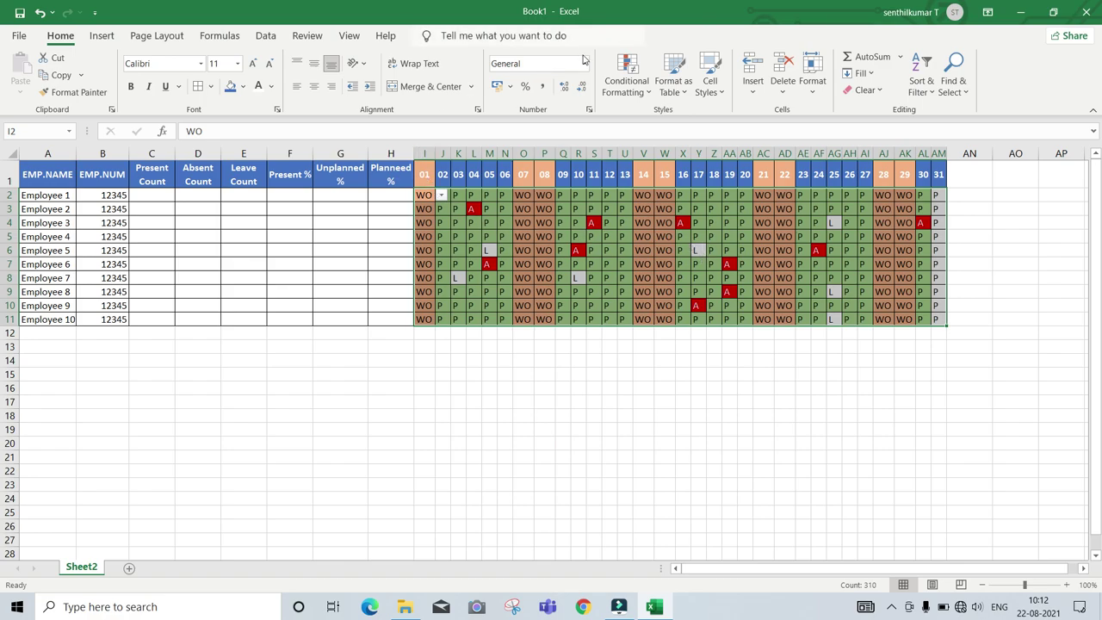
- Start a conditional formatting rule on I2:AM11 for only cells whose value is equal to L
click(625, 73)
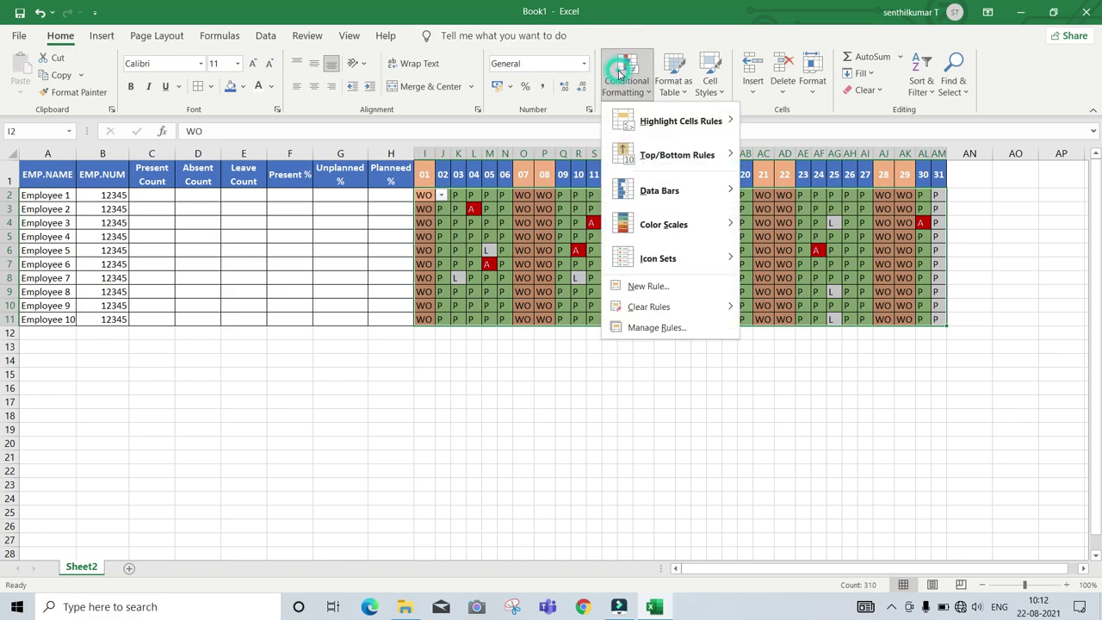
click(671, 289)
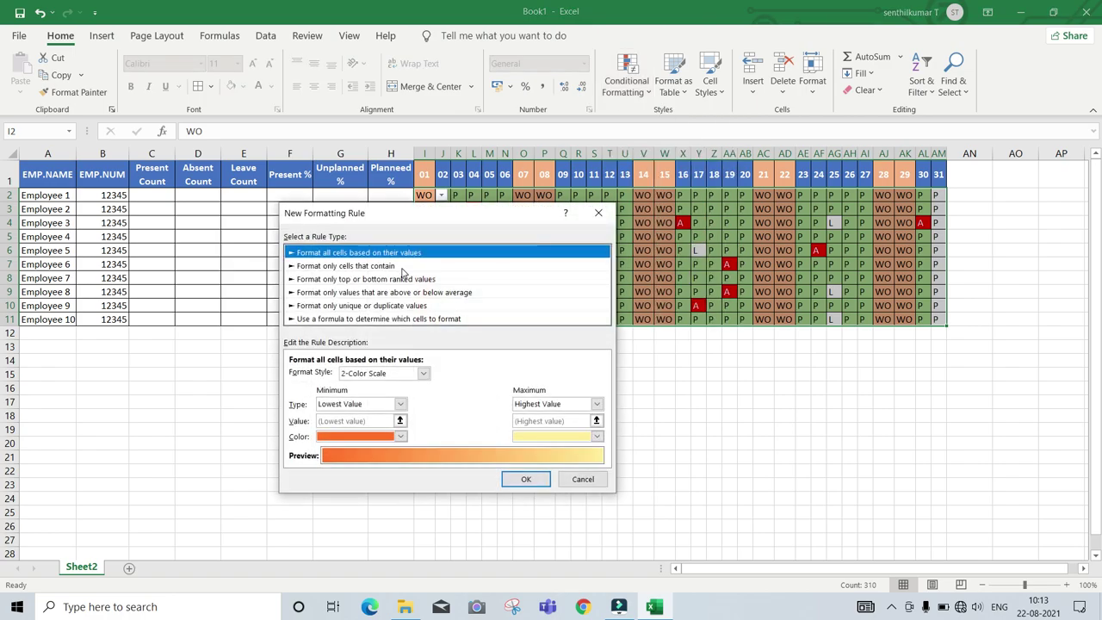
click(401, 267)
click(466, 375)
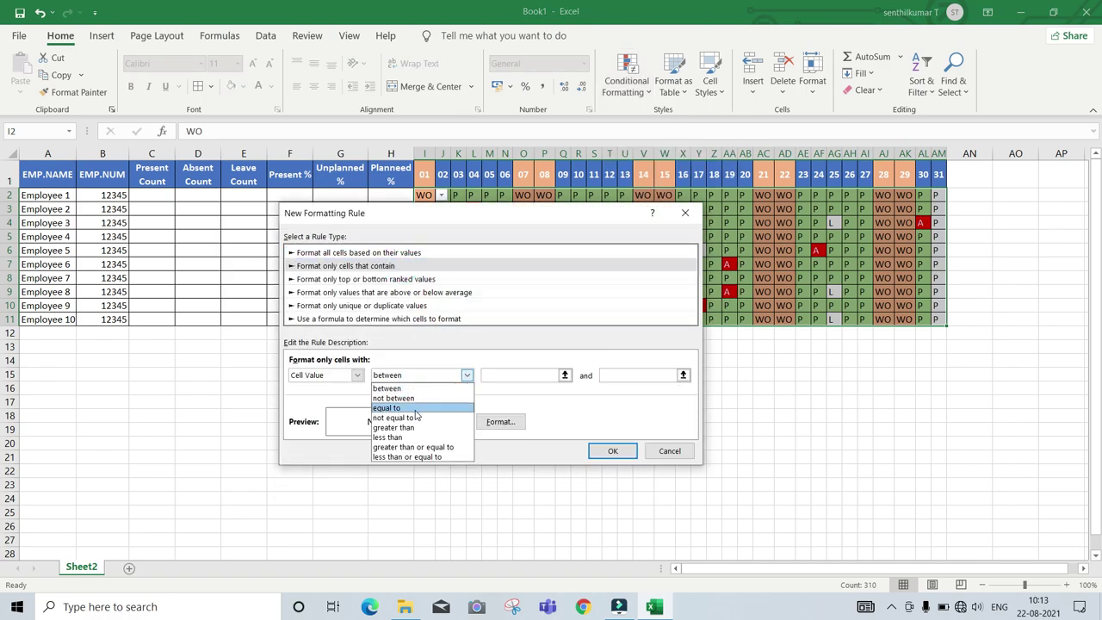
click(415, 409)
click(508, 374)
text(L)
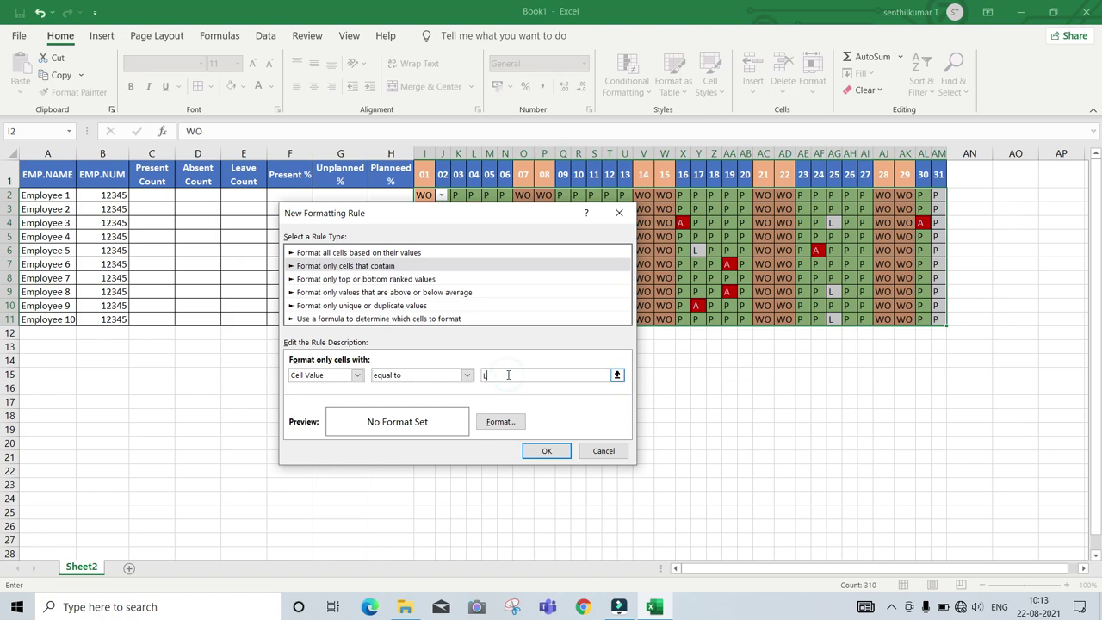
- Give the L rule a light blue fill and apply it to the attendance cells
click(500, 421)
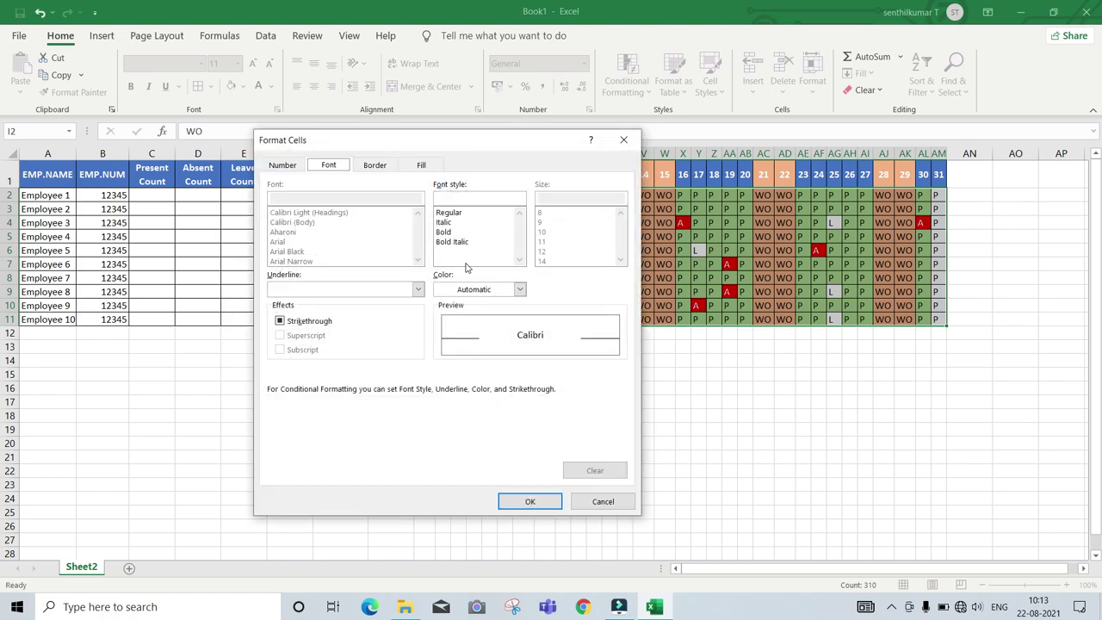
click(420, 165)
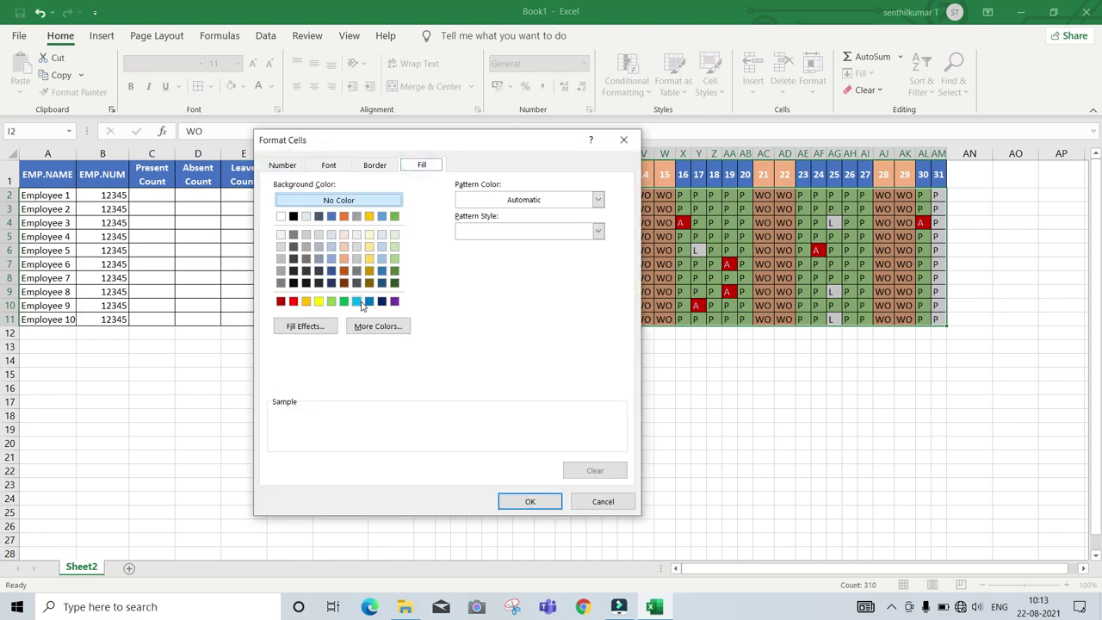
click(356, 301)
click(510, 502)
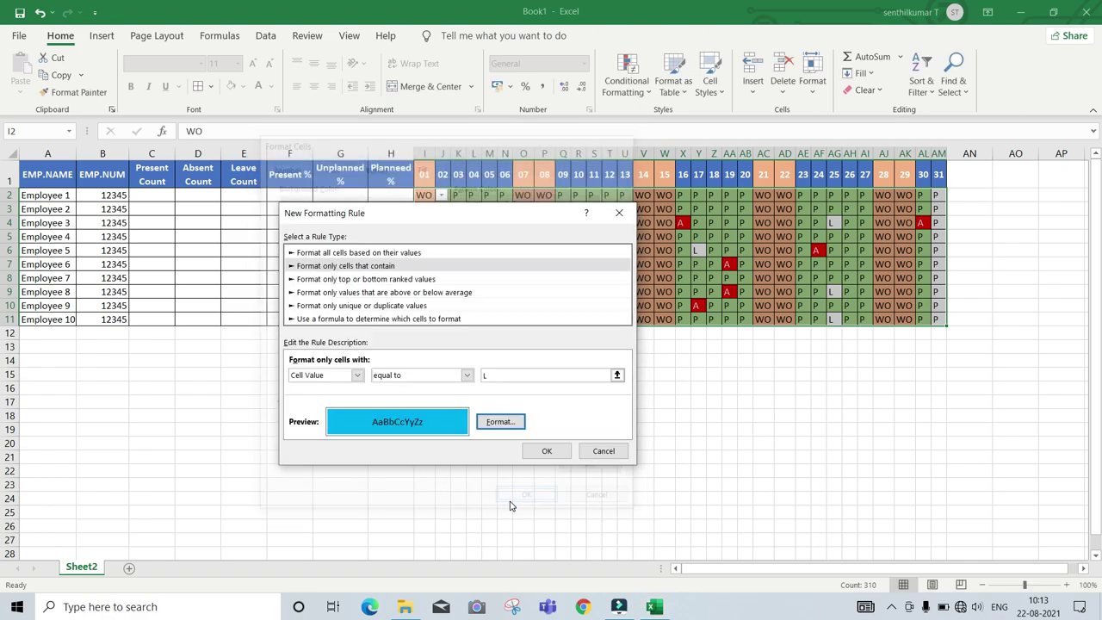
click(554, 450)
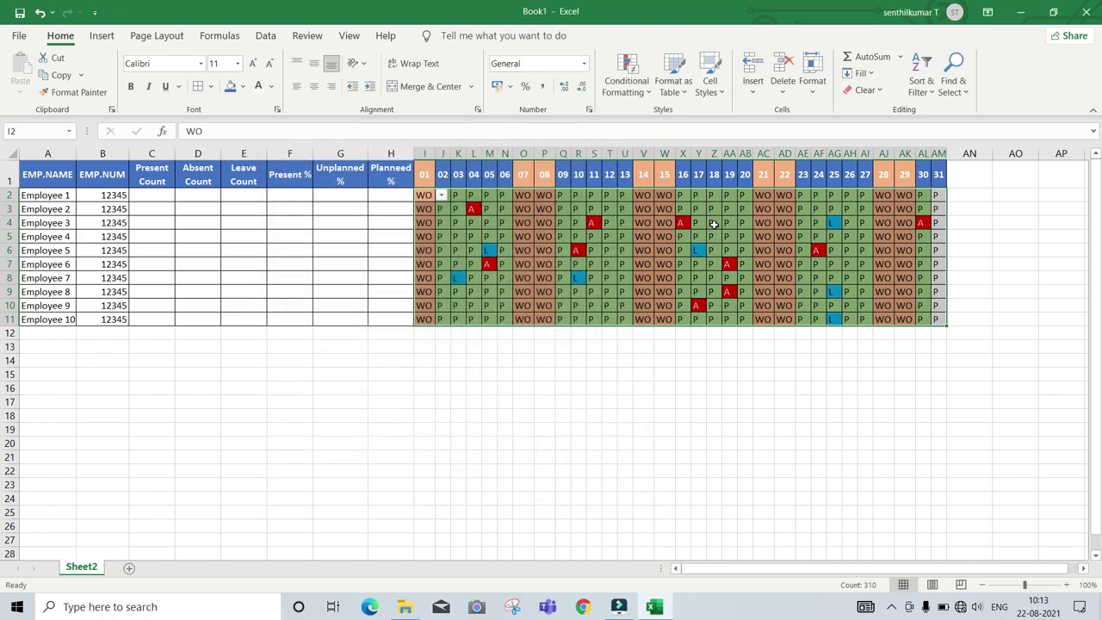
click(714, 223)
- Copy the formatting of the day 30 cells AL2:AL11 onto the day 31 cells AM2:AM11 with Format Painter
right_click(938, 193)
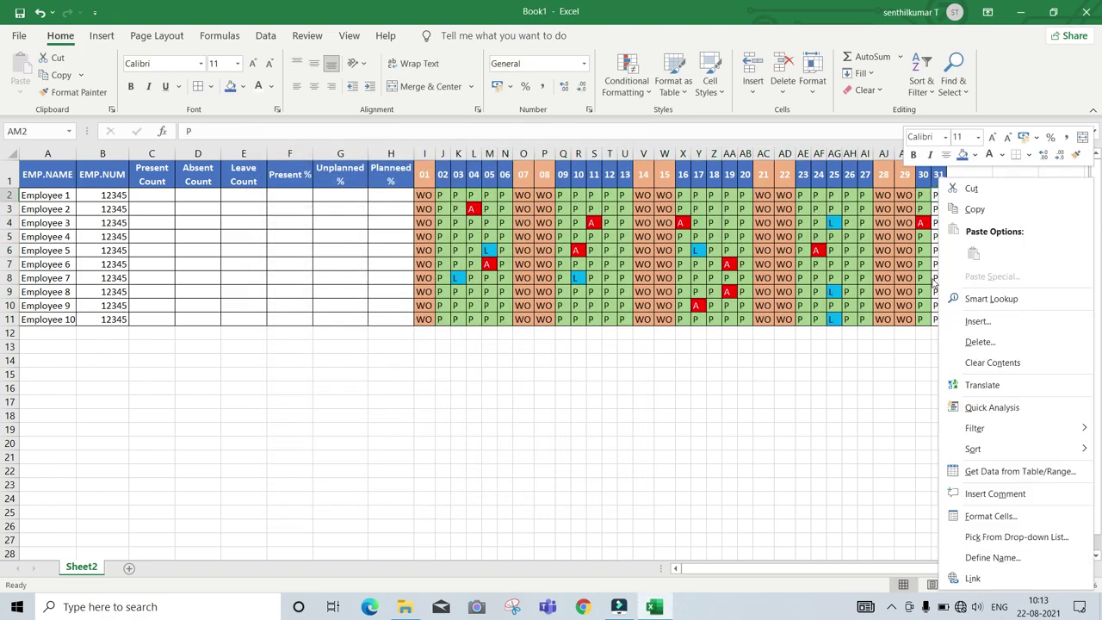
key(Escape)
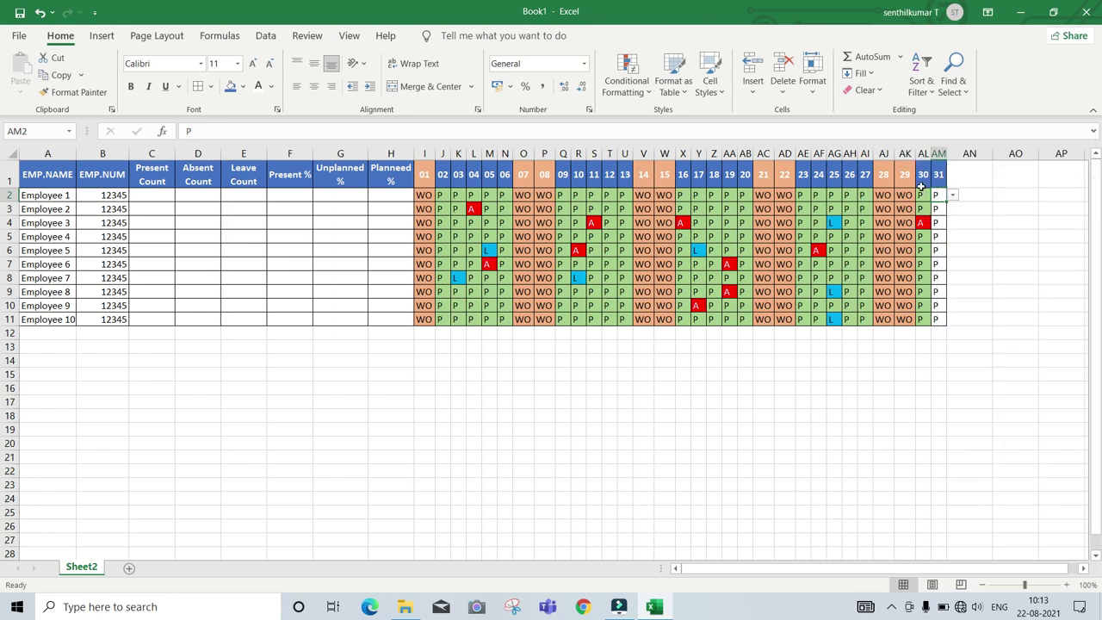
drag(921, 192, 919, 320)
click(74, 92)
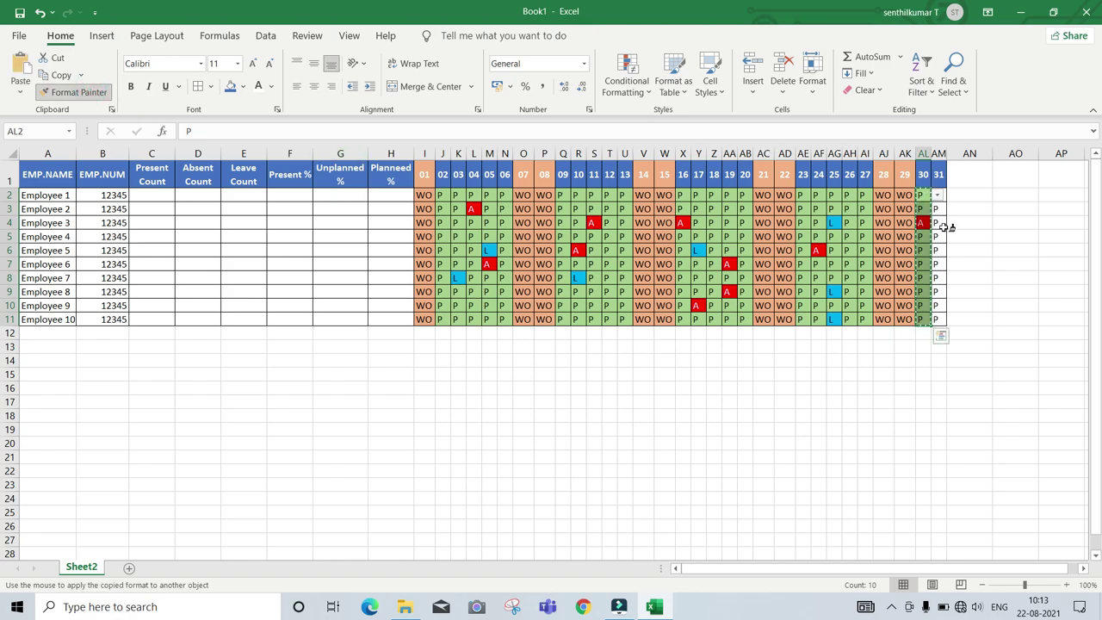
drag(939, 322, 938, 193)
click(917, 265)
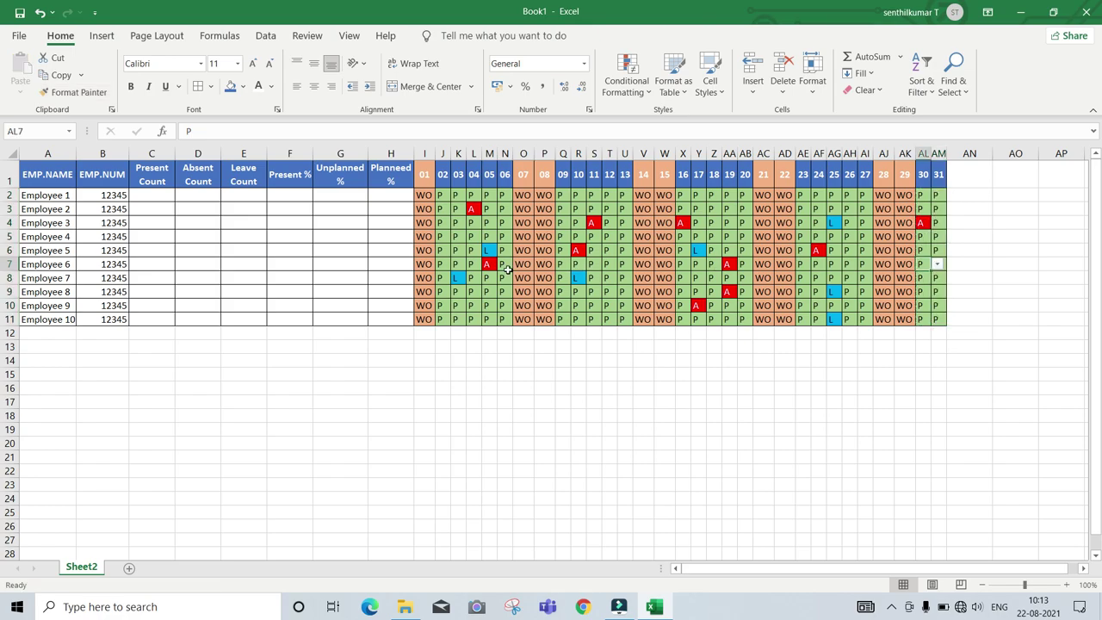
click(357, 268)
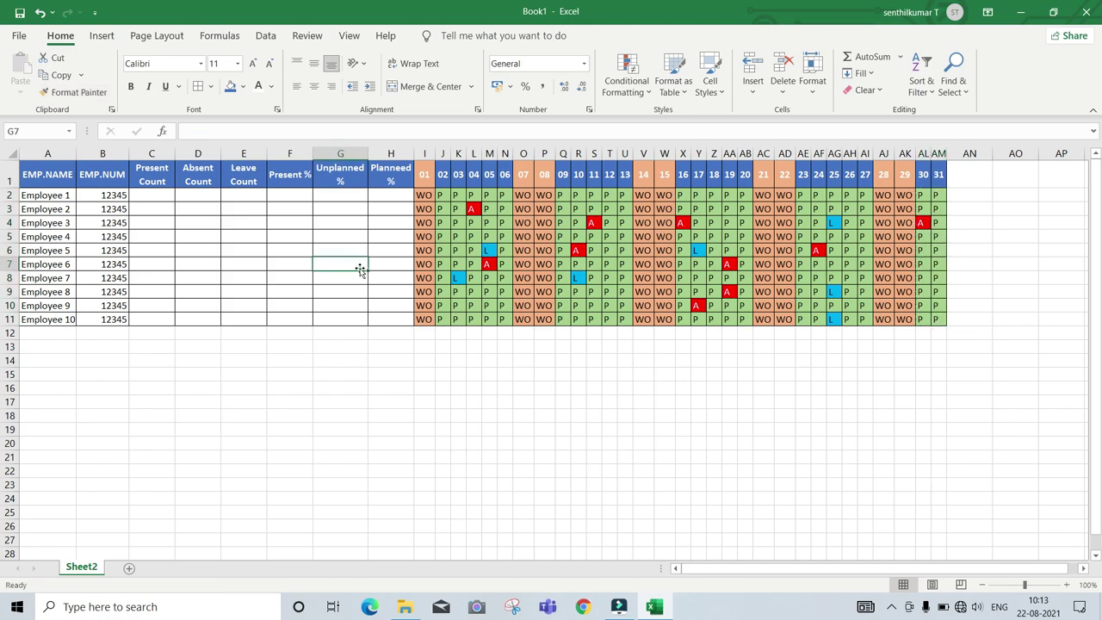
- Start a COUNTIF formula in Employee 1's Present Count cell C2, with its range beginning at I2
click(158, 195)
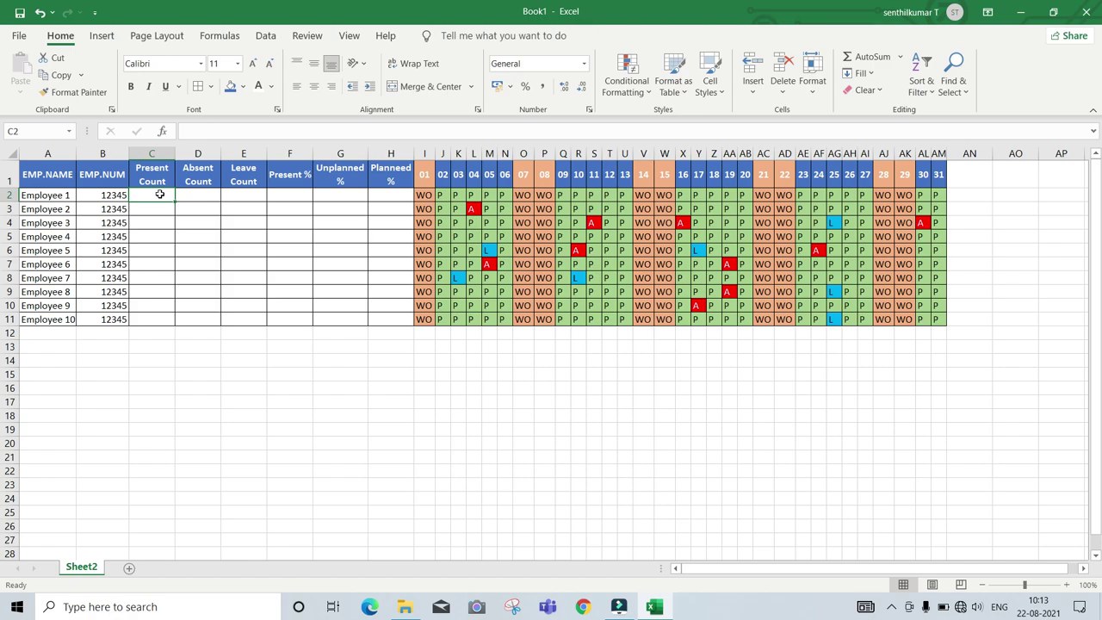
text(=C)
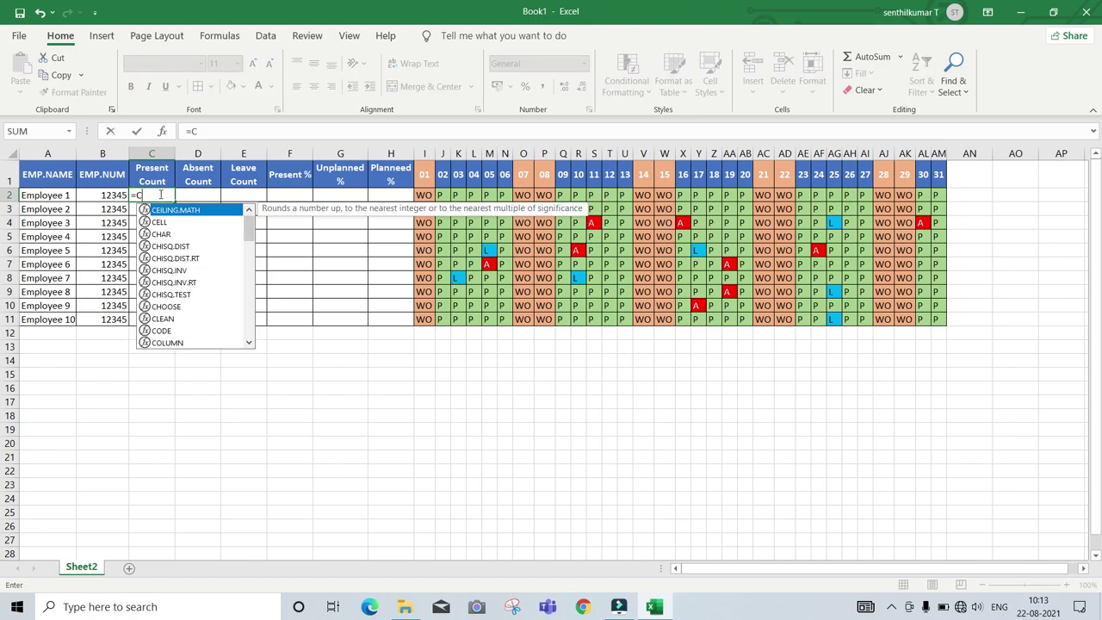
text(O)
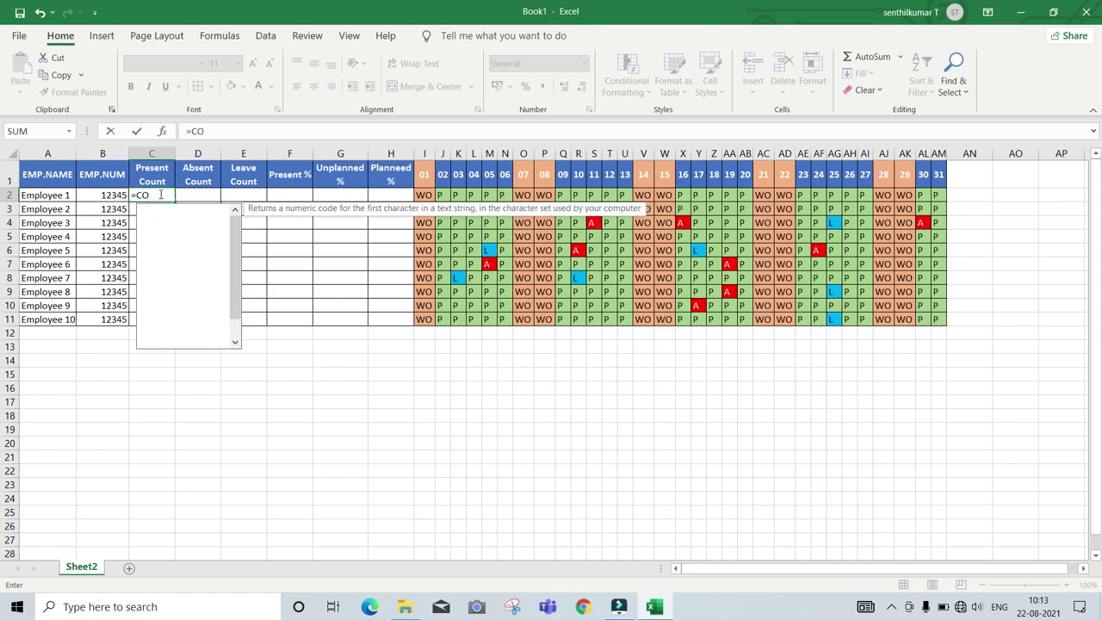
text(UNTIF()
key(Right)
key(Right)
key(Right)
key(Right)
key(Right)
key(Right)
key(Right)
key(Left)
key(shift+Right)
key(shift+Right)
key(shift+Right)
key(shift+Right)
key(shift+Right)
key(shift+Right)
key(shift+Right)
key(shift+Right)
key(shift+Right)
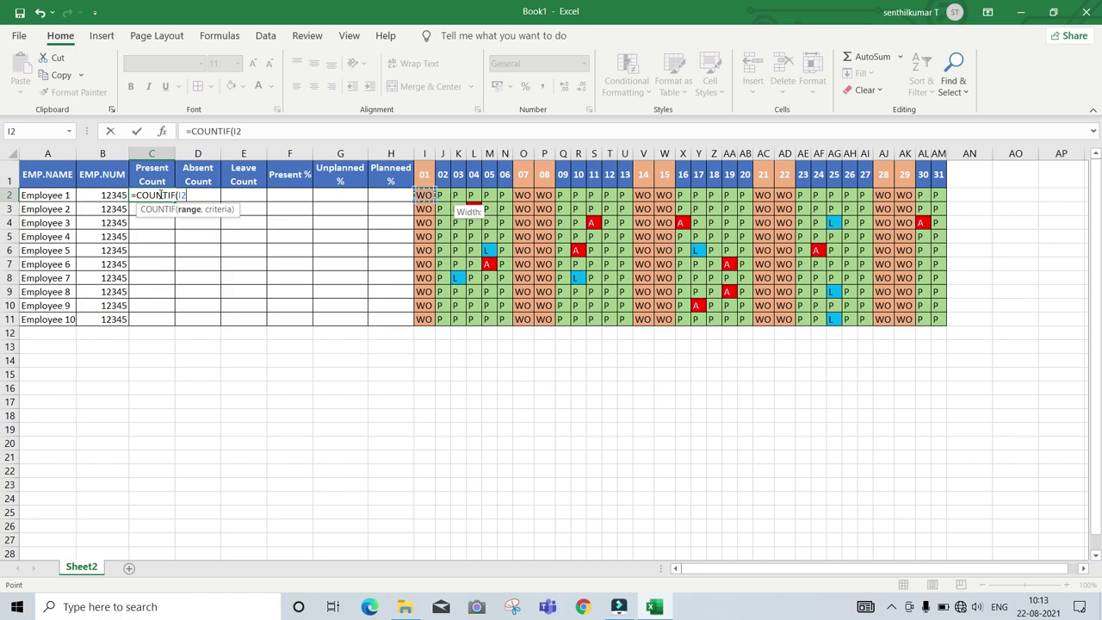
key(shift+Right)
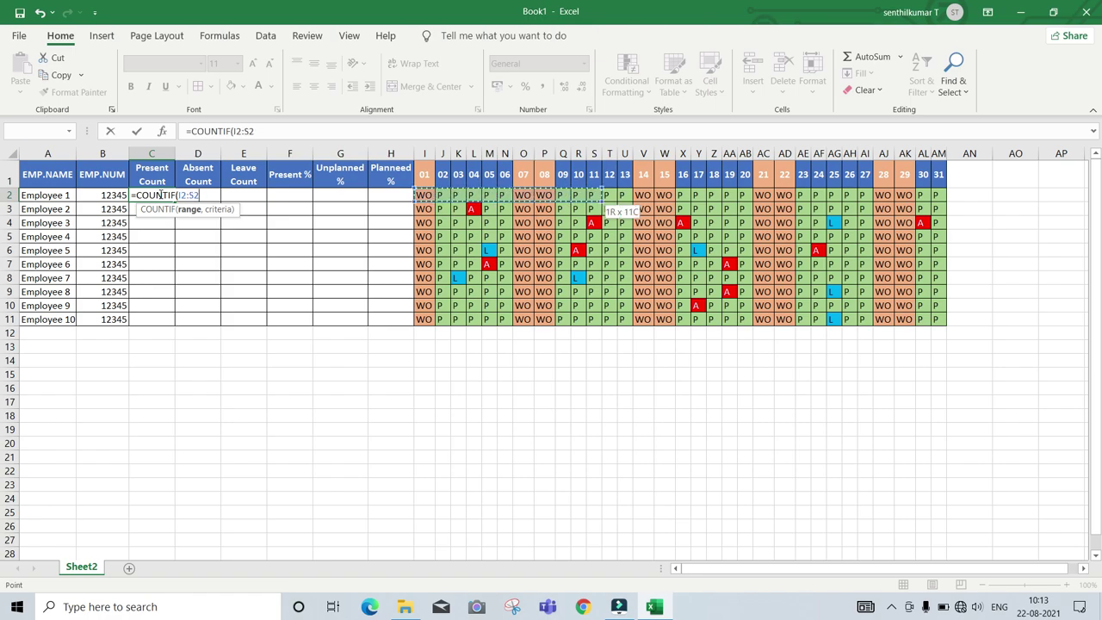
key(shift+Right)
key(shift+Right)
key(shift+Right)
key(shift+Right)
key(shift+Right)
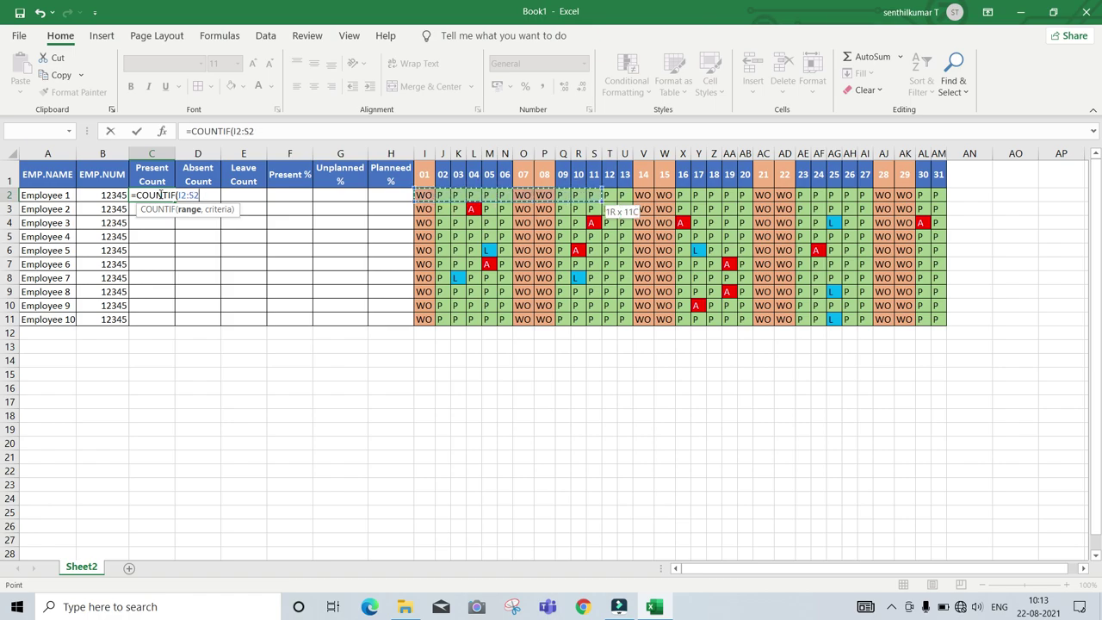
key(shift+Page_Down)
key(Up)
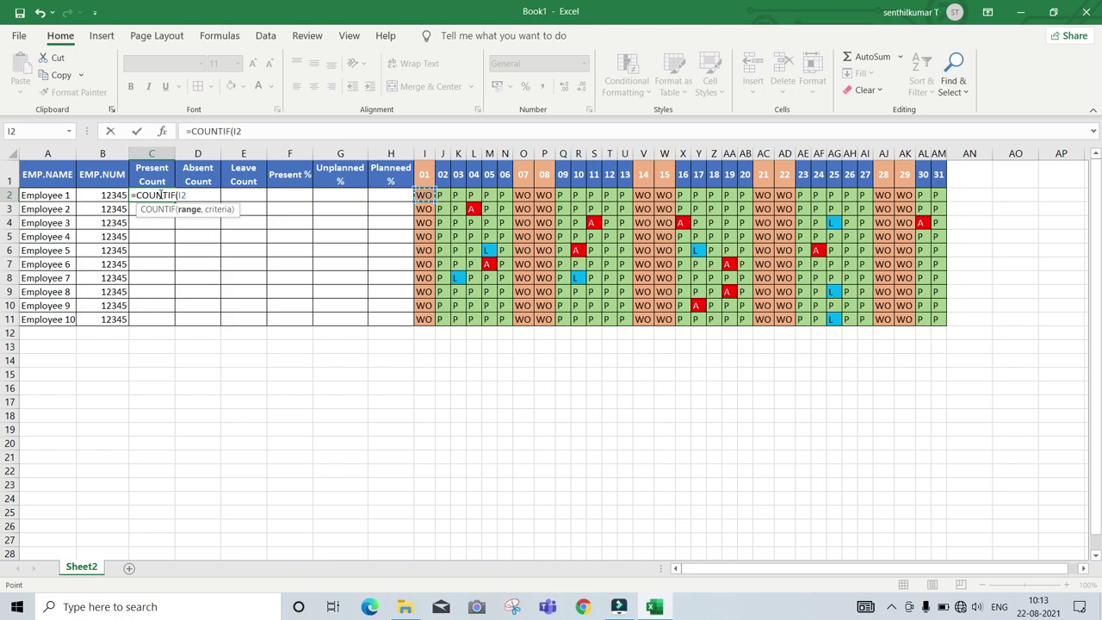
- Extend the COUNTIF range across Employee 1's attendance row to cover I2:AM2
key(shift+Right)
key(shift+Right)
key(shift+Right)
key(shift+Right)
key(shift+Right)
key(shift+Right)
key(shift+Right)
key(shift+Right)
key(shift+Right)
key(shift+Right)
key(shift+Right)
key(shift+Right)
key(shift+Right)
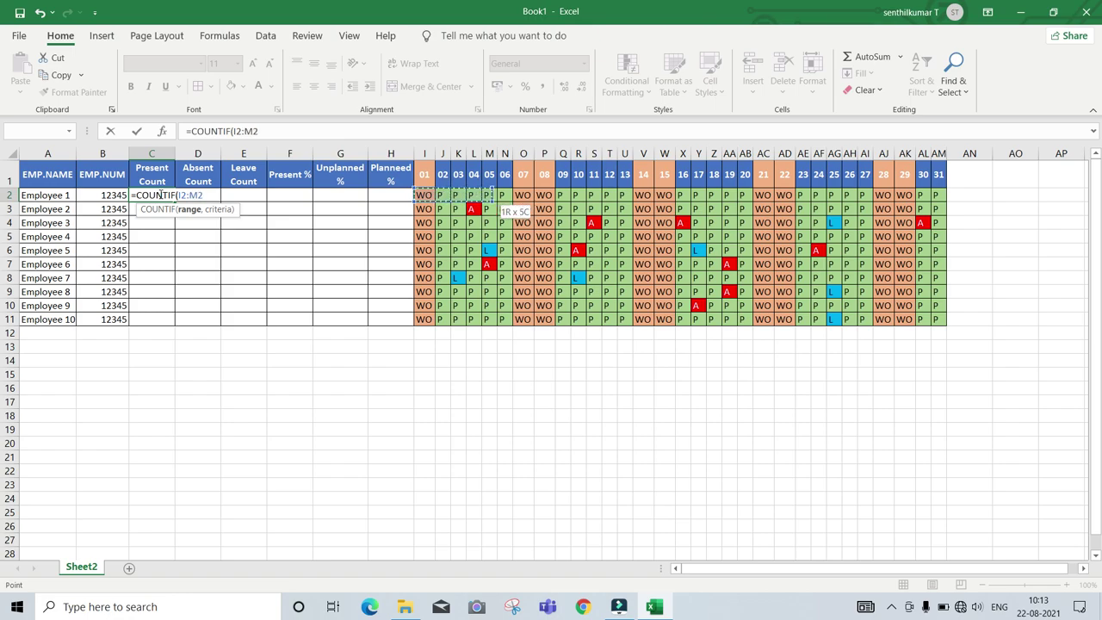
key(shift+Right)
key(shift+Right)
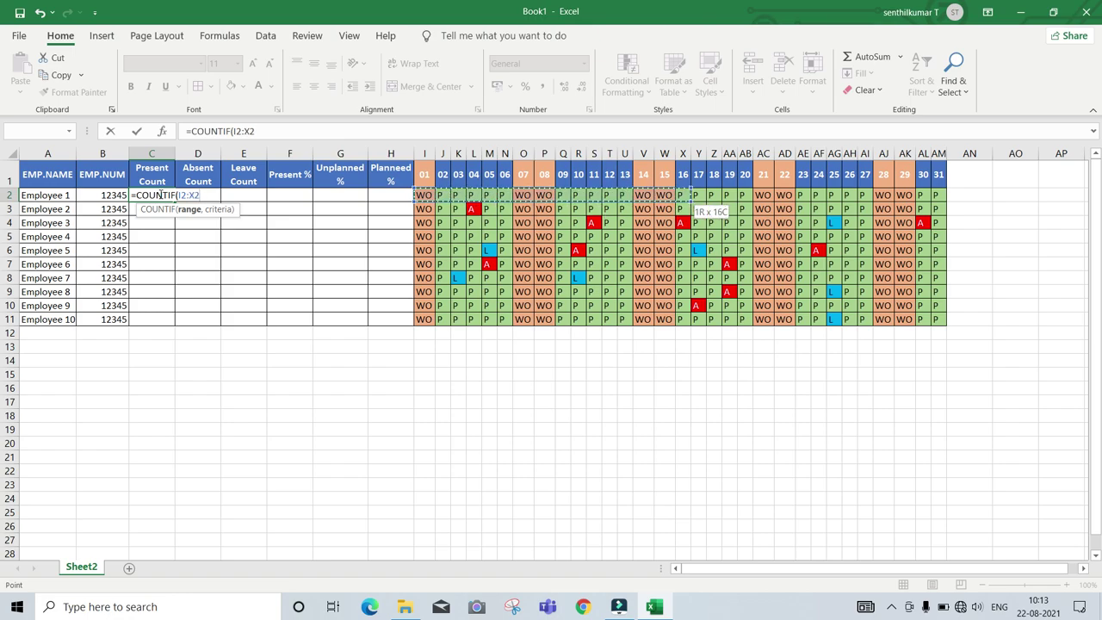
key(shift+Right)
key(shift+Right)
key(shift+Right)
key(shift+Right)
key(shift+Right)
key(shift+Right)
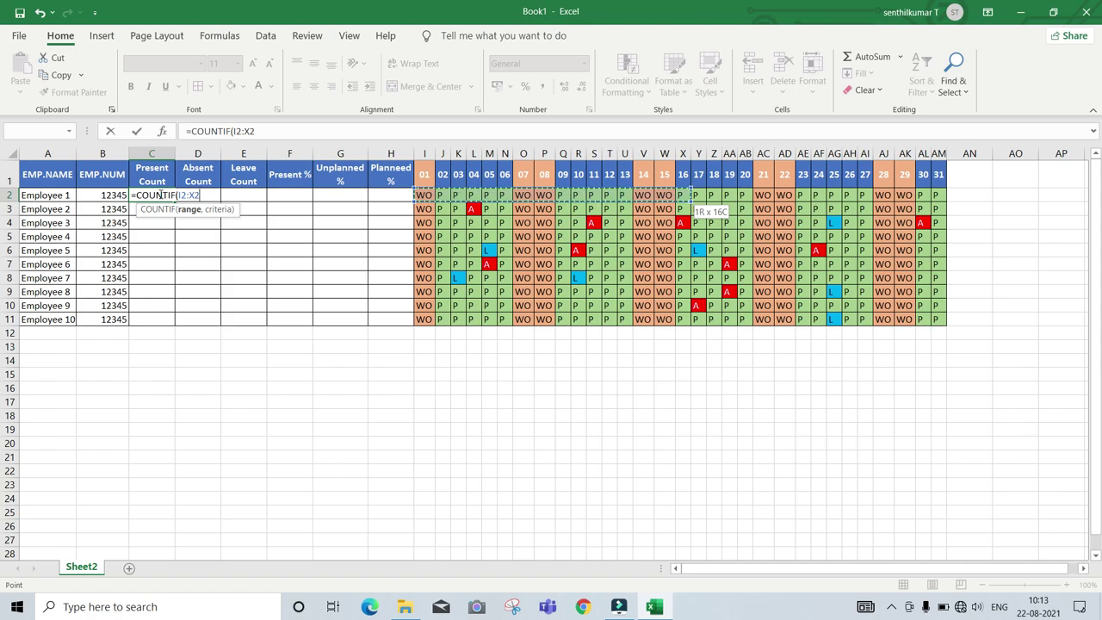
key(shift+Right)
key(shift+Right)
key(shift+Right)
key(shift+Right)
key(shift+Right)
key(shift+Right)
key(shift+Right)
key(shift+Right)
key(shift+Right)
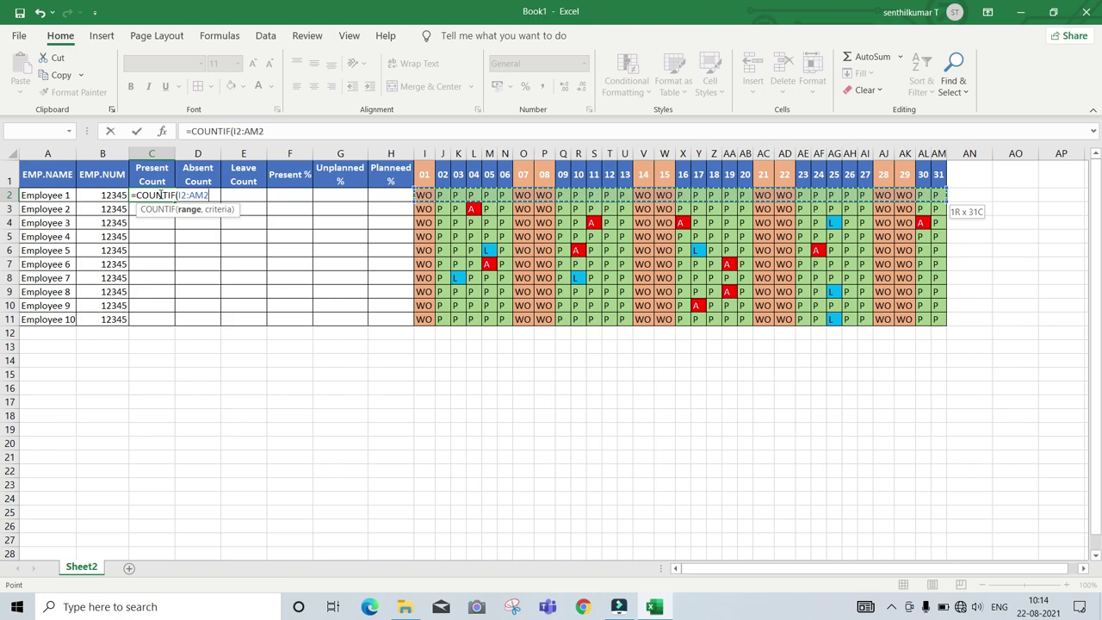
- Complete Employee 1's Present Count formula as =COUNTIF(I2:AM2,"P") and fill it down to C11
text(,)
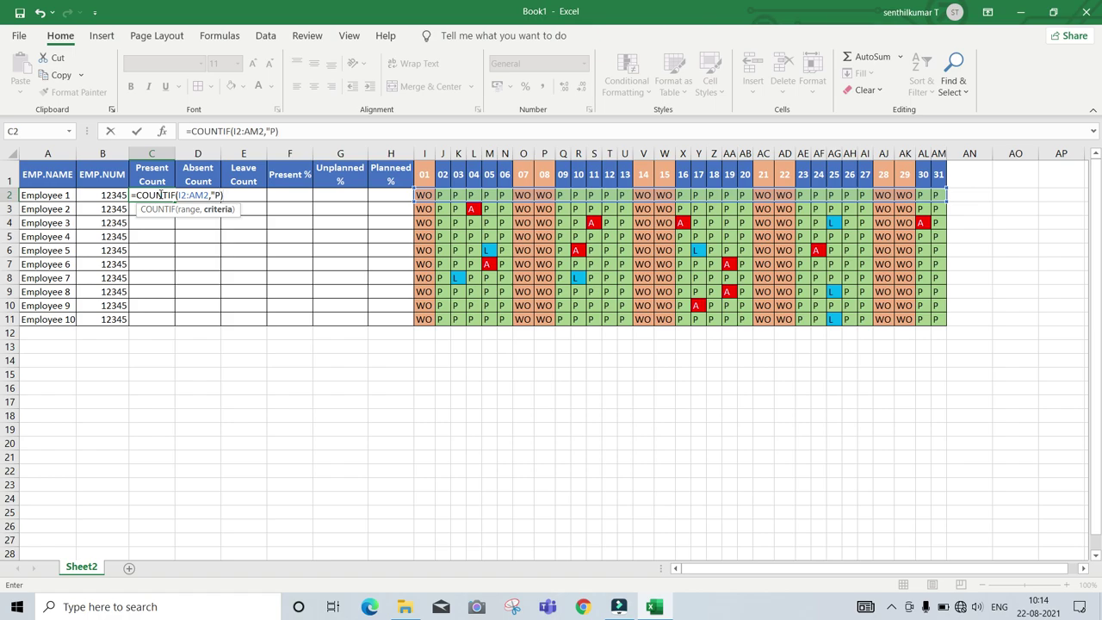
text("P))
key(Return)
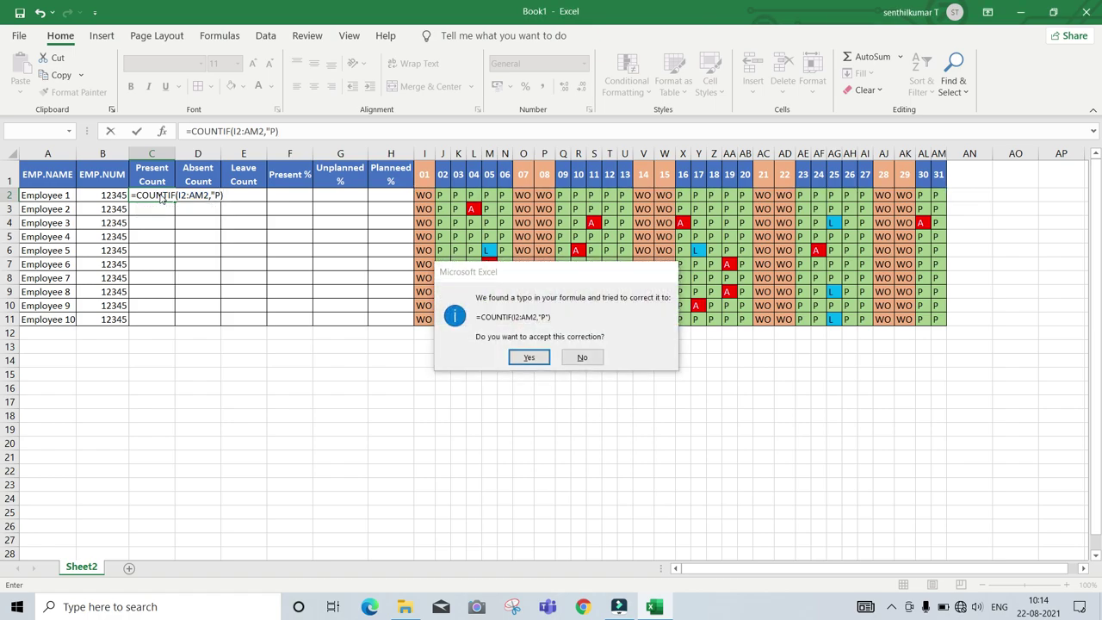
key(n)
key(Return)
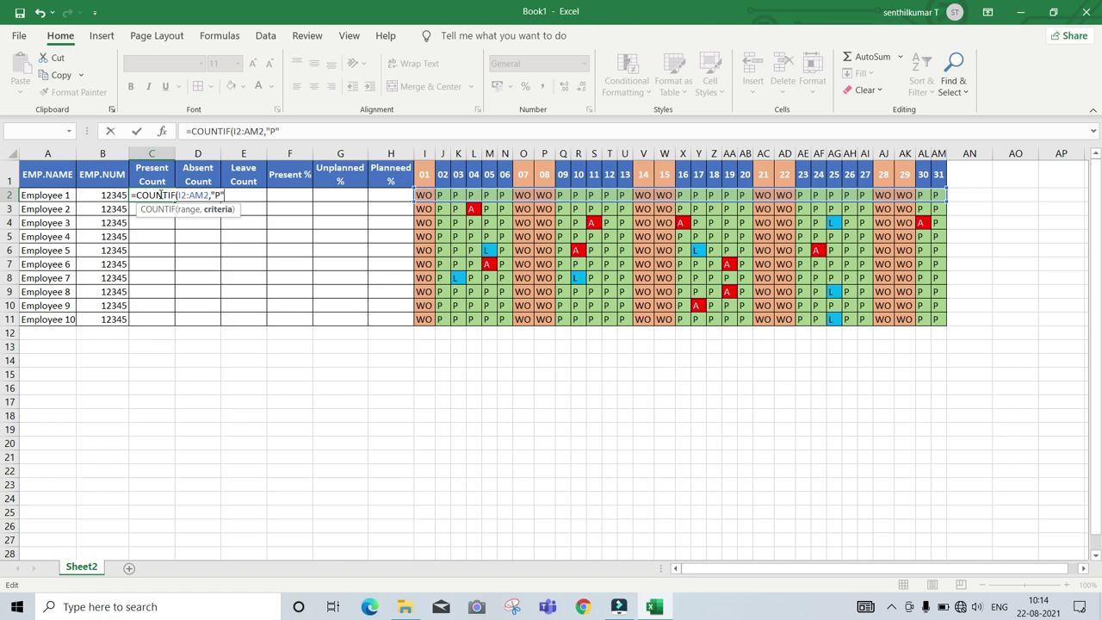
text())
key(Return)
click(154, 195)
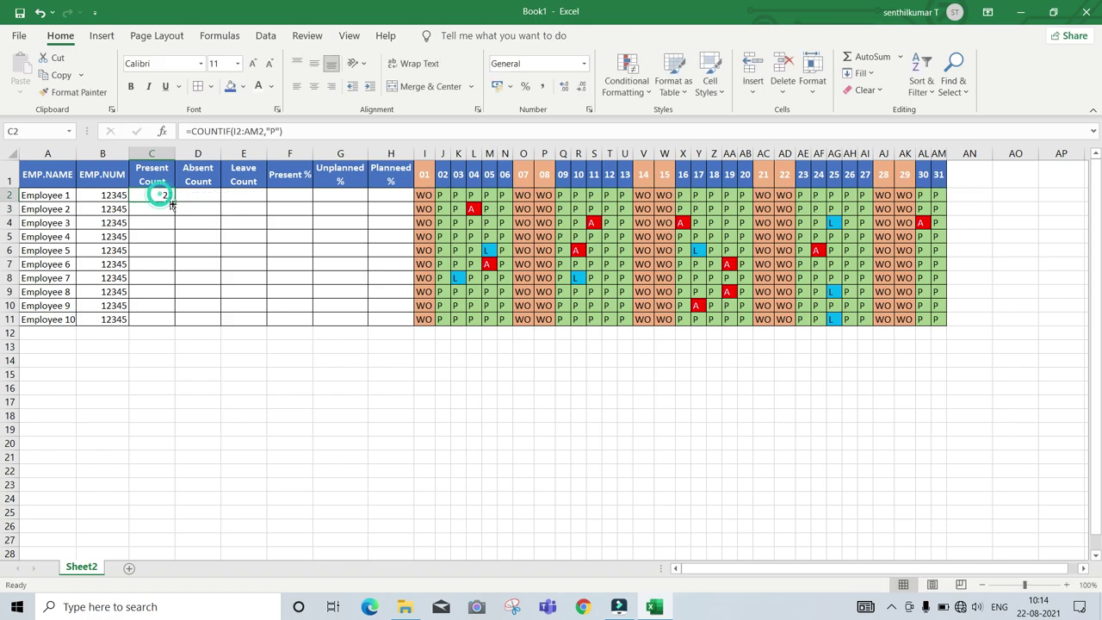
drag(174, 201, 162, 325)
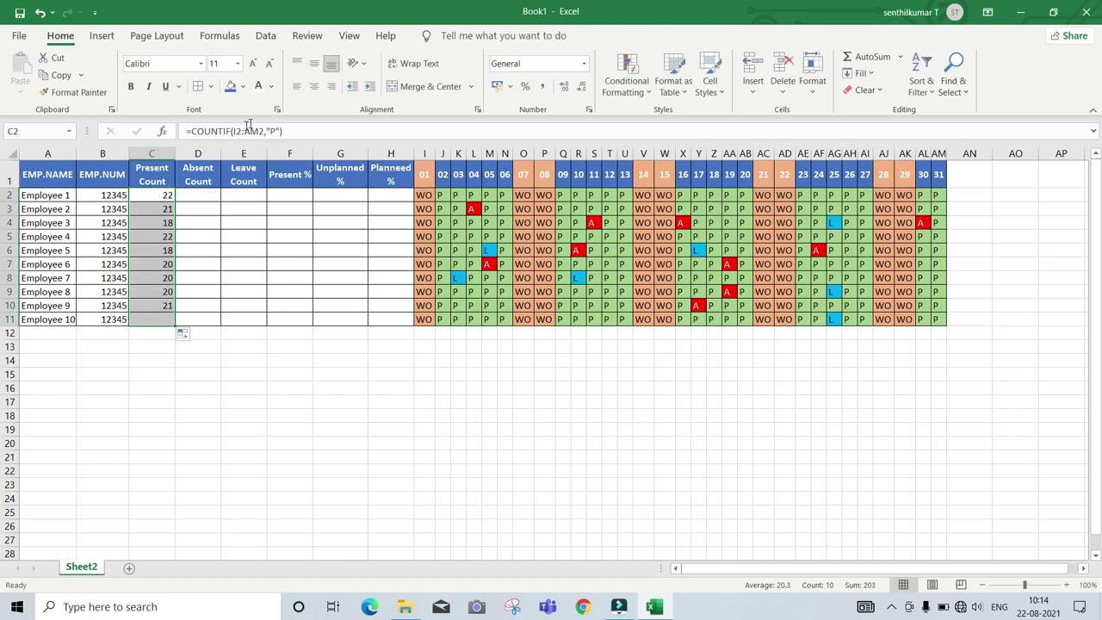
- Start a COUNTIF formula in Employee 1's Absent Count cell D2 with the range I2:AM2
click(213, 195)
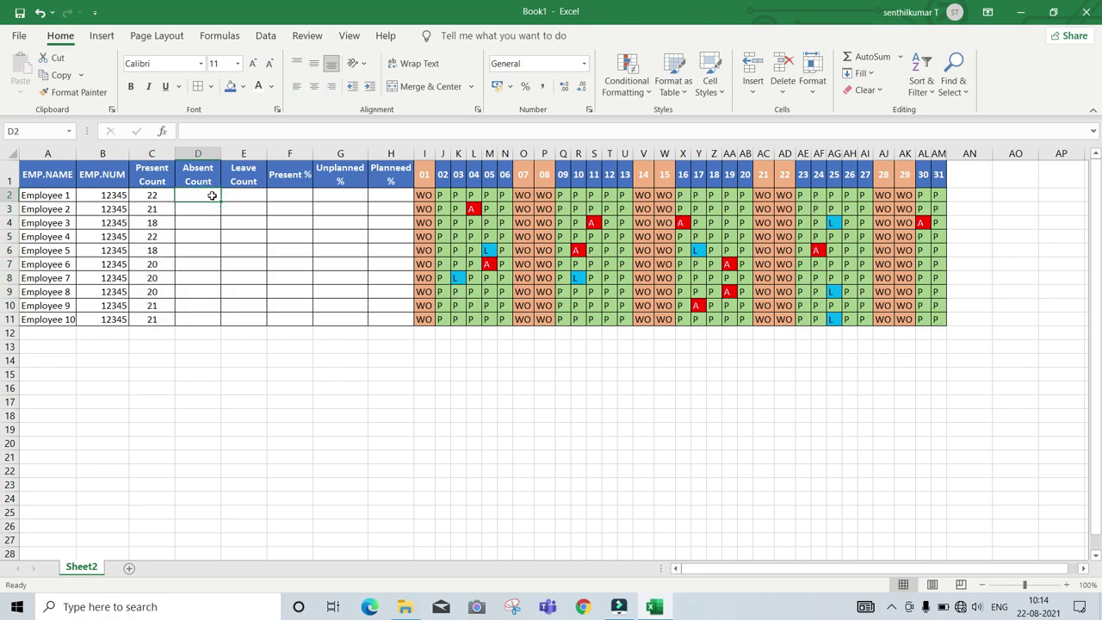
text(=COUNT)
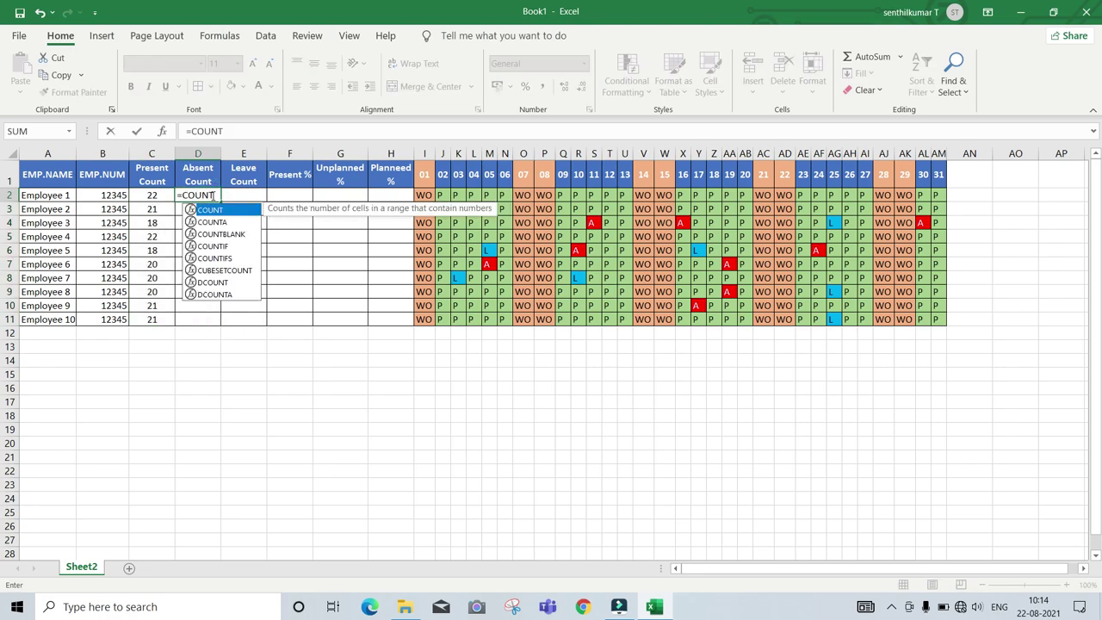
text(IF)
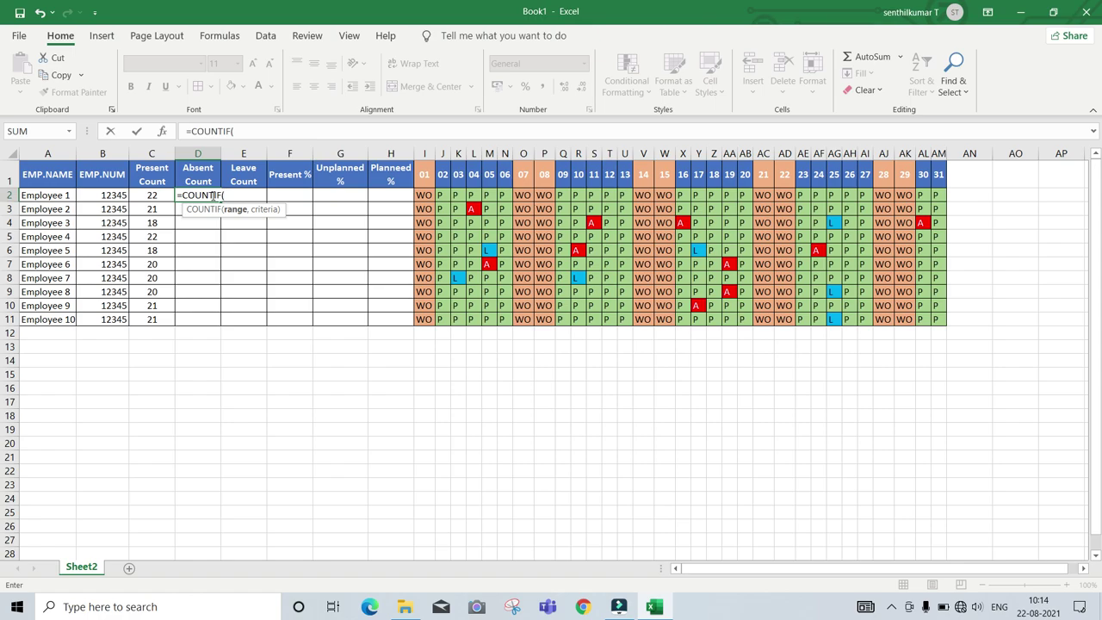
text(()
key(Right)
key(Right)
key(Right)
key(Right)
key(Right)
drag(424, 195, 938, 196)
text(,)
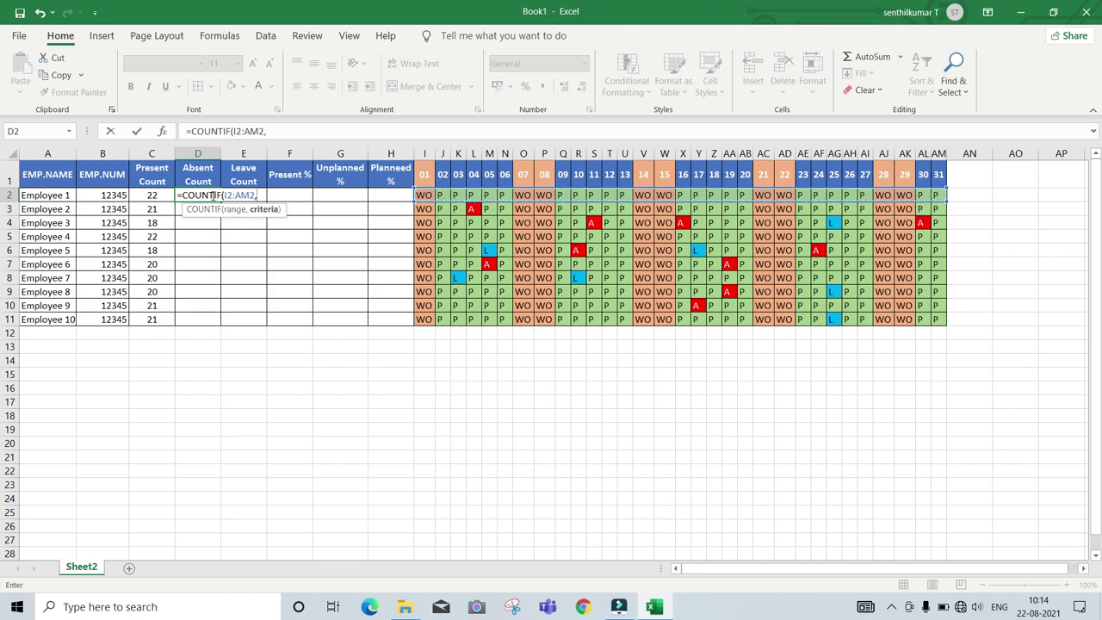
- Finish the Absent Count formula with the criterion "A" and fill it down to D11
text("A"))
key(Return)
click(211, 196)
drag(223, 202, 211, 320)
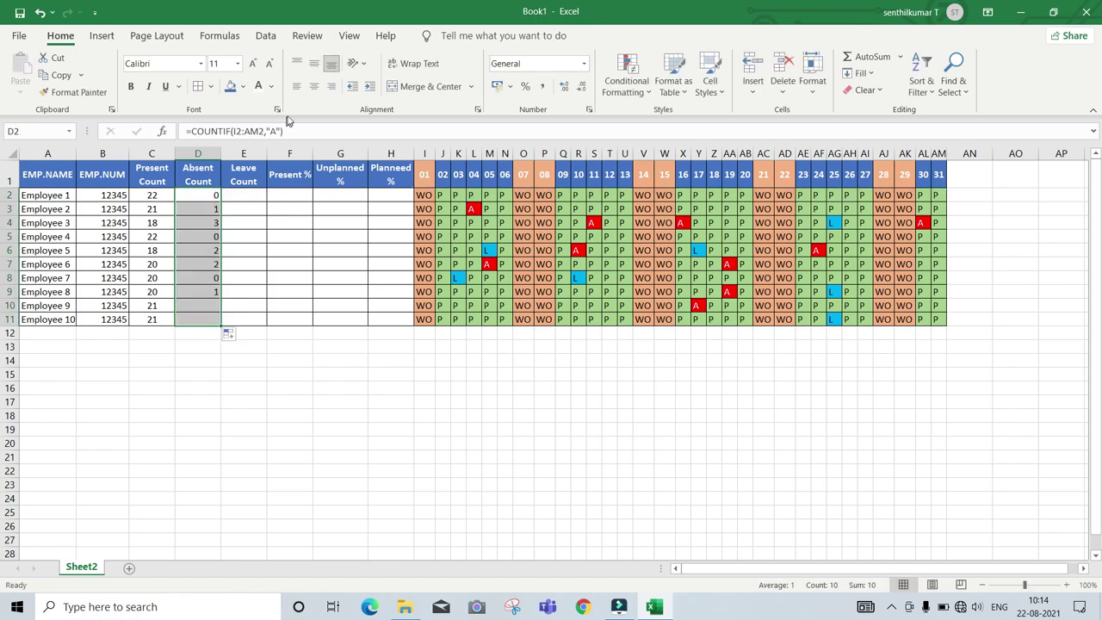
- Start a COUNTIF formula in Employee 1's Leave Count cell E2, with its range beginning at I2
click(246, 197)
text(=)
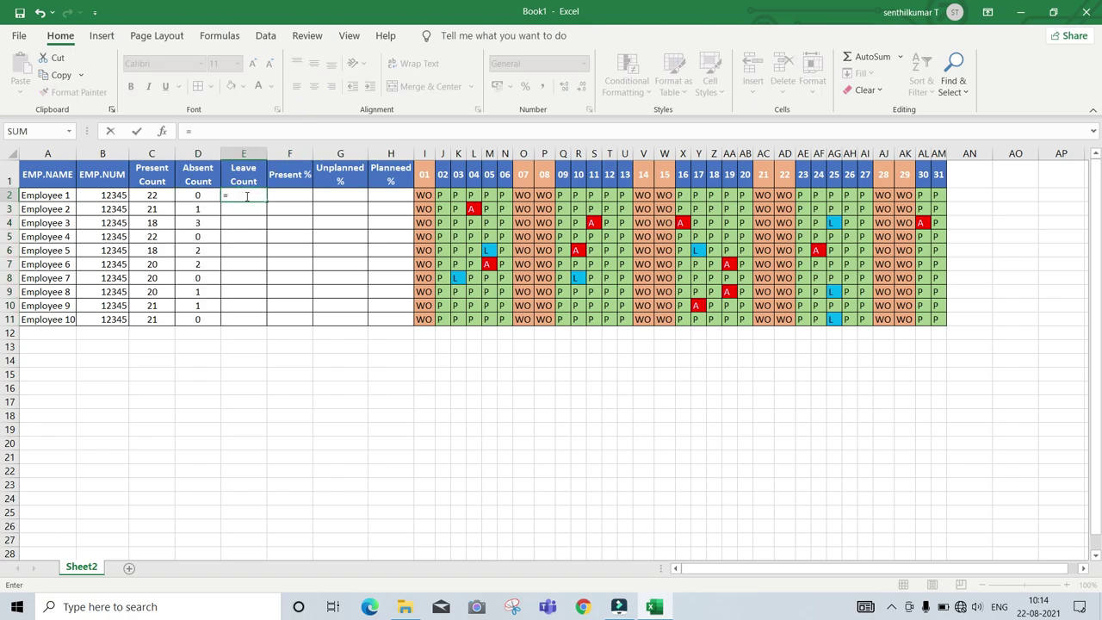
text(COUN)
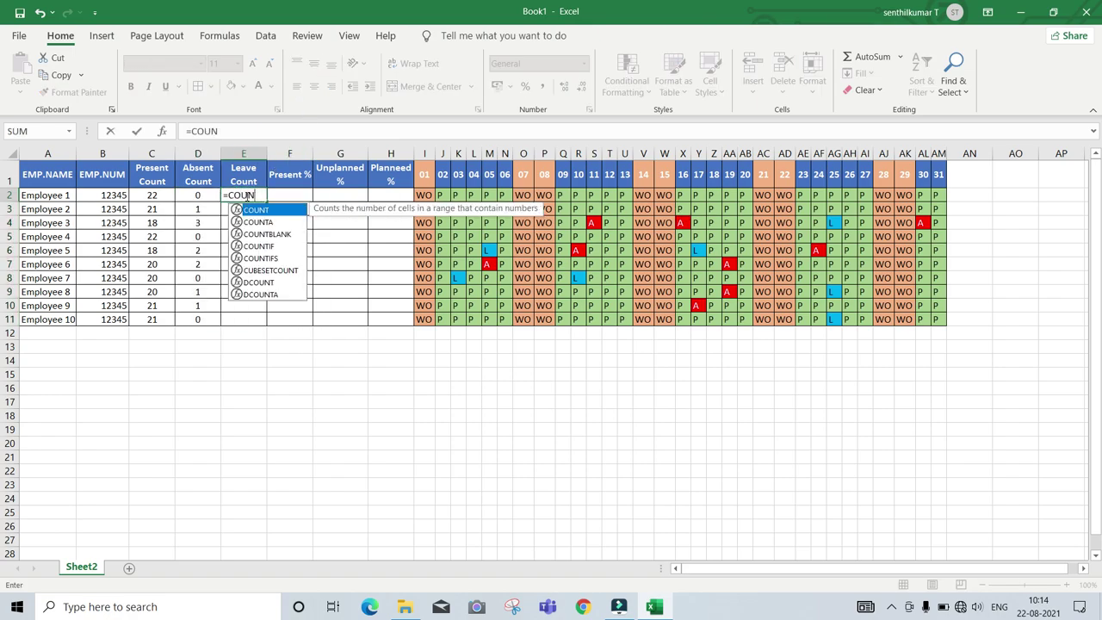
text(TIF()
key(Right)
key(Right)
key(Right)
key(Right)
key(Right)
key(Right)
key(Right)
key(Left)
key(Left)
key(Left)
- Extend the Leave Count formula's range across Employee 1's attendance row to cover I2:AM2
key(shift+Right)
key(shift+Right)
key(shift+Right)
key(shift+Right)
key(shift+Right)
key(shift+Right)
key(shift+Right)
key(shift+Right)
key(shift+Right)
key(shift+Right)
key(shift+Right)
key(shift+Right)
key(shift+Right)
key(shift+Right)
key(shift+Right)
key(shift+Right)
key(shift+Right)
key(shift+Right)
key(shift+Right)
key(shift+Right)
key(shift+Right)
text(,)
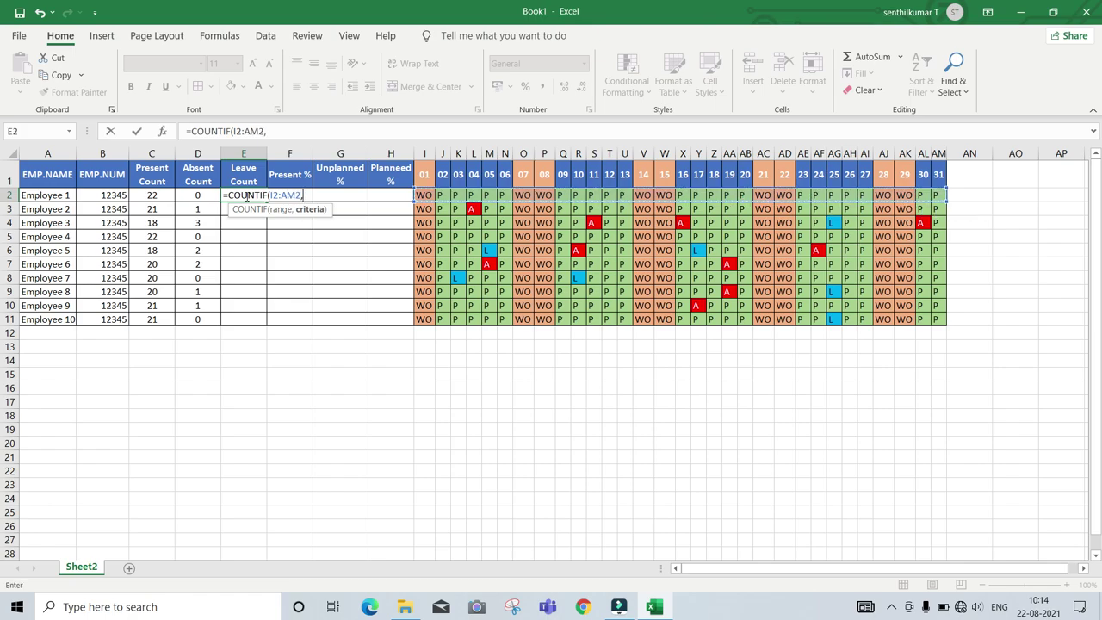
- Finish the Leave Count formula with the criterion "L" and fill it down to E11
text(L)
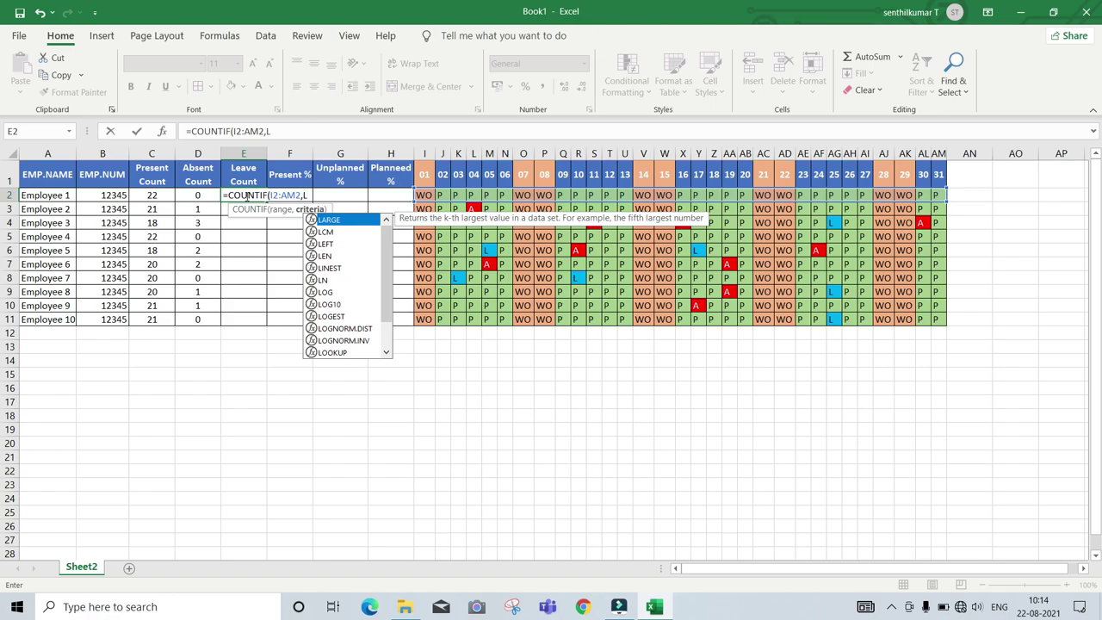
key(BackSpace)
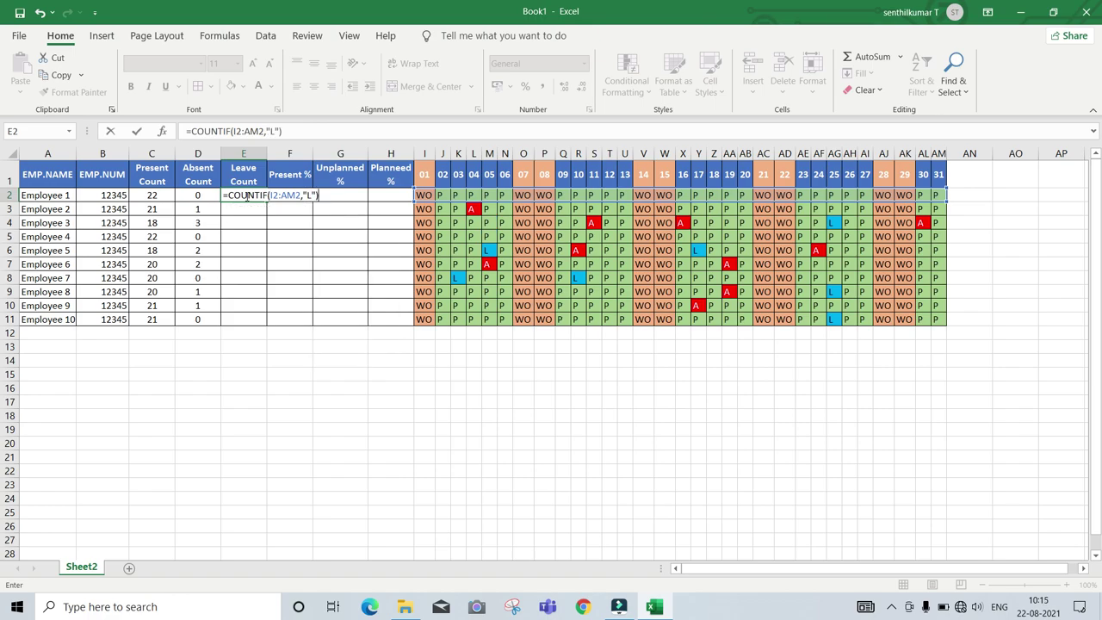
text())
key(Return)
click(245, 197)
drag(266, 201, 243, 324)
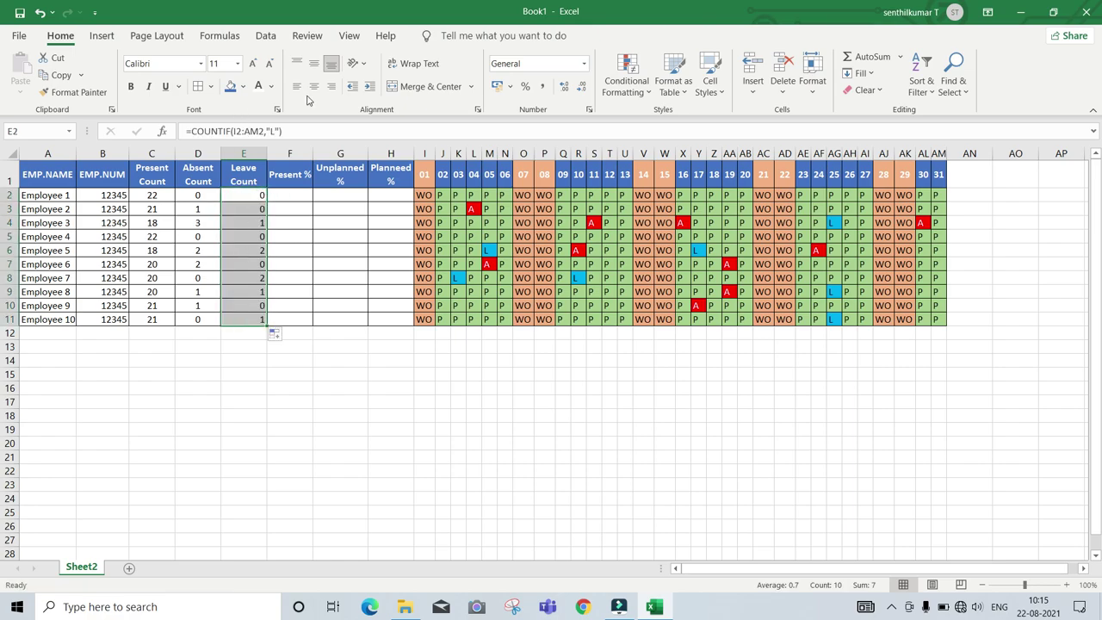
- Start Employee 1's Present % formula in F2 as a division with Present Count C2 as the numerator
click(273, 196)
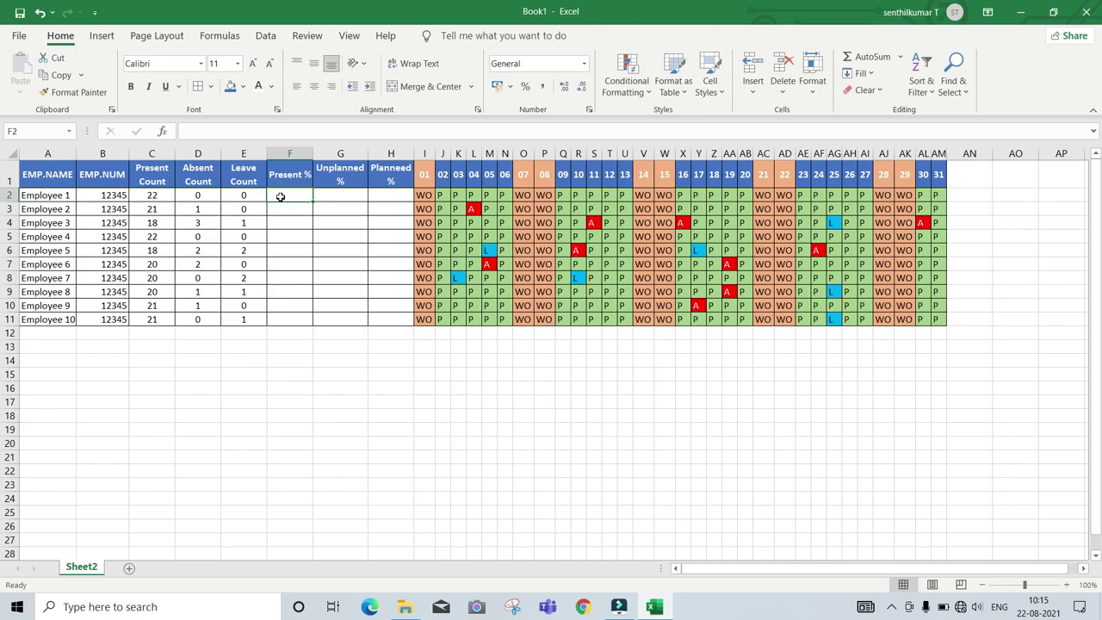
text(=)
key(Left)
key(Left)
key(Left)
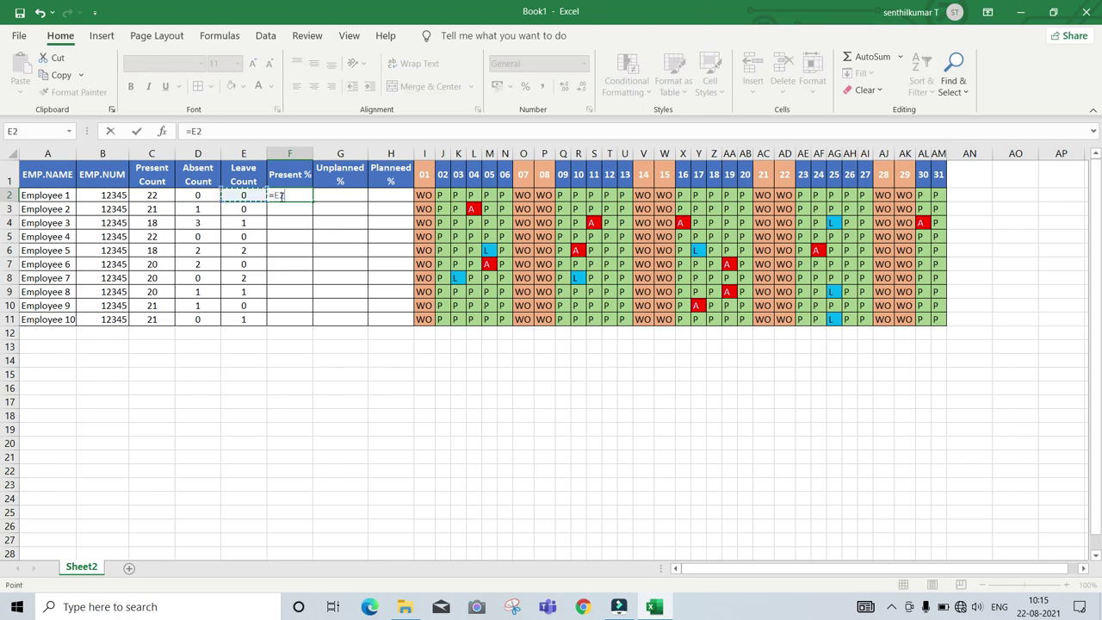
text(/)
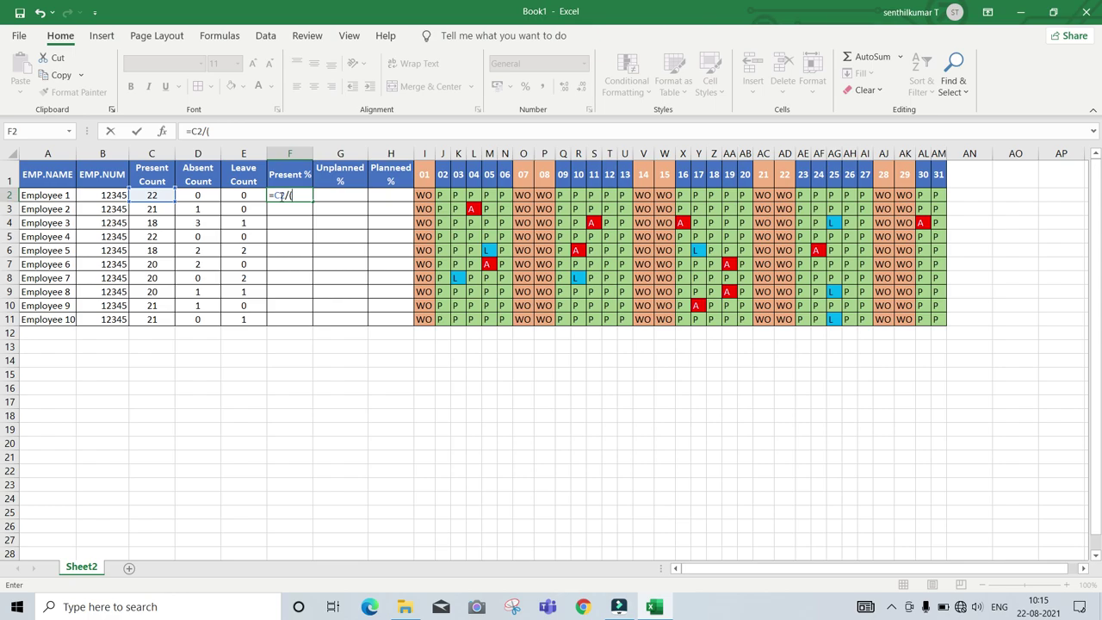
- Complete the Present % formula in F2 with the divisor (C2+D2+E2)
text(()
key(Left)
key(Left)
key(Left)
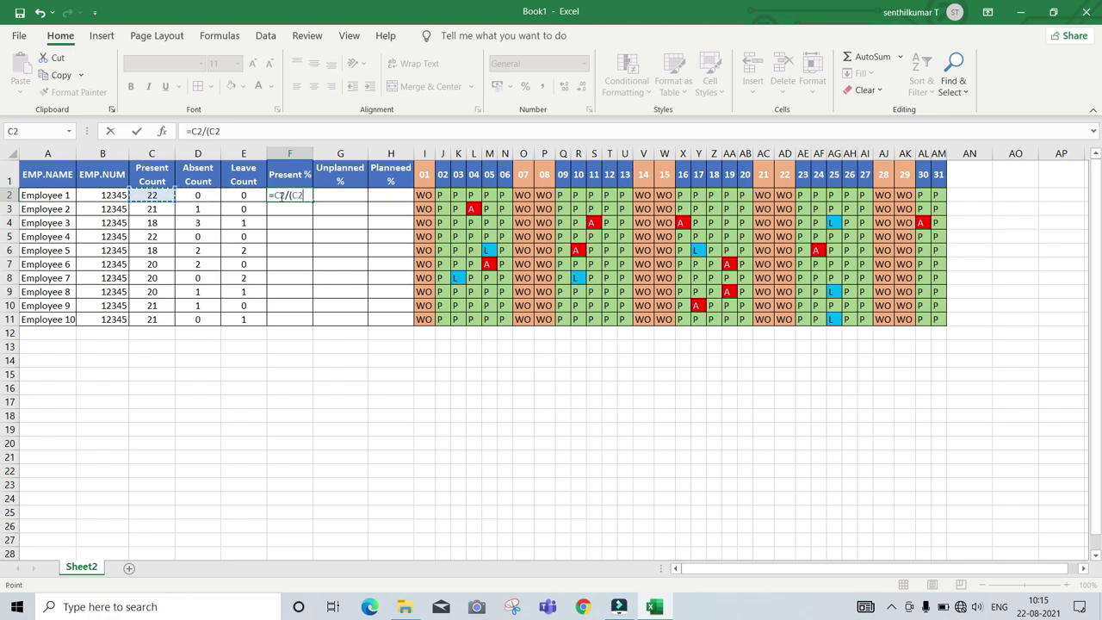
text(+)
key(Left)
key(Left)
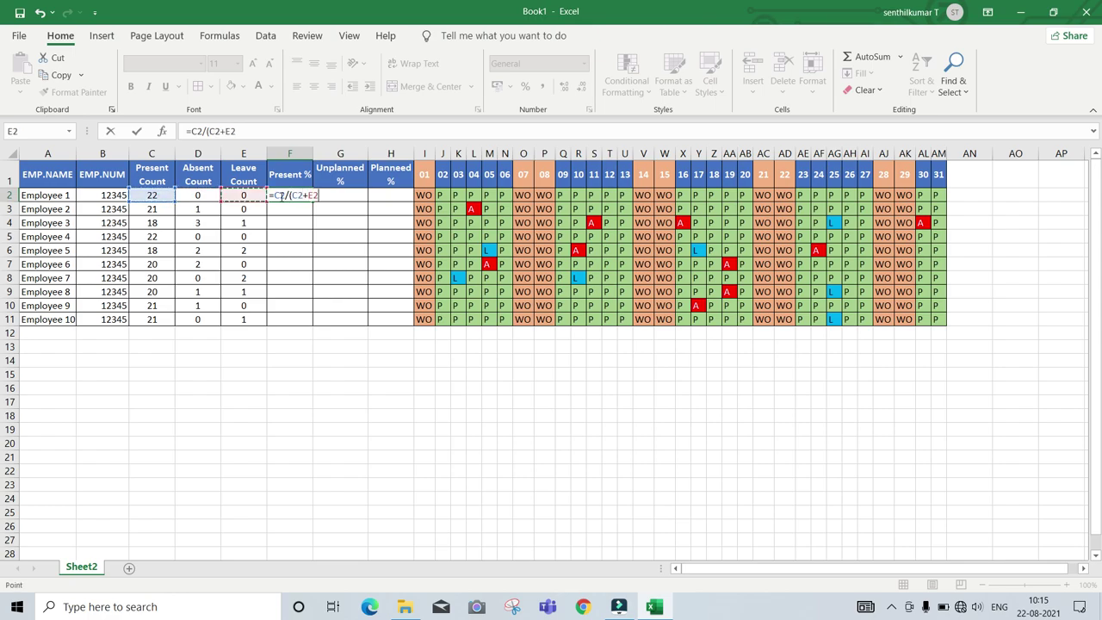
text(+)
key(Left)
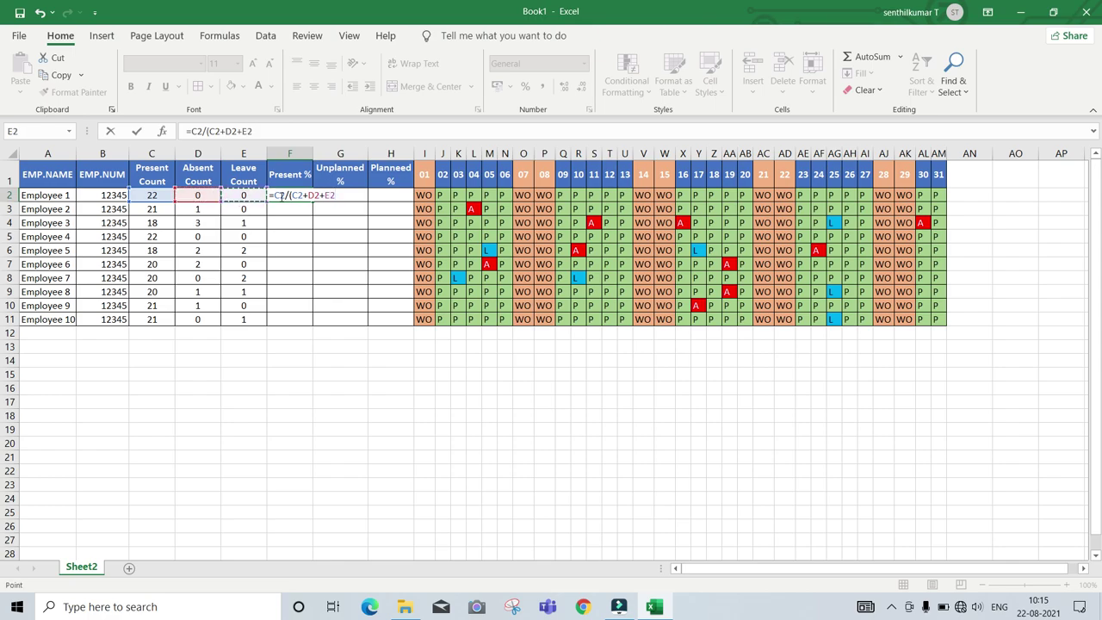
key(ctrl+Return)
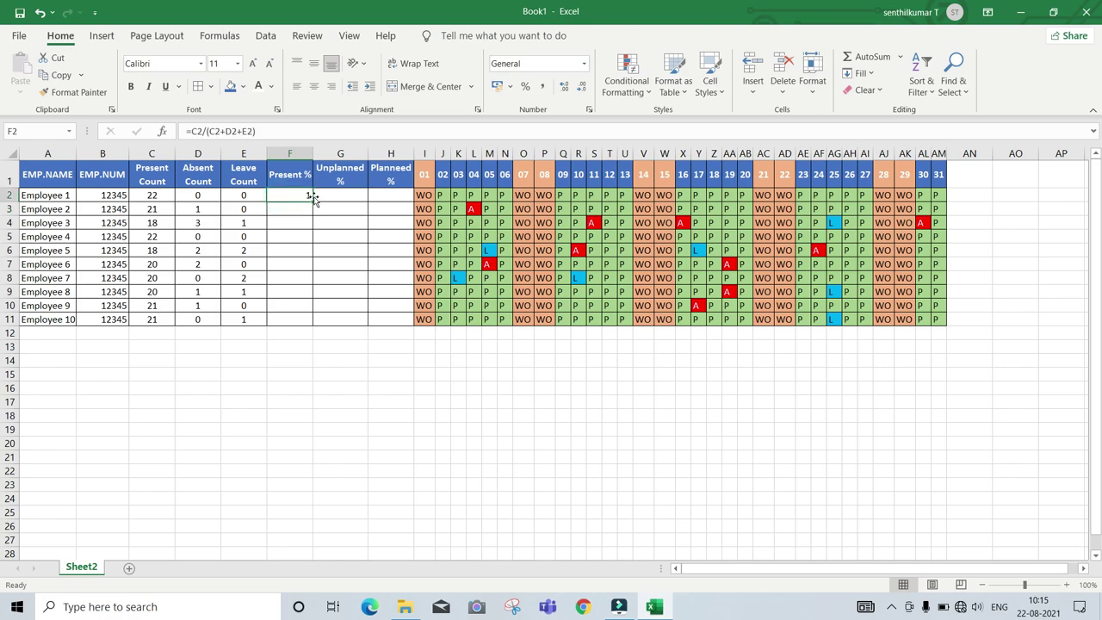
- Fill the Present % formula down to F11 and format F2:F11 as centred percentages
double_click(313, 199)
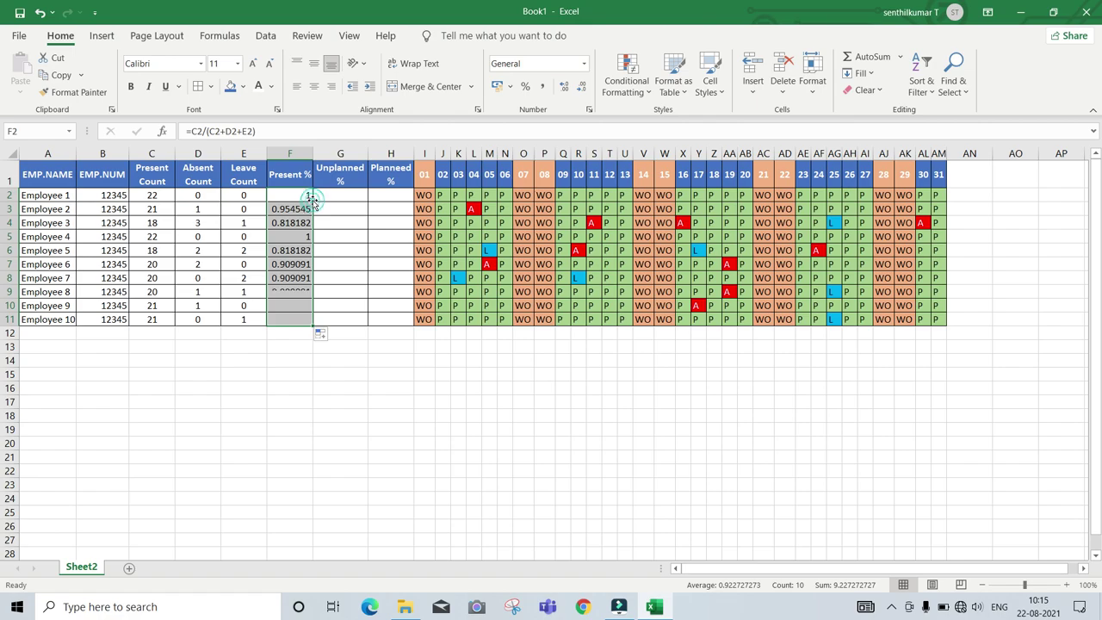
right_click(525, 91)
click(525, 88)
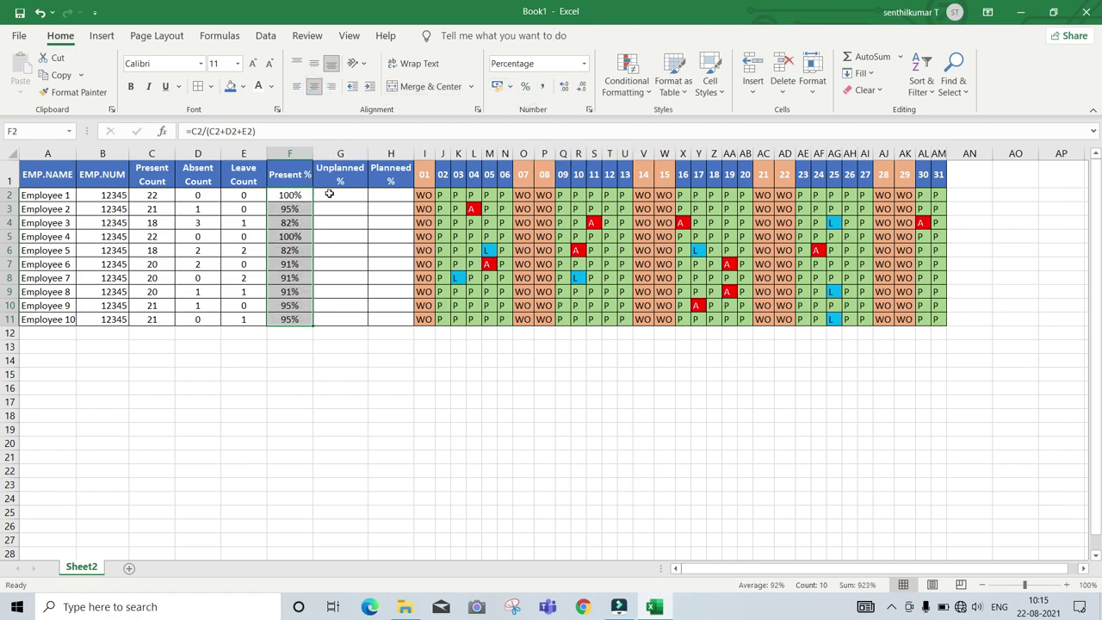
click(329, 194)
text(=)
key(Left)
key(Left)
key(Left)
text(/)
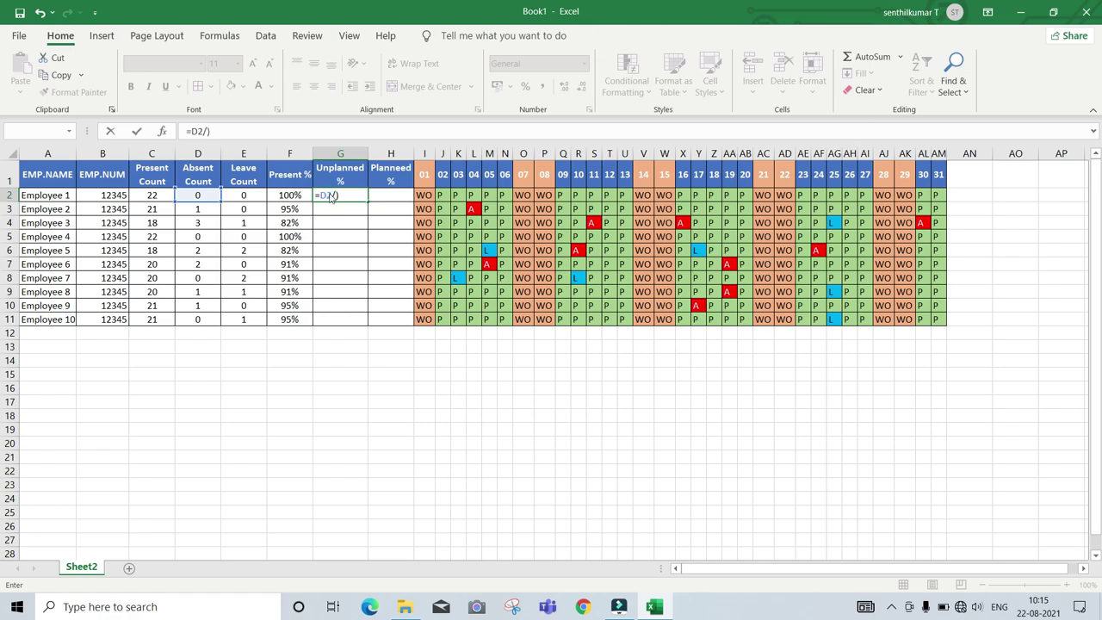
key(Return)
key(Escape)
key(Escape)
- Start Employee 1's Unplanned % formula in G2 as a division with Absent Count D2 as the numerator
text(=)
key(Left)
key(Left)
key(Left)
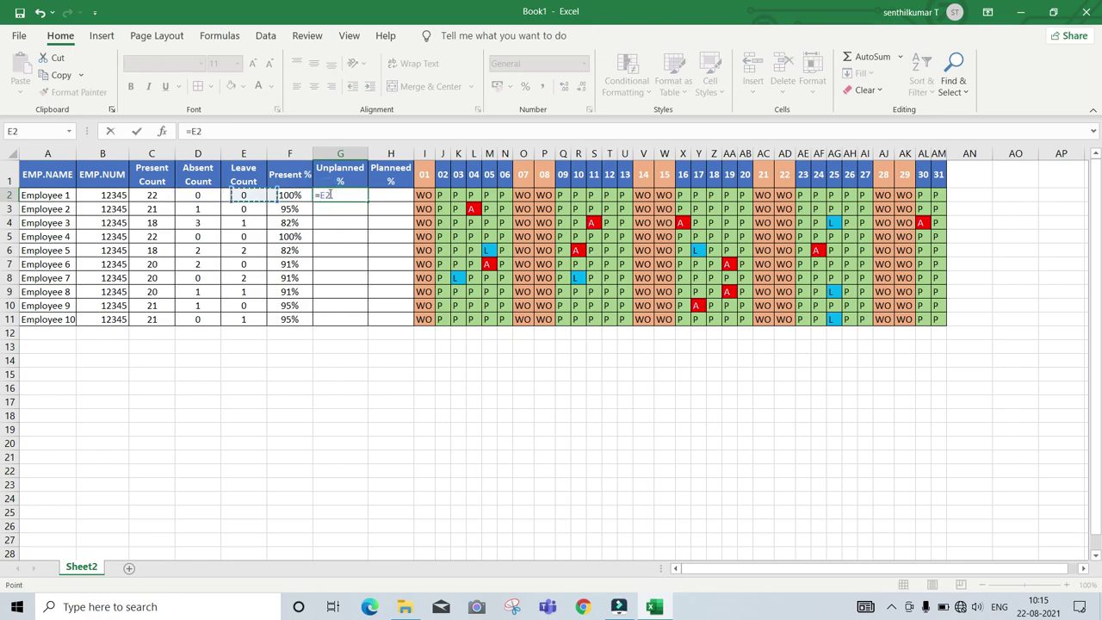
text(/)
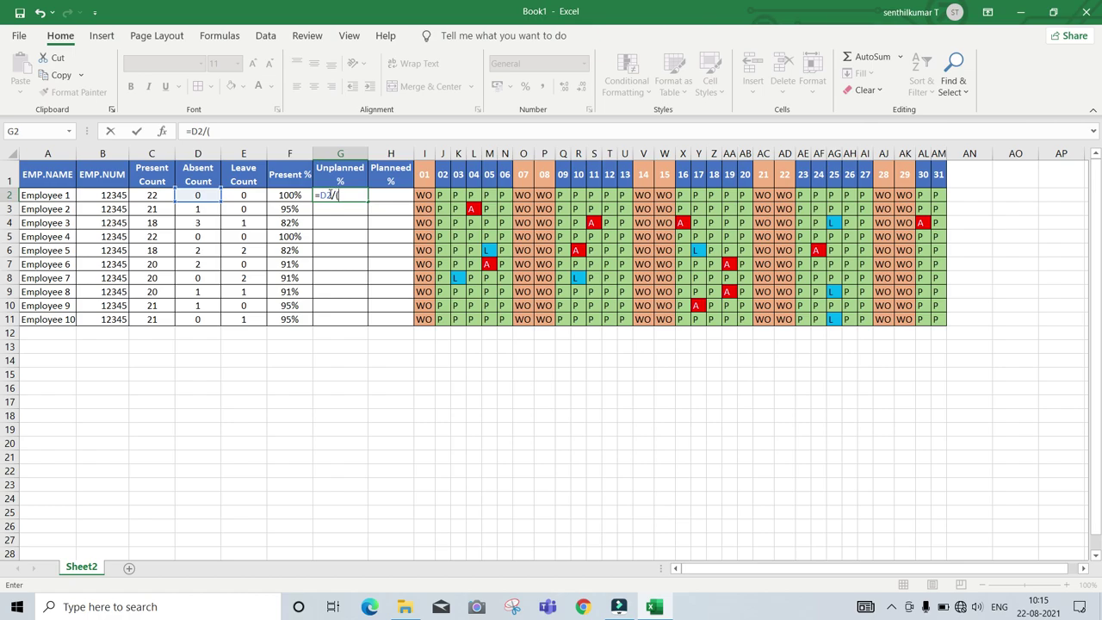
- Complete the Unplanned % formula in G2 with the divisor (C2+D2+E2)
text(()
key(Left)
key(Left)
key(Left)
key(Left)
text(+)
key(Left)
key(Left)
key(Left)
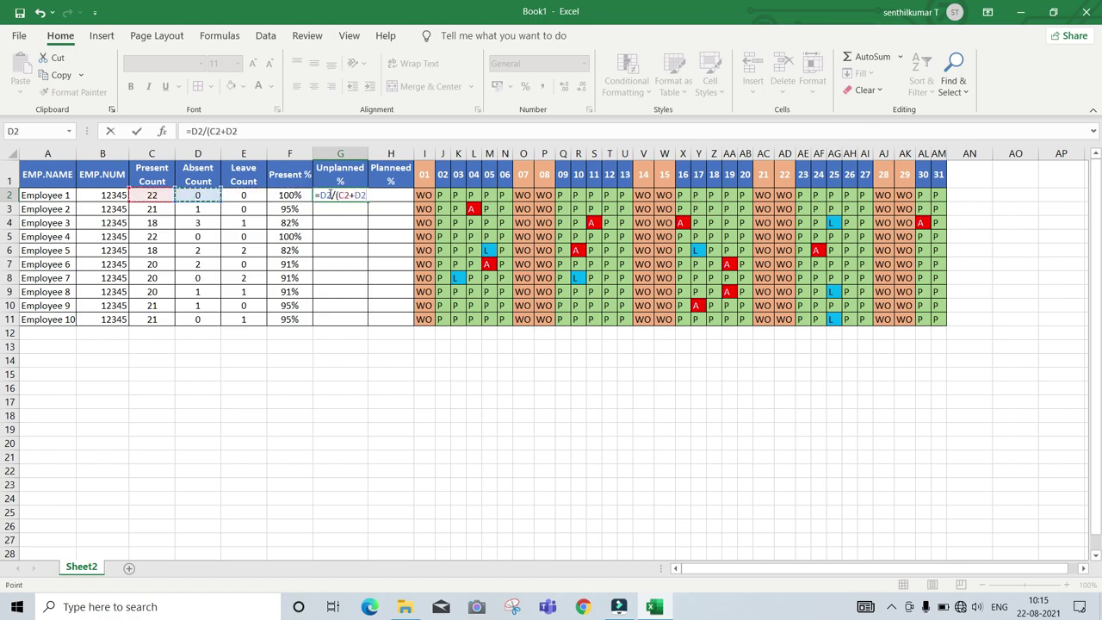
text(+)
key(Left)
key(Left)
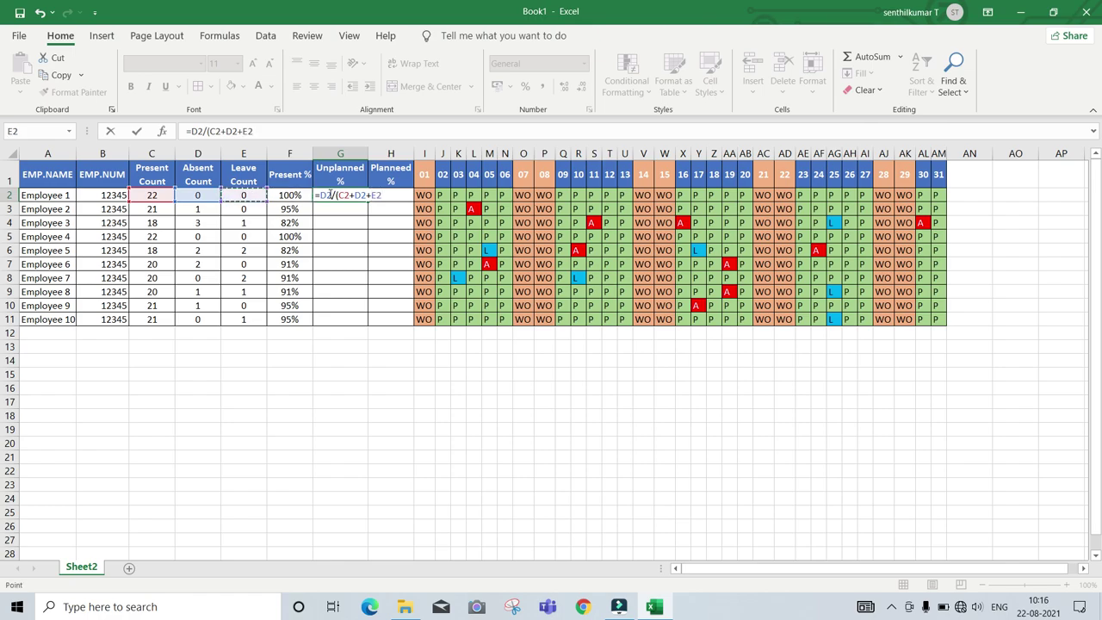
text())
key(Return)
- Fill the Unplanned % formula down to G11 and format G2:G11 as centred percentages
click(336, 195)
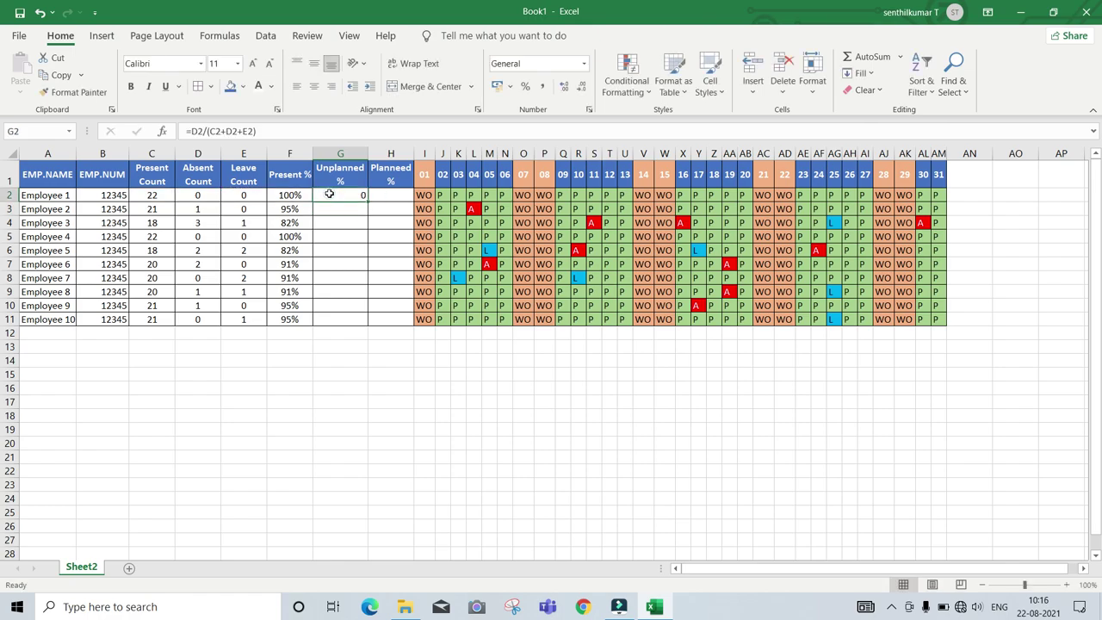
drag(366, 201, 361, 324)
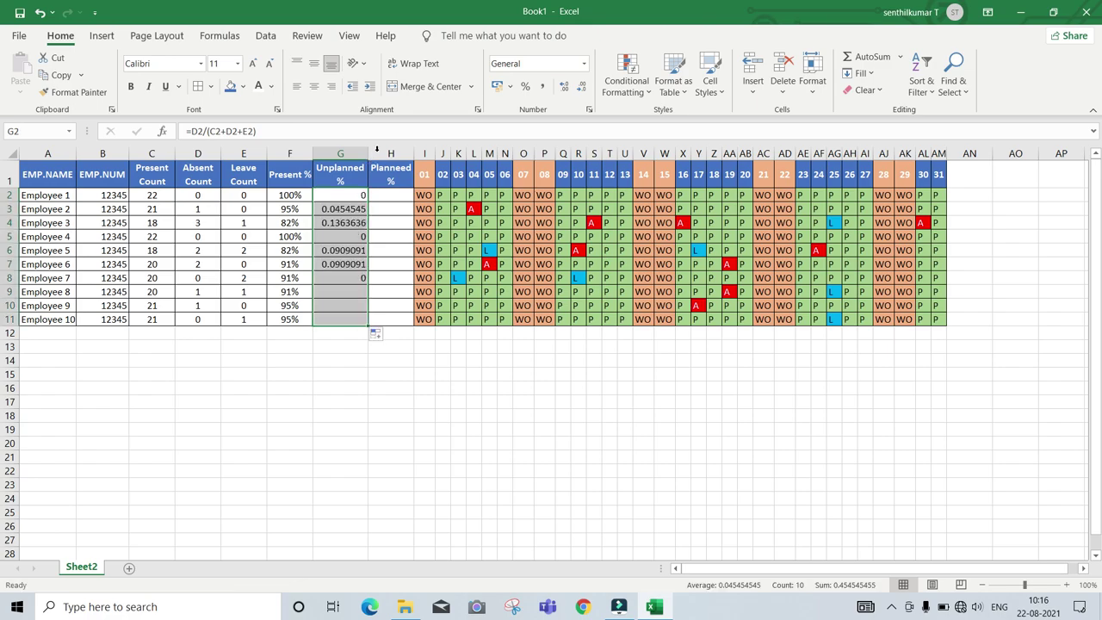
click(525, 86)
click(314, 88)
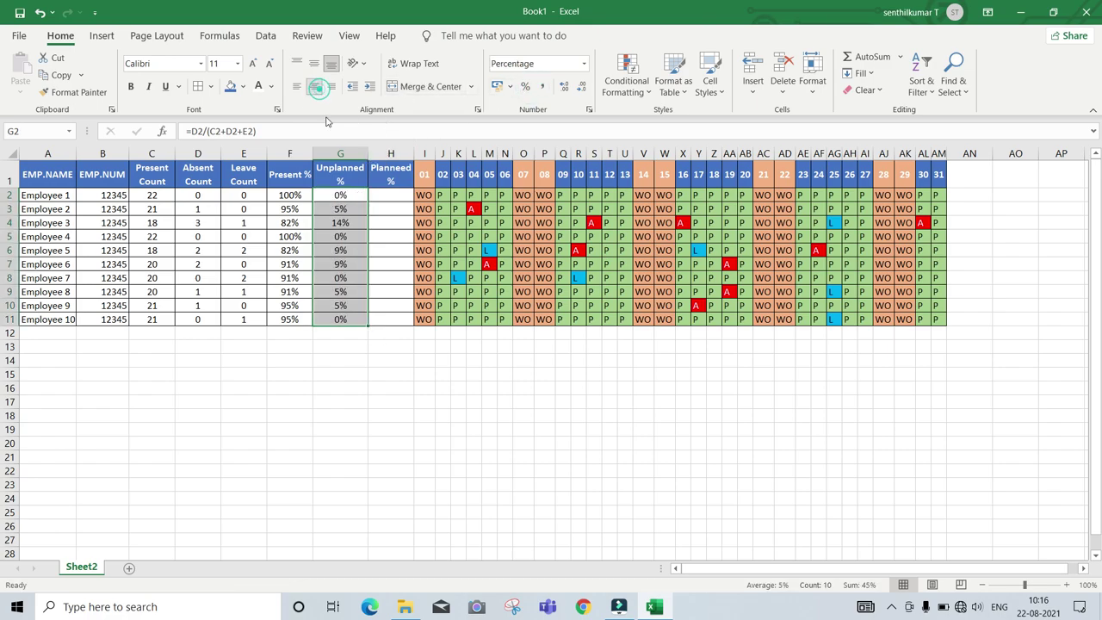
- Start Employee 1's Planneed % formula in H2 as a division with Leave Count E2 as the numerator
click(389, 195)
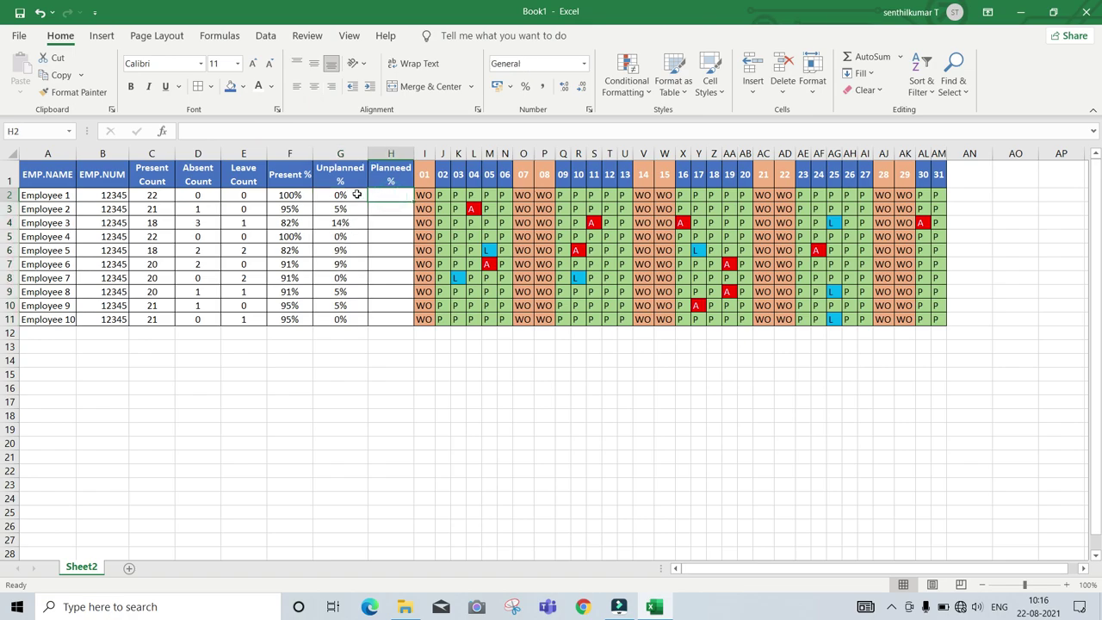
click(357, 195)
key(Right)
text(=)
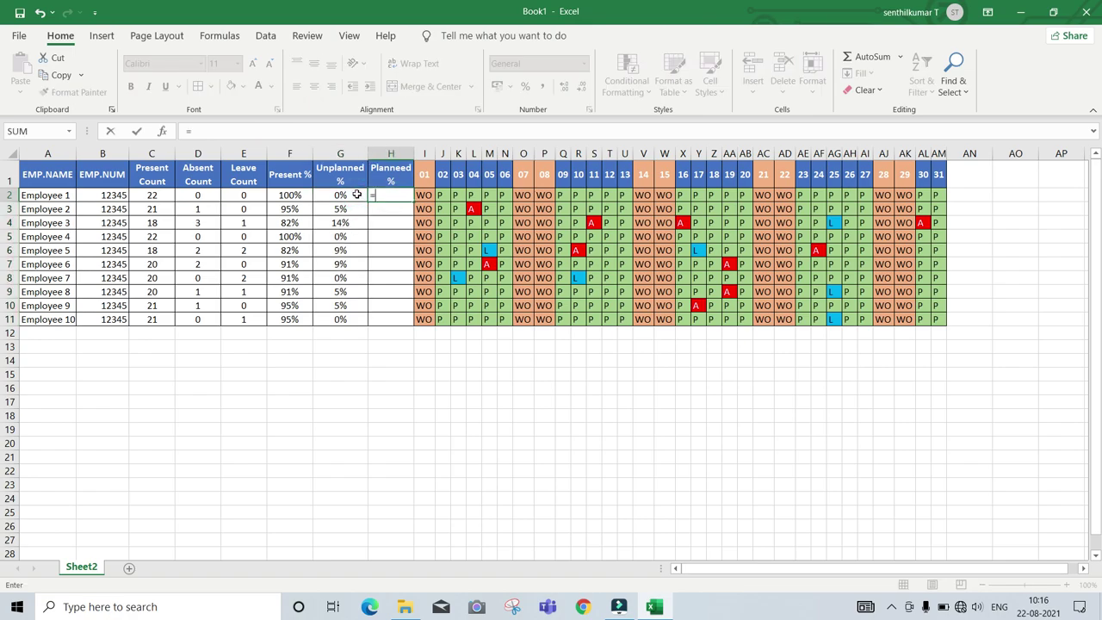
key(Left)
key(Left)
key(Left)
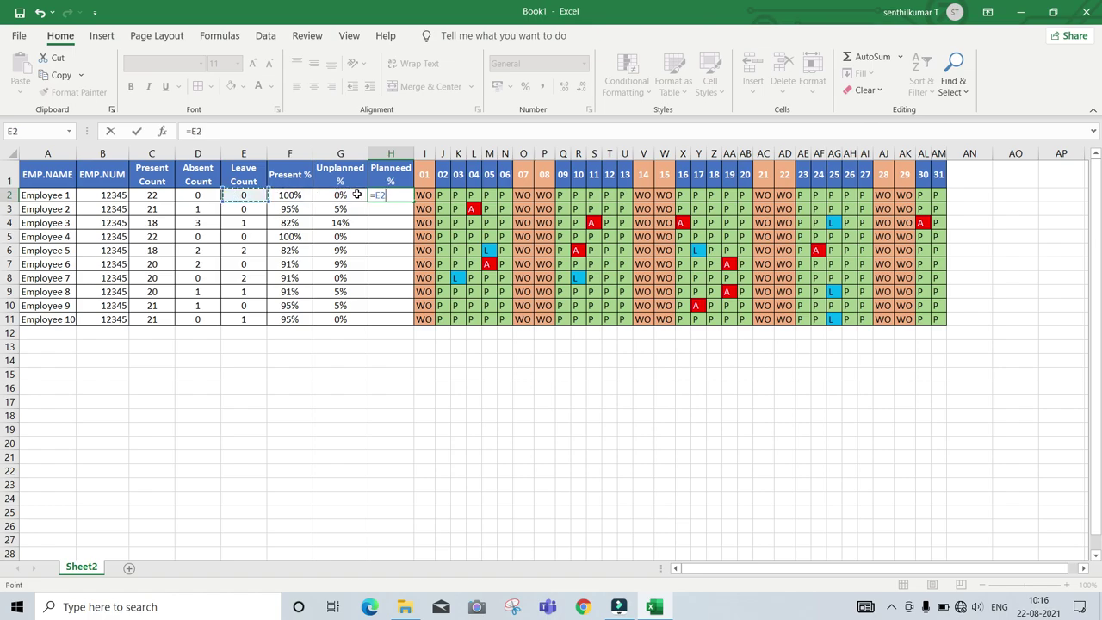
text(/()
- Complete the Planneed % formula in H2 with the divisor (C2+D2+E2)
key(Left)
key(Left)
key(Left)
key(Left)
key(Left)
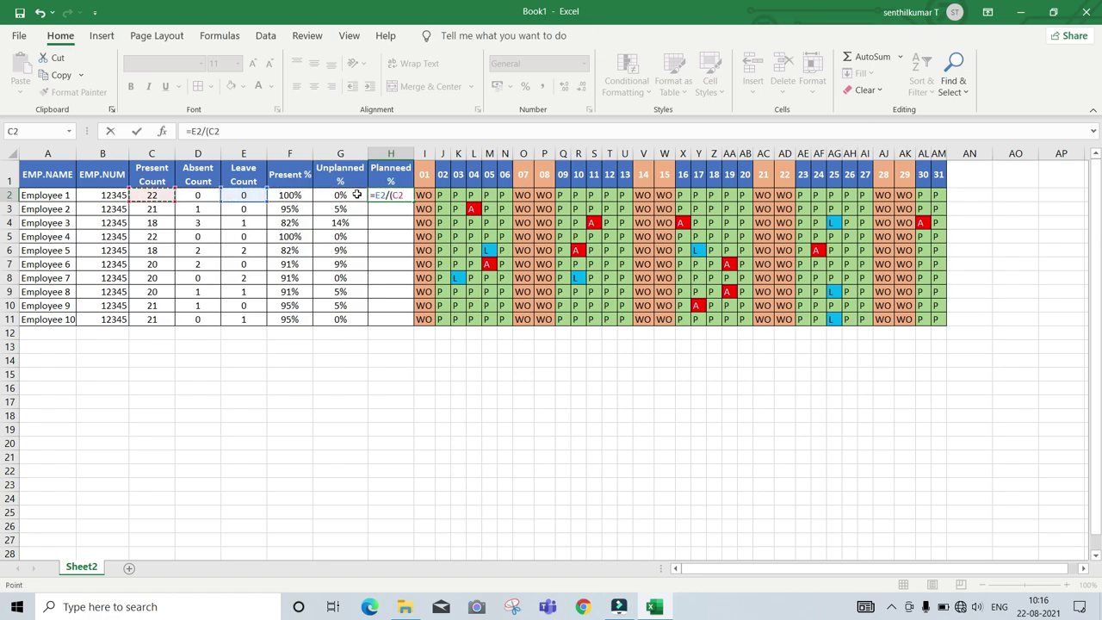
text(+)
key(Left)
key(Left)
key(Left)
key(Left)
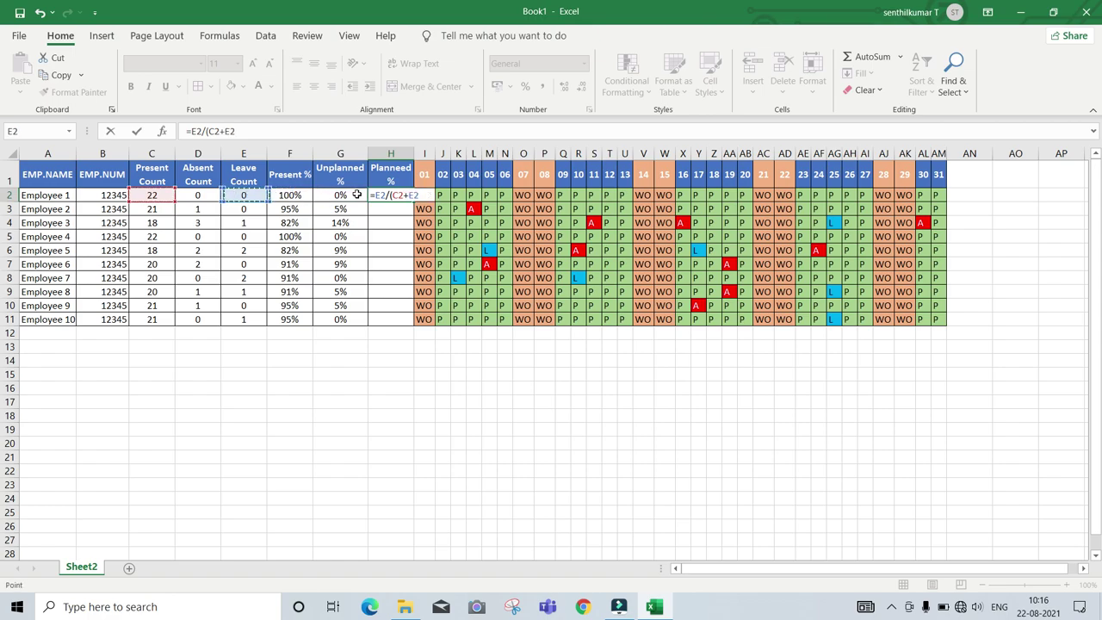
text(+)
key(Left)
key(Left)
key(Left)
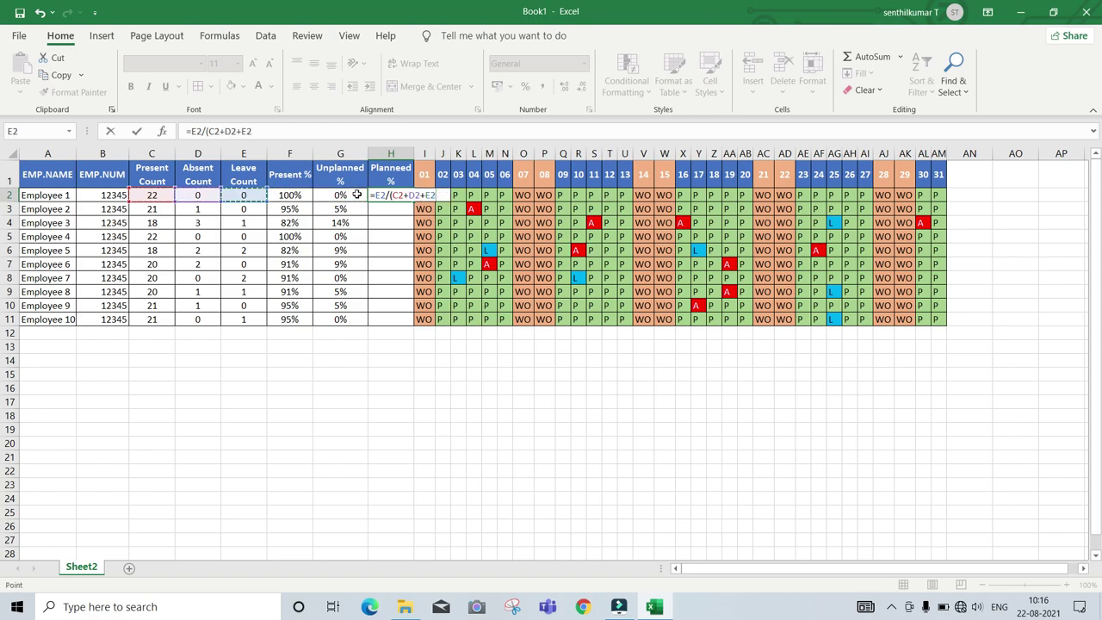
key(Return)
key(n)
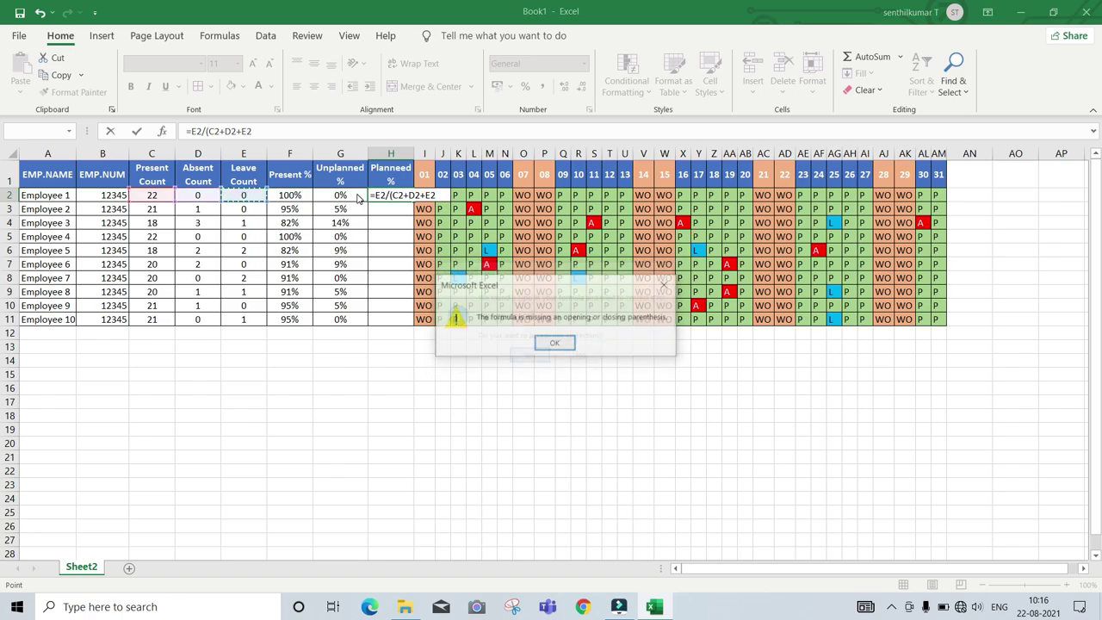
key(Return)
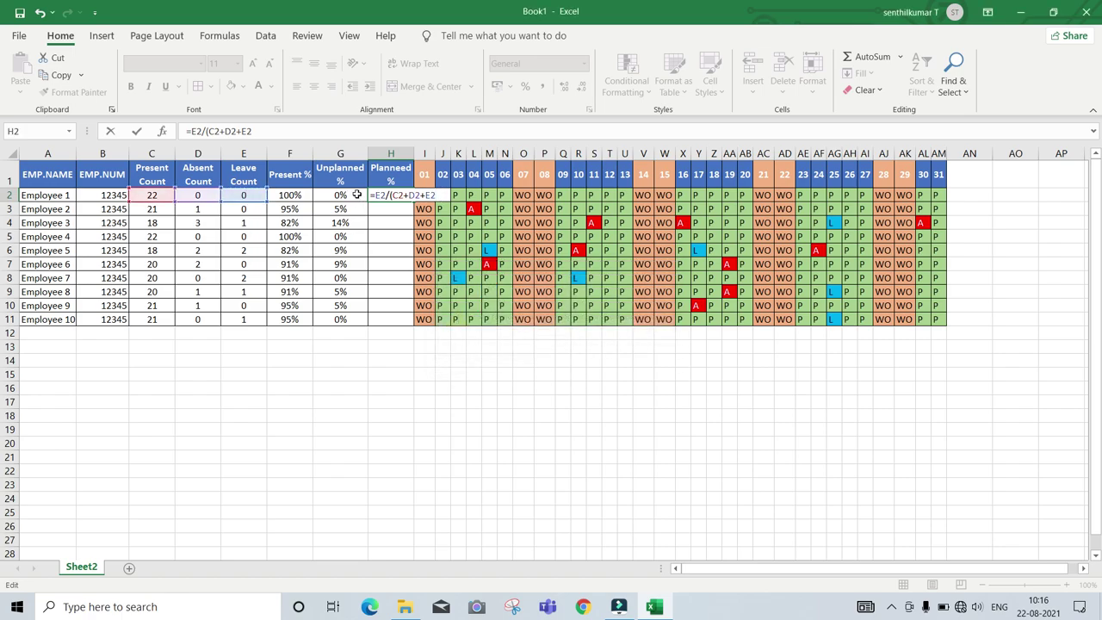
text())
key(Return)
- Fill the Planneed % formula down to H11 and format H2:H11 as centred percentages
click(388, 195)
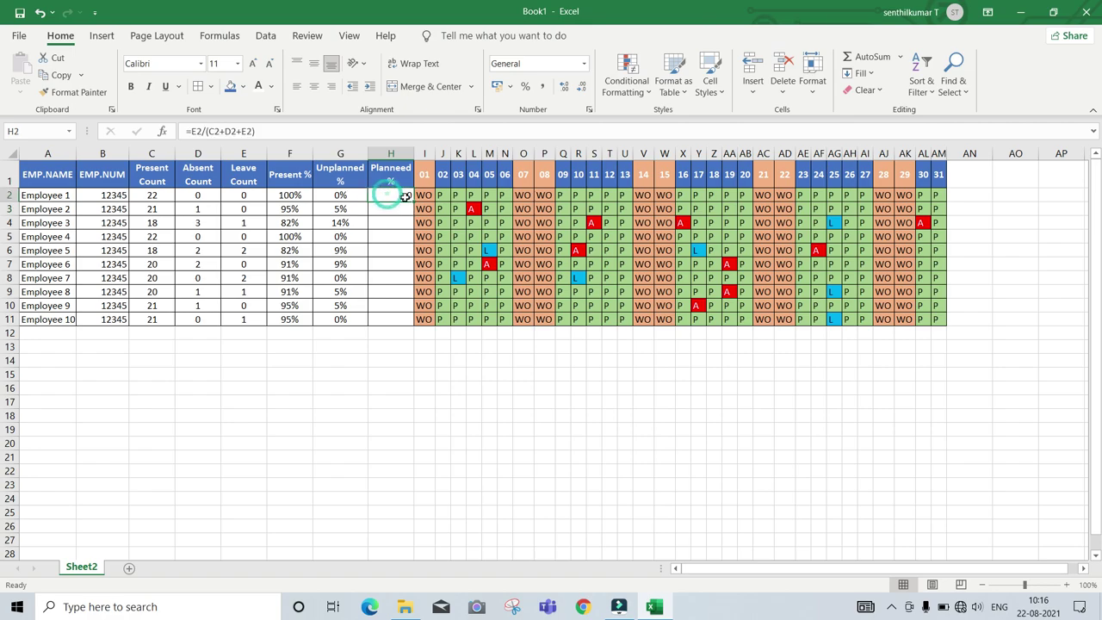
drag(412, 202, 388, 324)
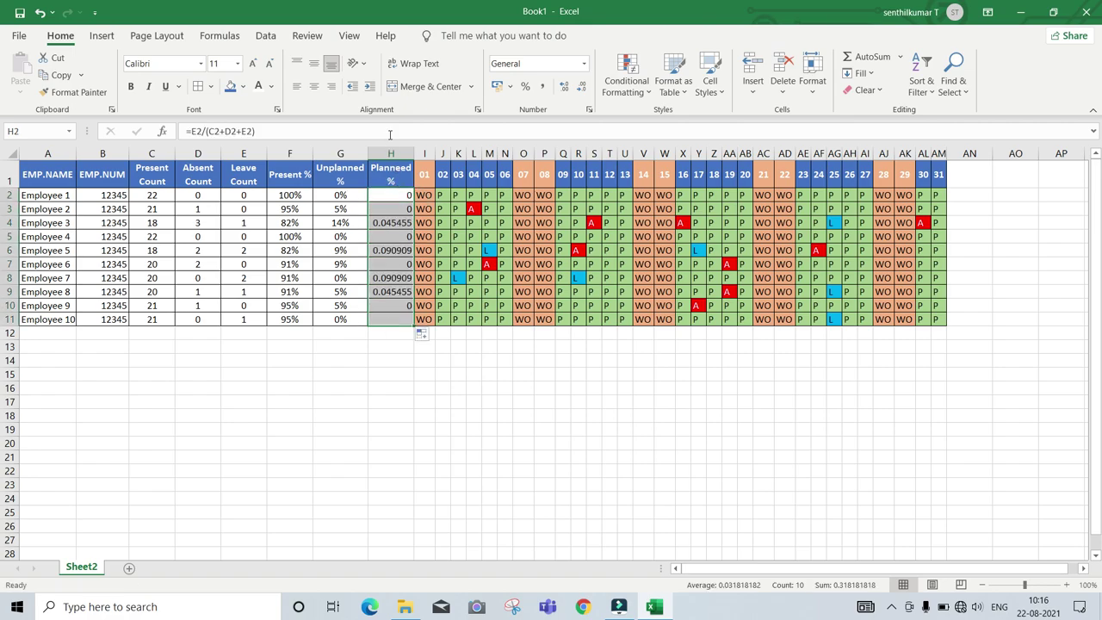
click(315, 86)
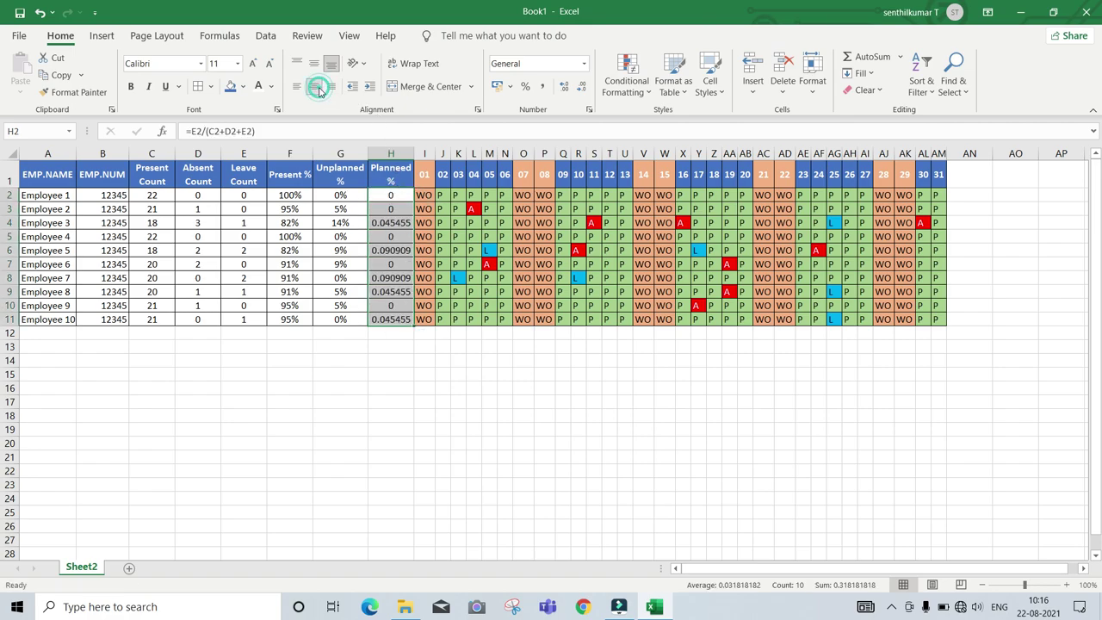
click(526, 87)
- Change Employee 1's attendance code for day 04 to L
right_click(473, 197)
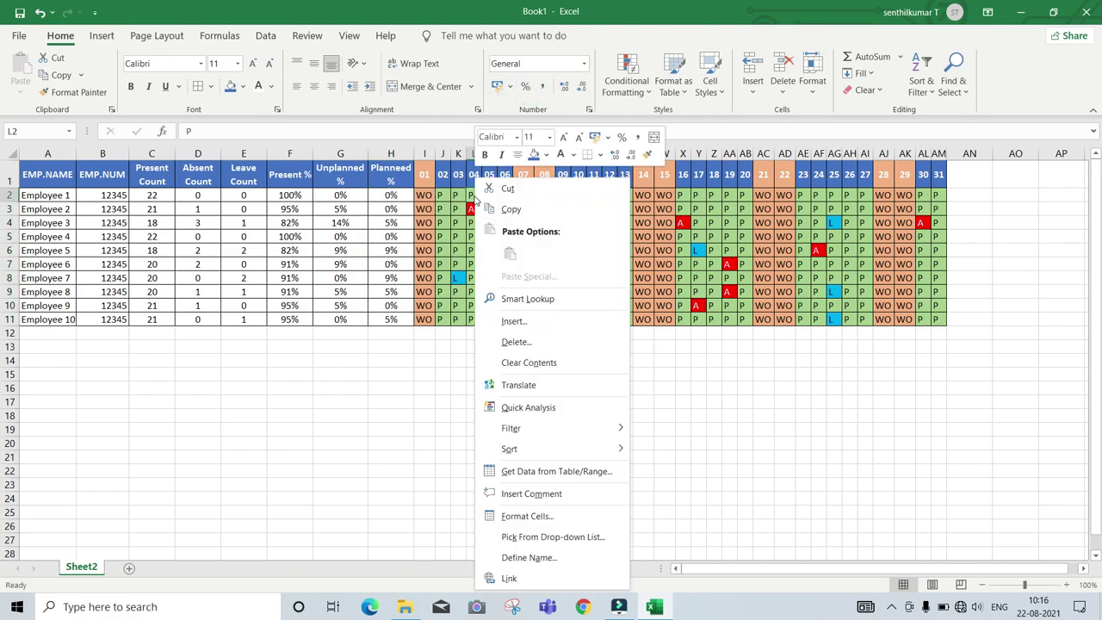
click(474, 196)
text(L)
key(Return)
- Change Employee 2's attendance code for day 11 to L
key(Right)
key(Right)
key(Right)
key(Right)
key(Right)
key(Right)
key(Right)
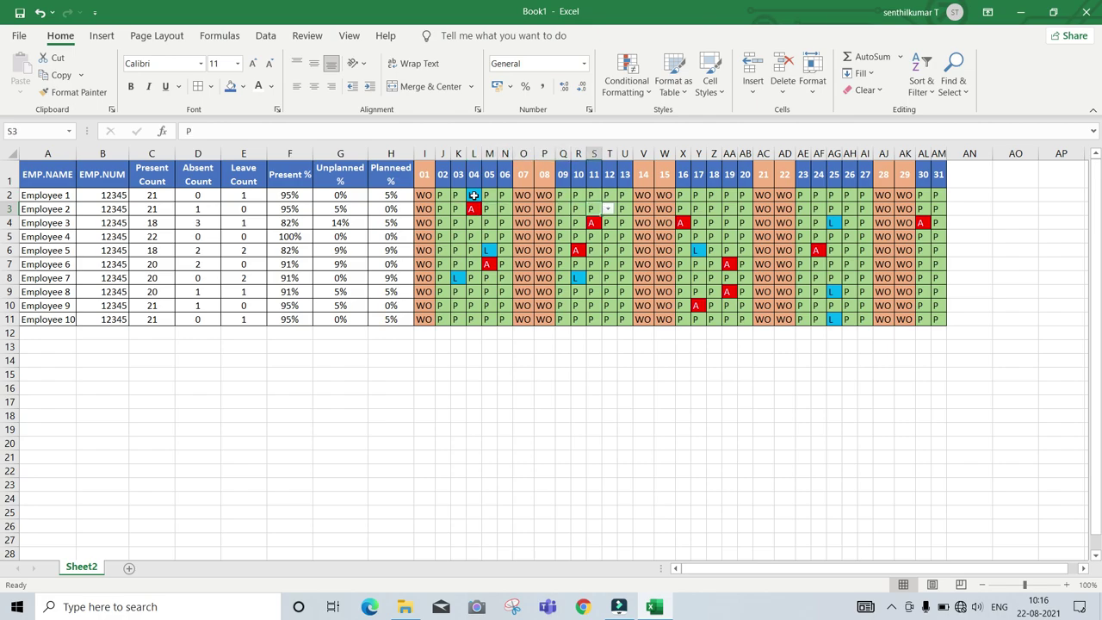
text(L)
key(Return)
- Change Employee 3's attendance code for day 18 to A
key(Right)
key(Right)
key(Right)
key(Right)
key(Right)
key(Right)
key(Right)
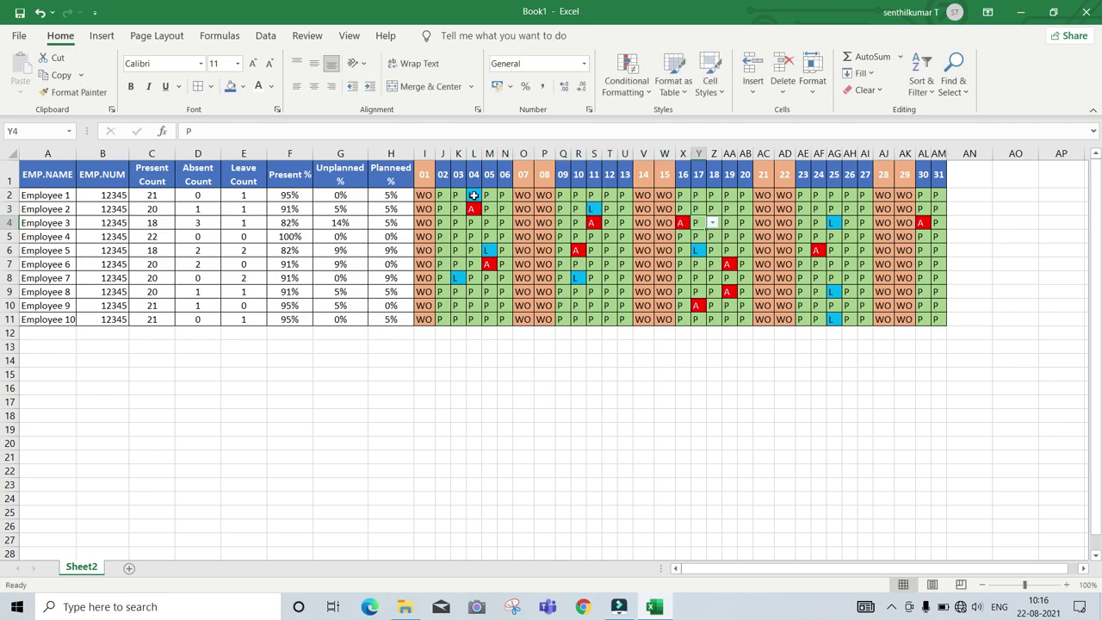
text(A)
key(Return)
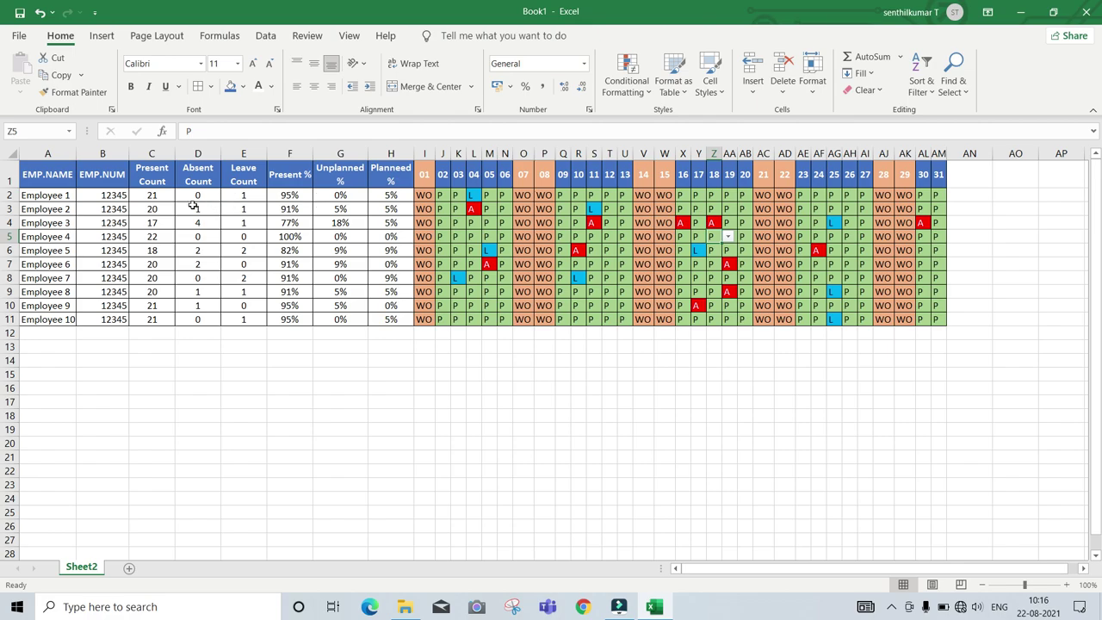
- Apply green gradient-fill data bars to the Present Count cells C2:C11
click(289, 248)
drag(164, 191, 154, 320)
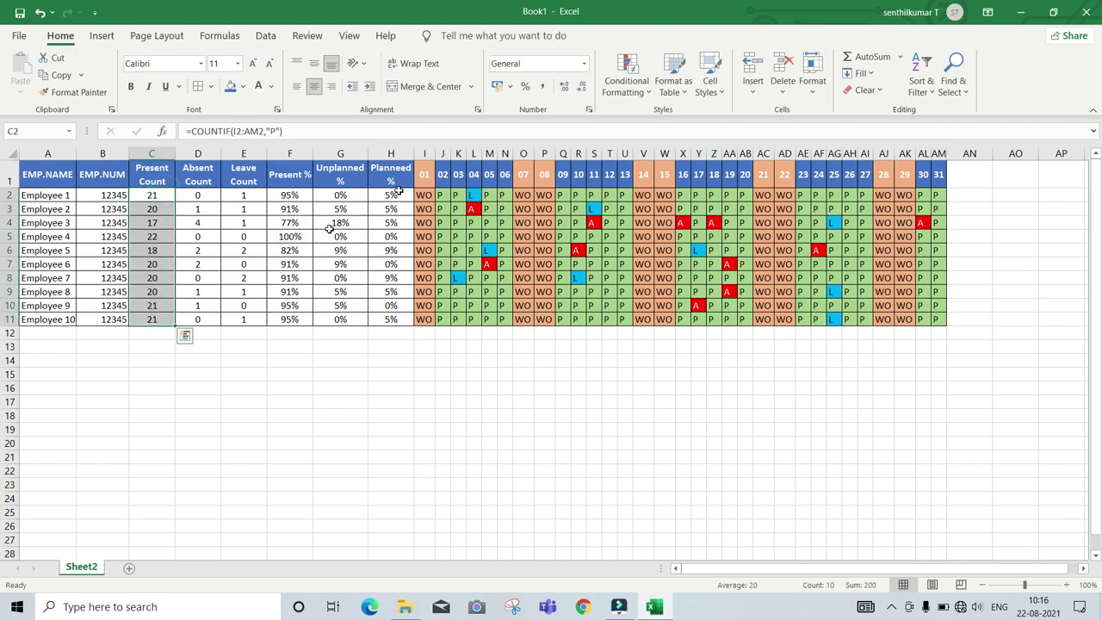
click(627, 77)
mouse_move(689, 195)
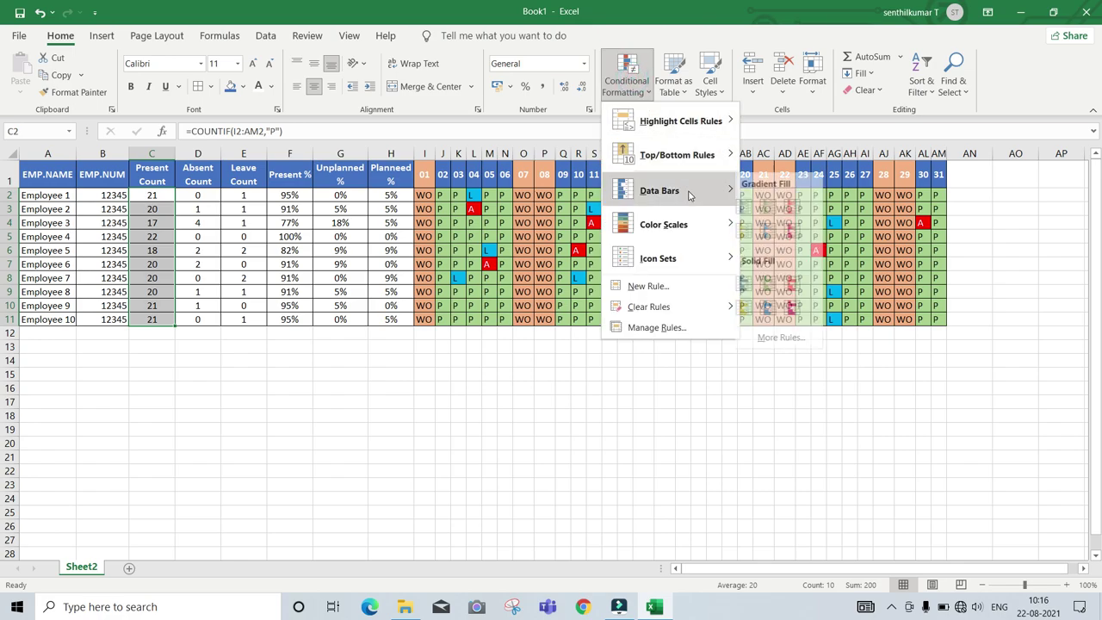
click(776, 206)
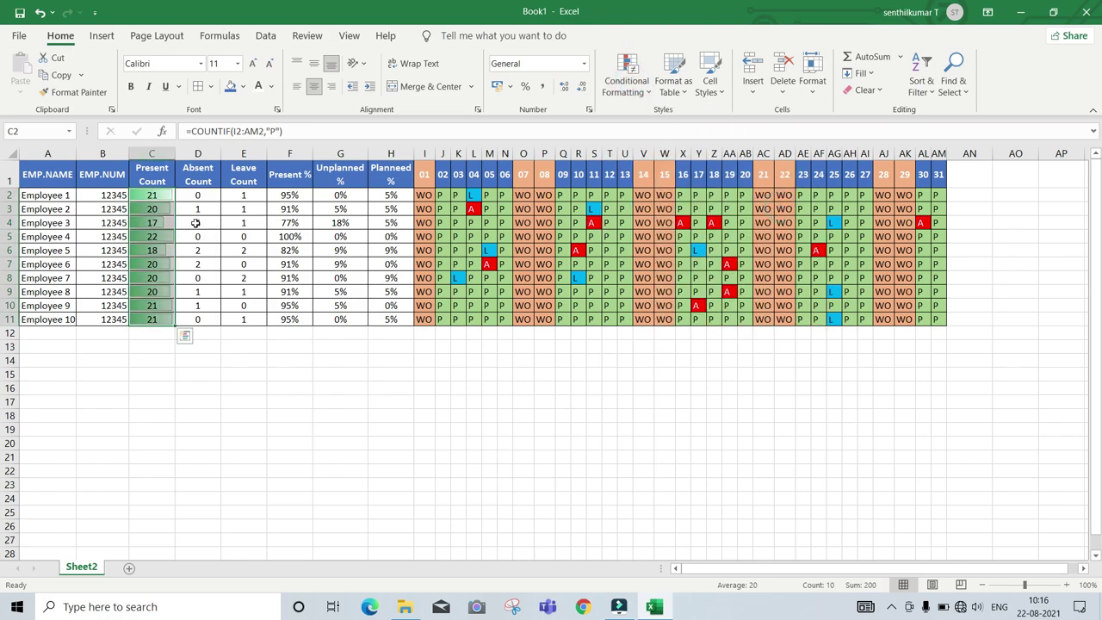
- Apply red gradient-fill data bars to the Absent Count cells D2:D11
drag(209, 202, 197, 316)
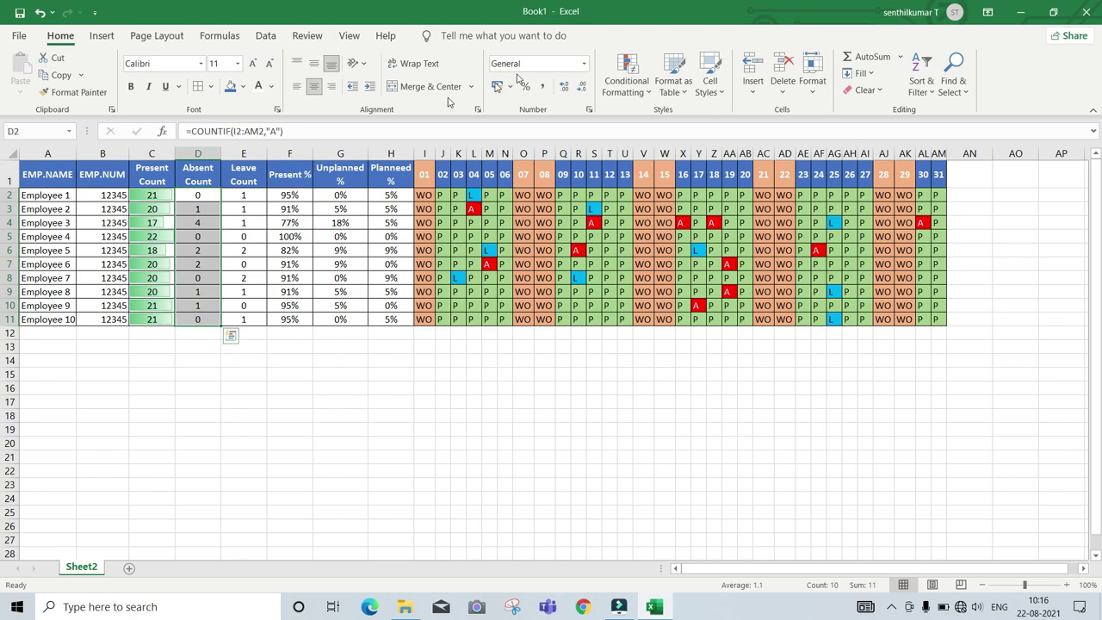
click(625, 79)
mouse_move(691, 190)
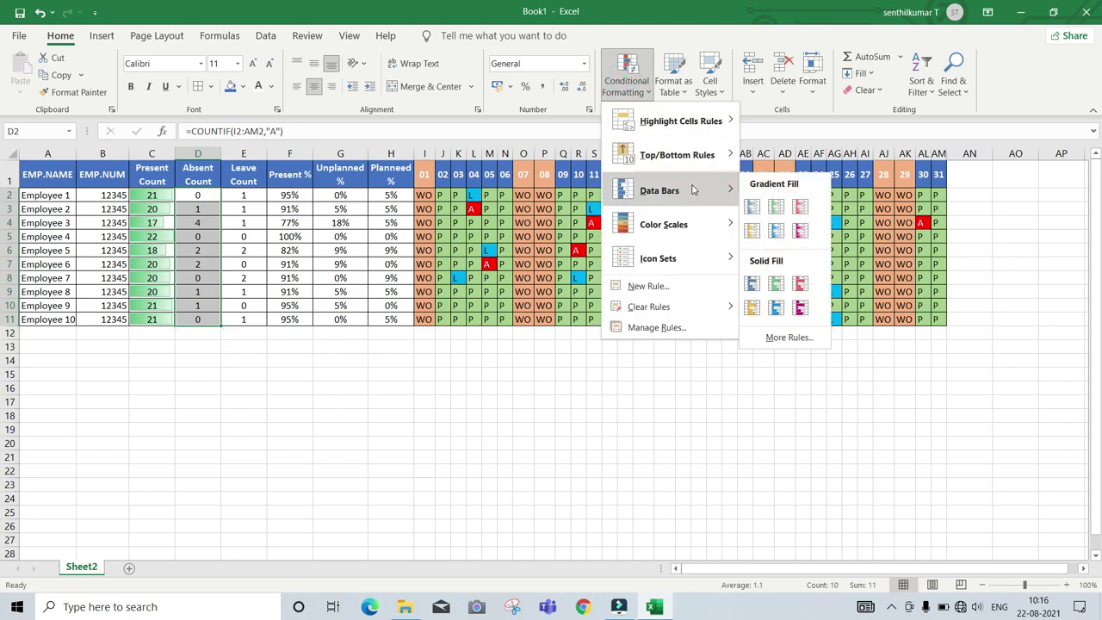
click(798, 209)
- Apply light blue gradient-fill data bars to the Leave Count cells E2:E11
drag(252, 201, 241, 318)
click(622, 69)
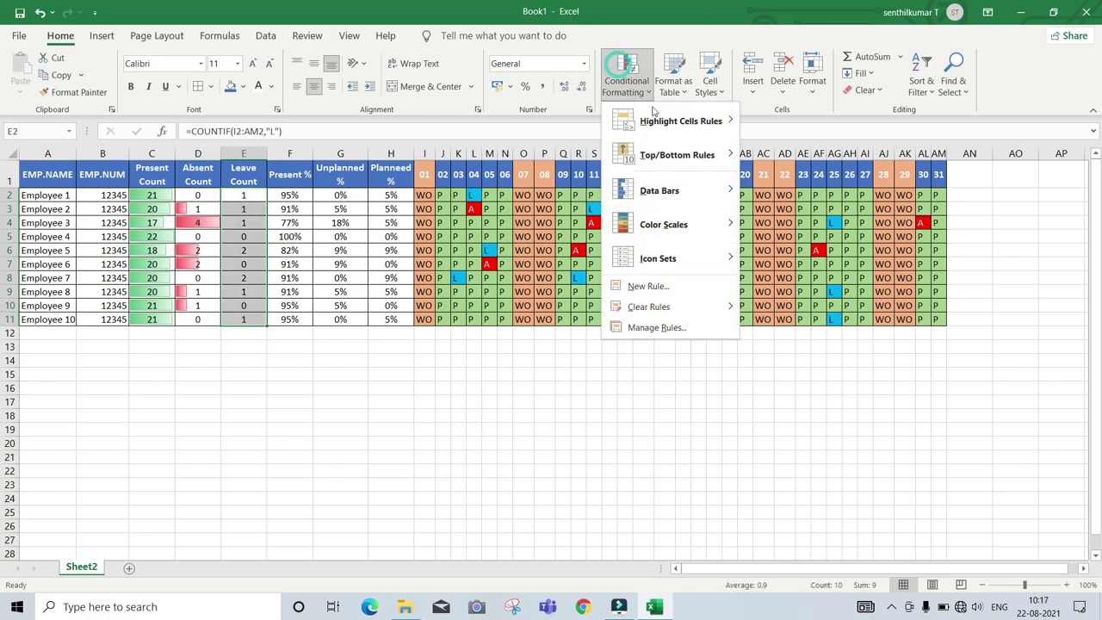
mouse_move(683, 189)
click(777, 231)
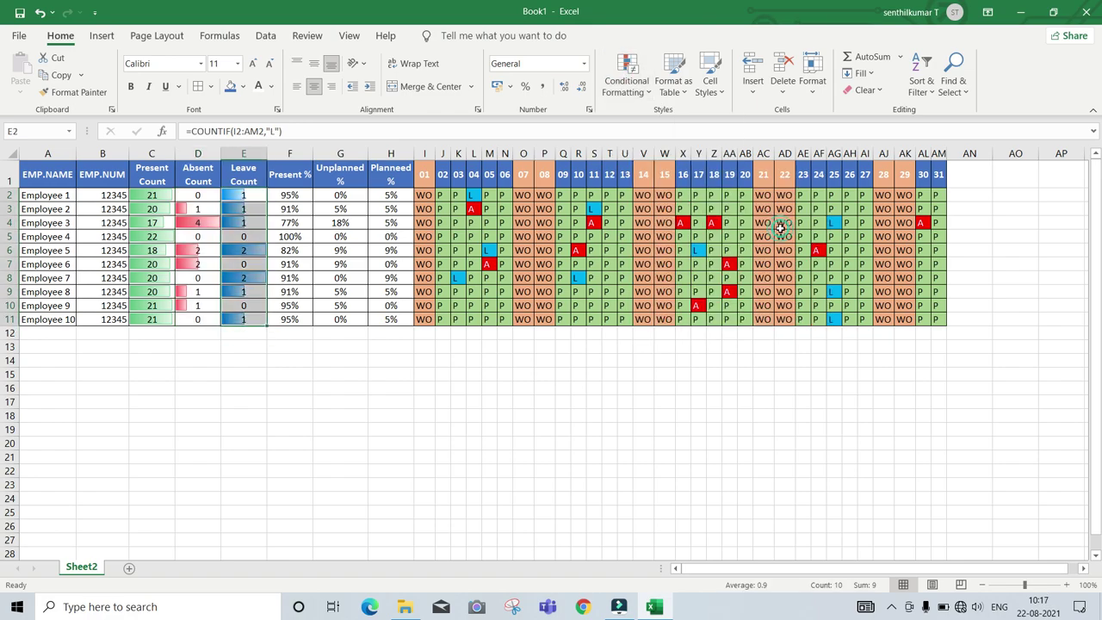
- Apply green solid-fill data bars to the Present % cells F2:F11
click(303, 197)
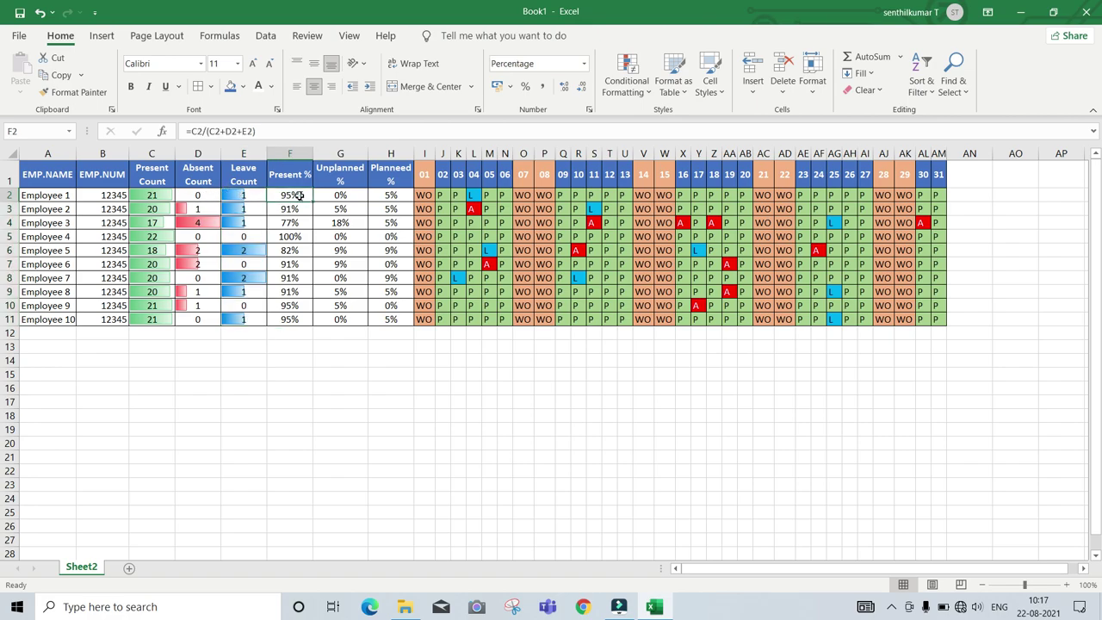
key(F2)
key(Escape)
shift+click(291, 319)
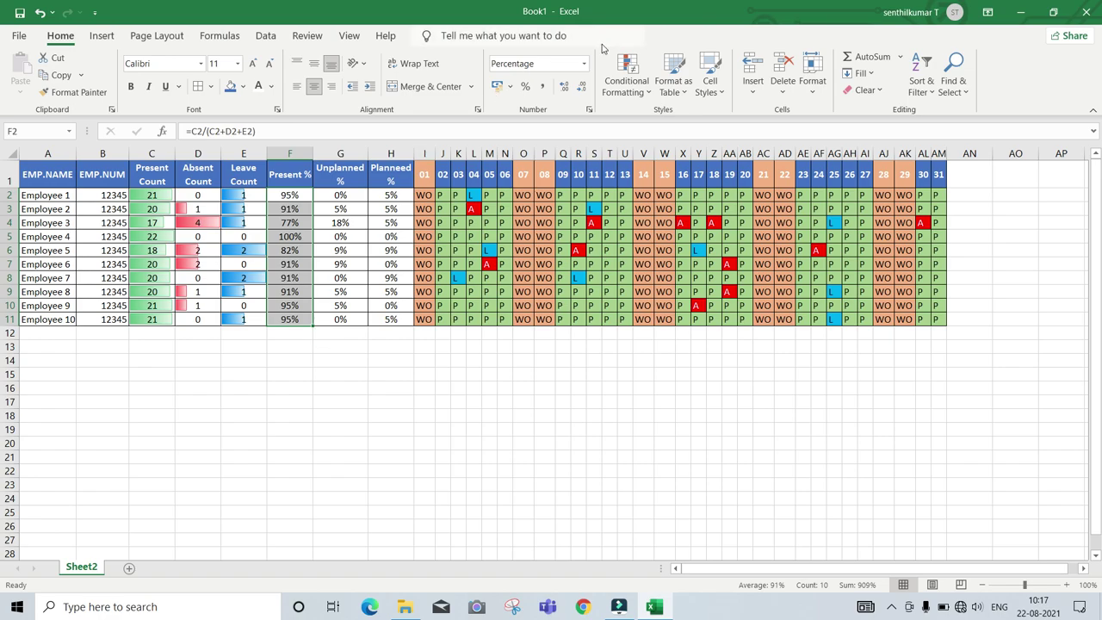
click(625, 80)
mouse_move(694, 189)
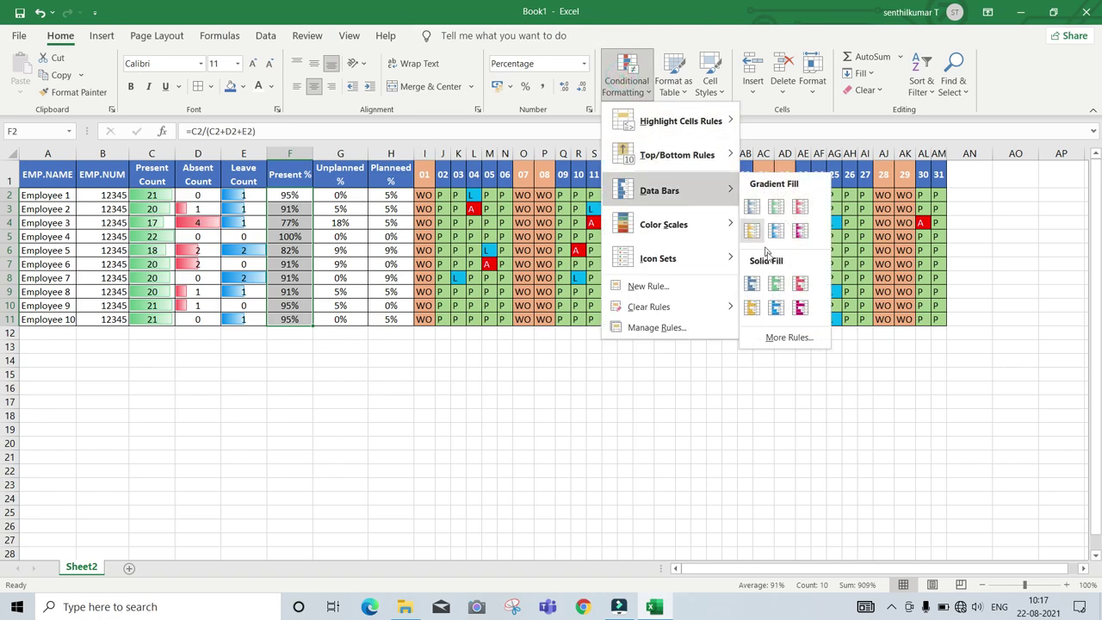
click(774, 285)
- Apply red solid-fill data bars to the Unplanned % cells G2:G11
drag(352, 195, 349, 317)
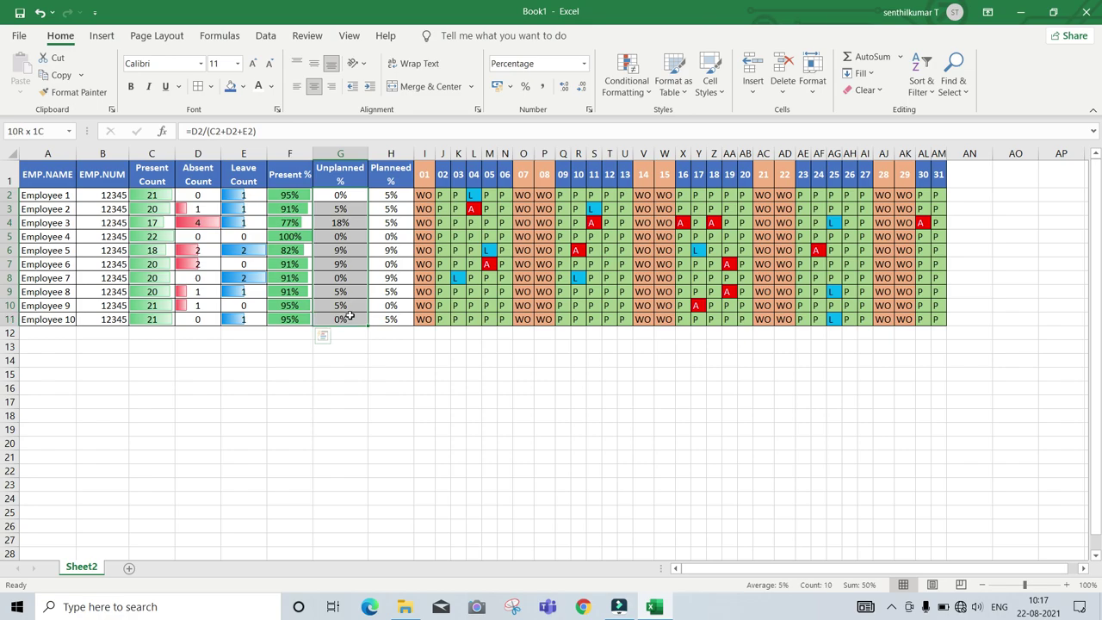
click(627, 84)
mouse_move(702, 191)
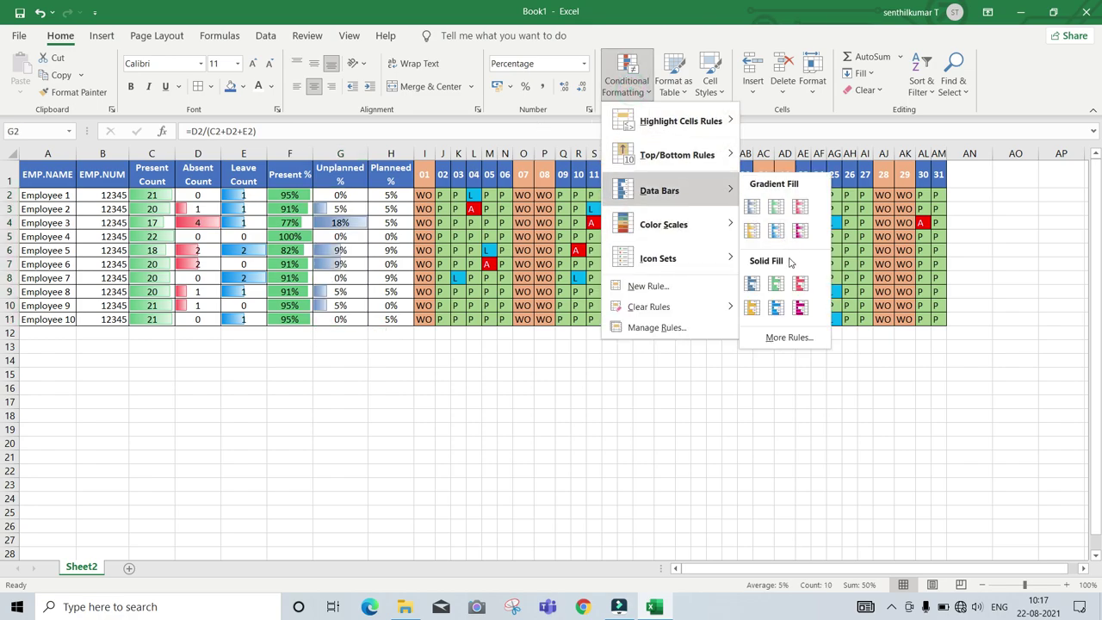
click(798, 285)
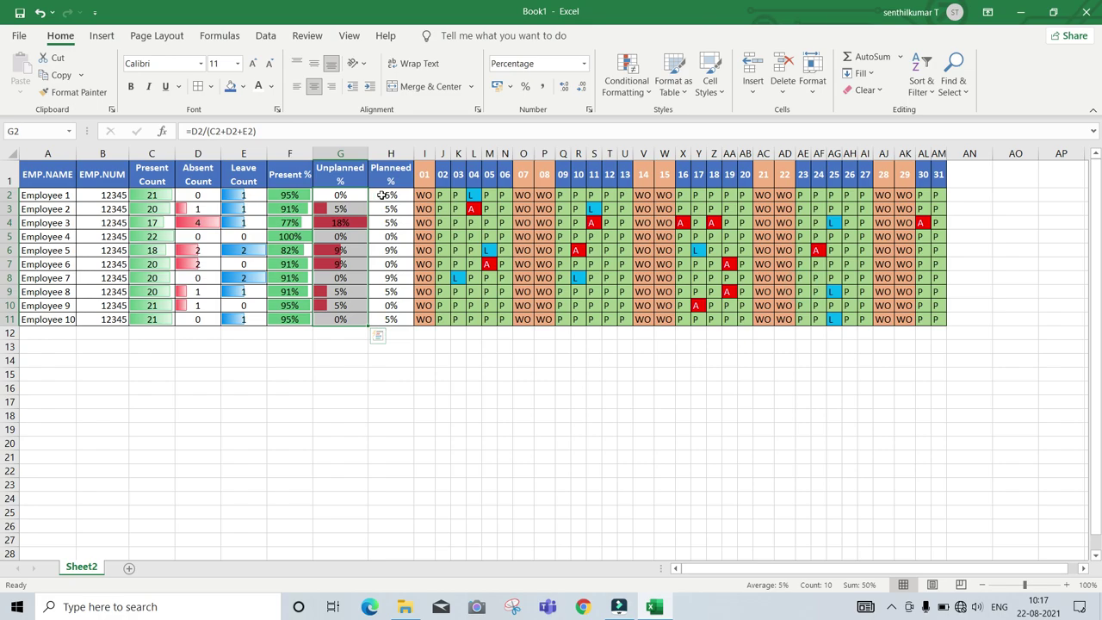
- Apply light blue solid-fill data bars to the Planneed % cells H2:H11
double_click(382, 195)
key(Escape)
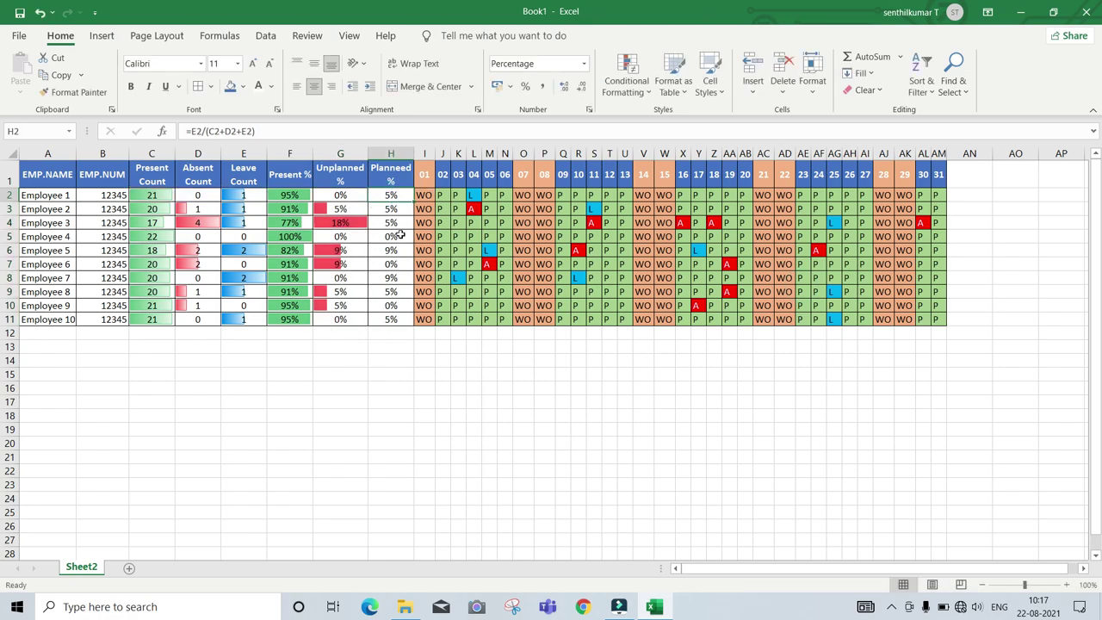
drag(383, 195, 387, 317)
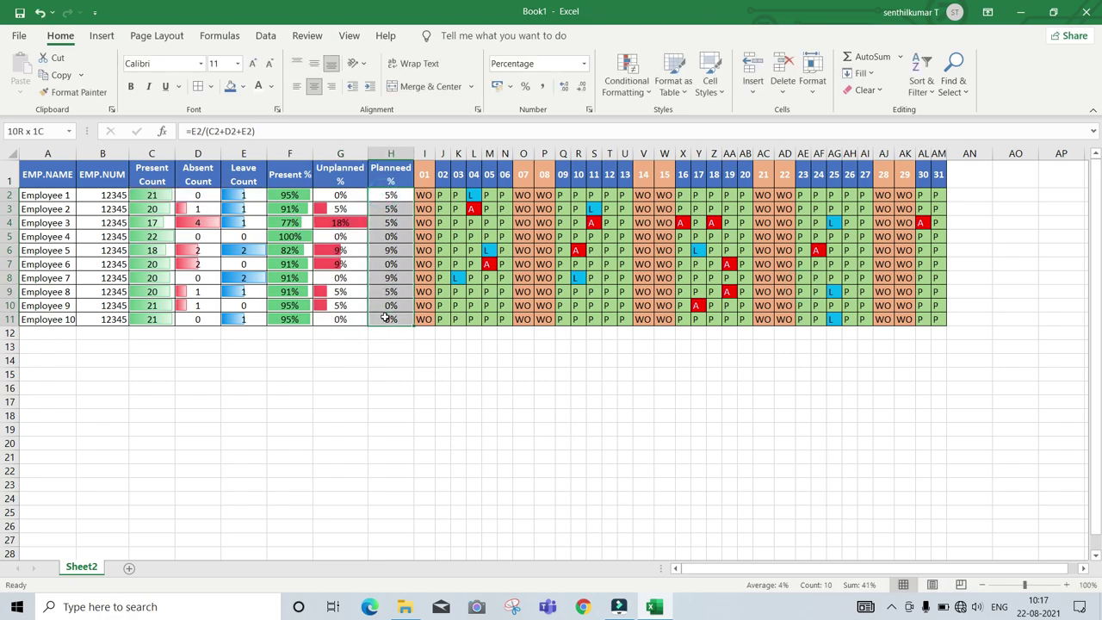
click(629, 87)
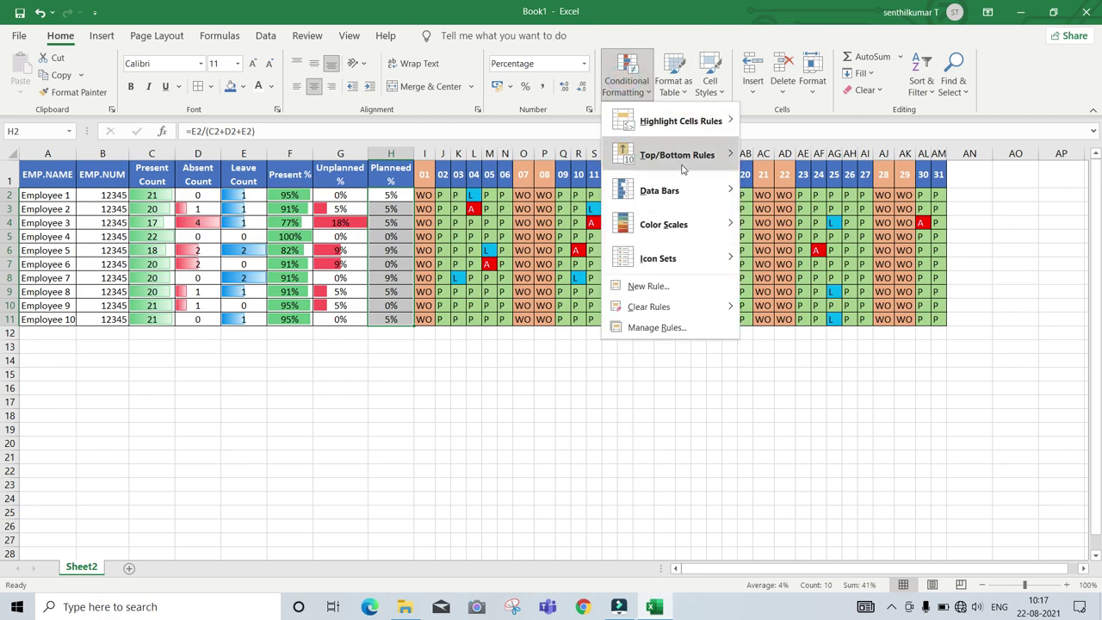
mouse_move(691, 190)
click(776, 307)
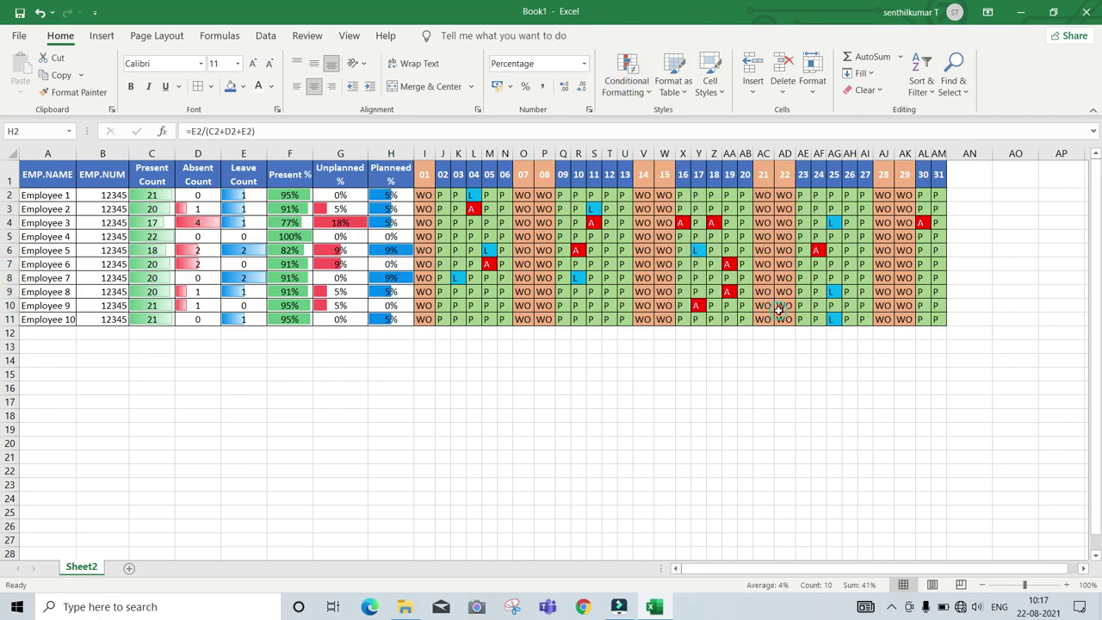
- Change Employee 4's attendance code for day 03 to A
click(455, 240)
key(Down)
key(Down)
key(Page_Down)
key(Page_Down)
- Change Employee 3's attendance code for day 09 to L
key(Up)
key(Up)
key(Up)
key(Up)
key(Up)
key(Page_Up)
key(Page_Up)
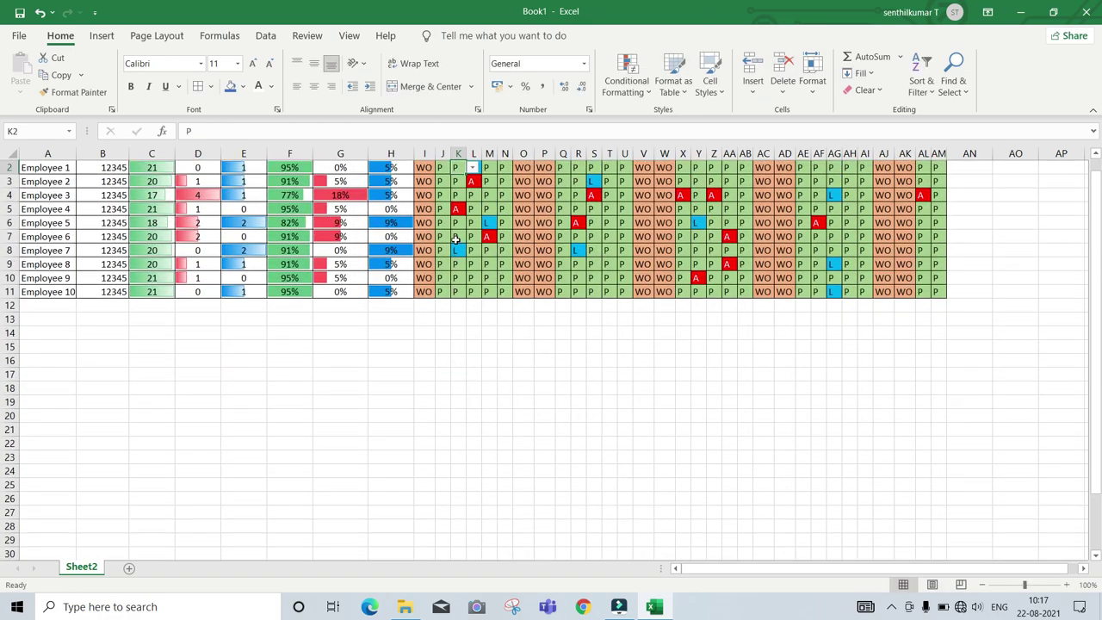
key(Up)
key(Down)
key(Down)
key(Down)
key(Right)
key(Right)
key(Right)
key(Right)
key(Right)
key(Right)
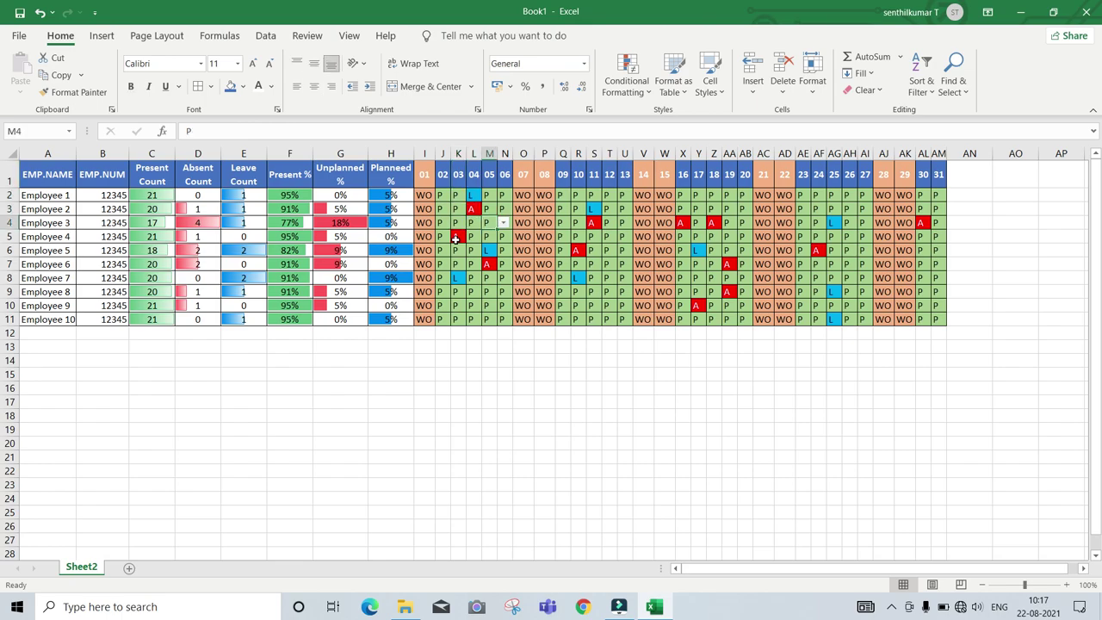
text(L)
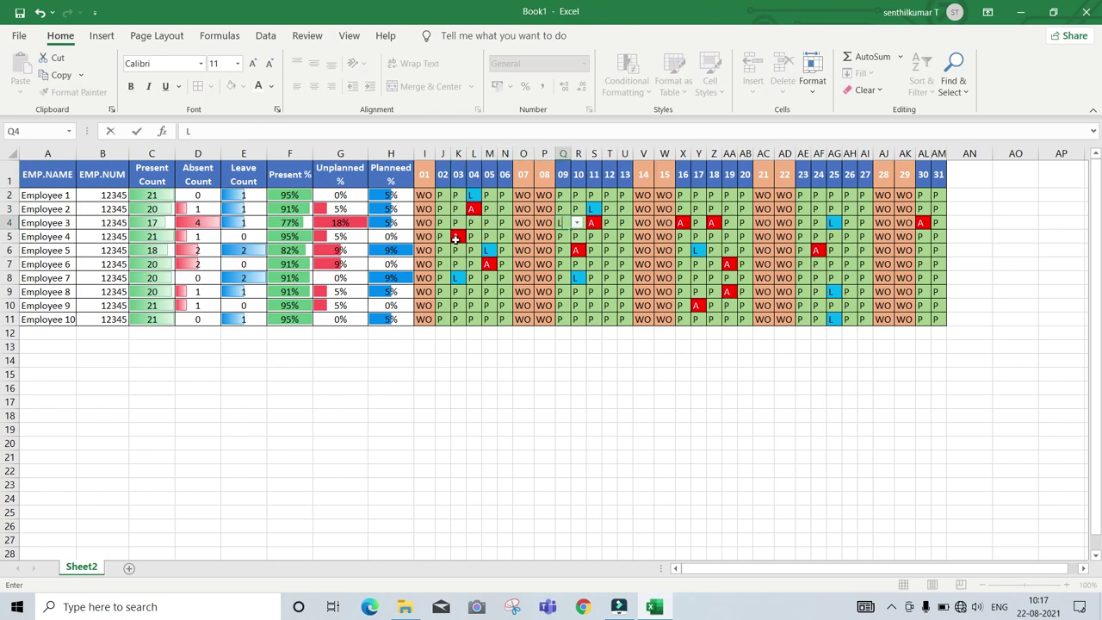
key(Right)
- Change Employee 1's attendance code for day 18 to L
key(Right)
key(Right)
key(Right)
key(Right)
key(Right)
key(Right)
key(Right)
key(Right)
key(Up)
key(Up)
text(L)
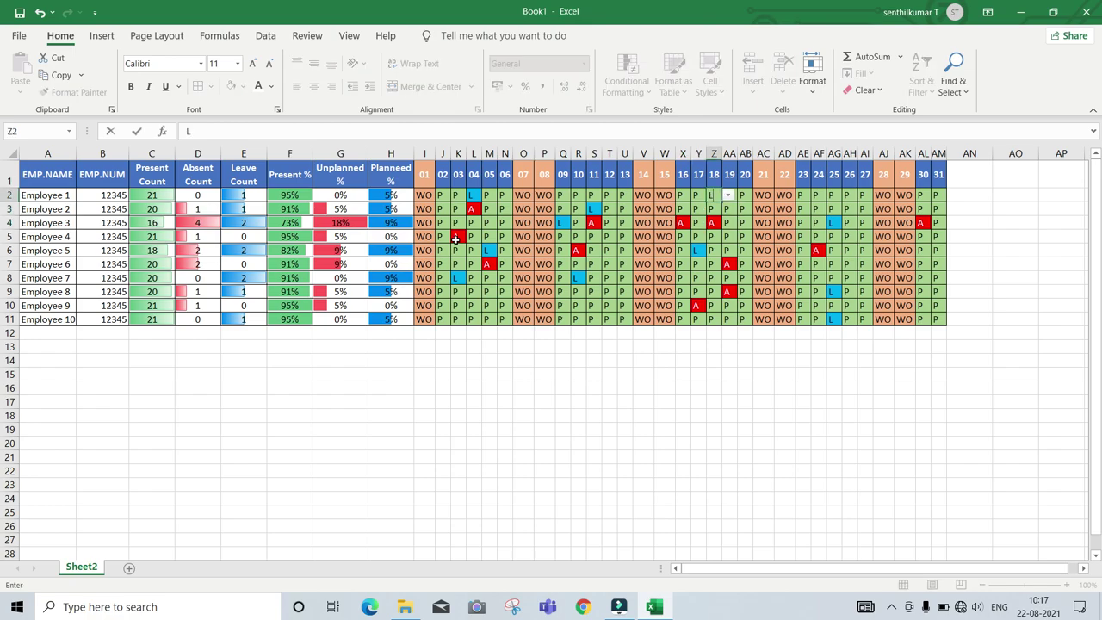
key(Return)
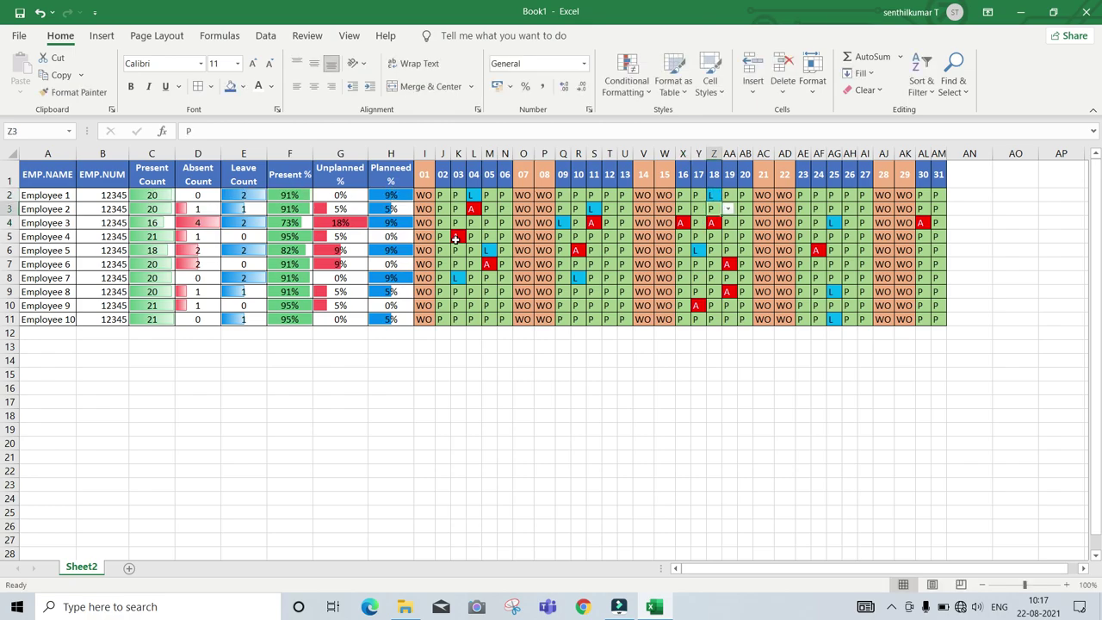
- Insert one blank column before the EMP.NAME column and three blank rows above the header row
click(36, 182)
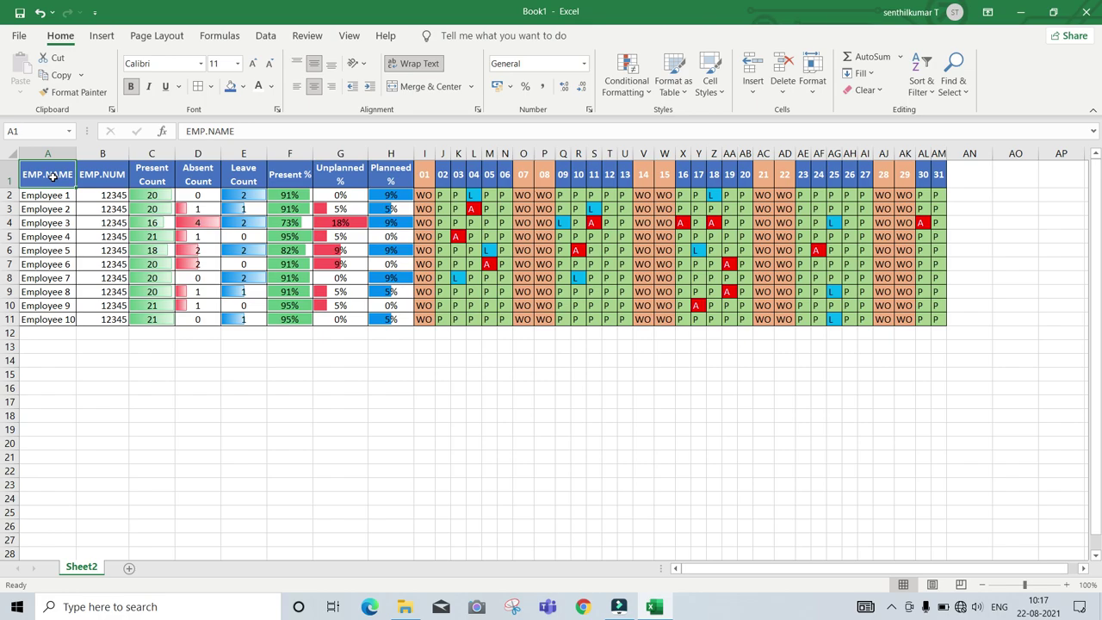
key(alt+h)
key(i)
key(c)
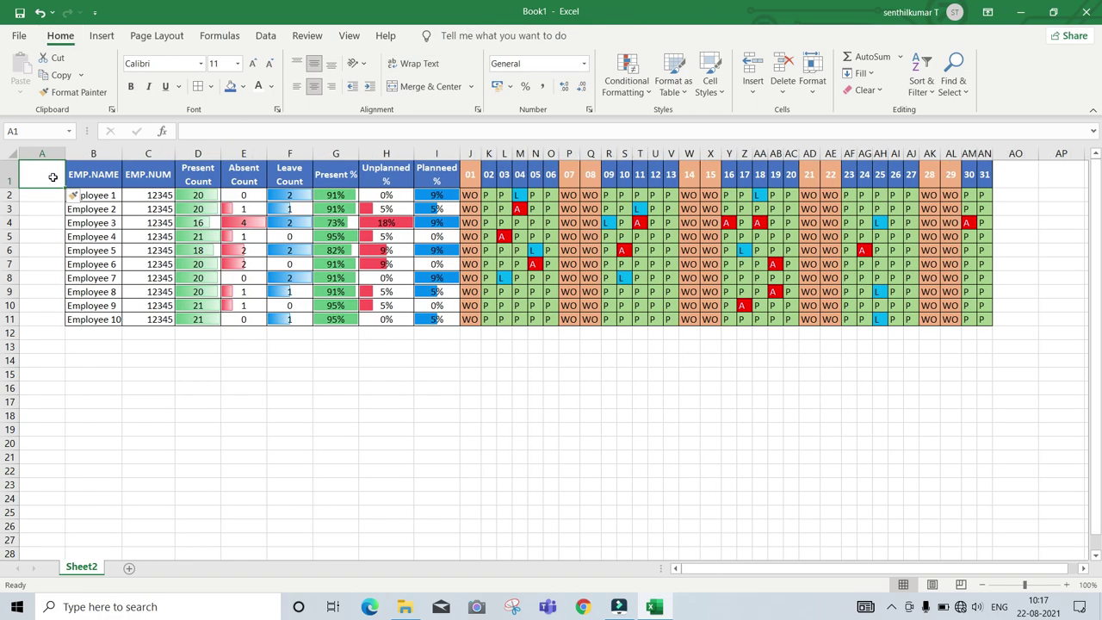
key(alt+h)
key(i)
key(r)
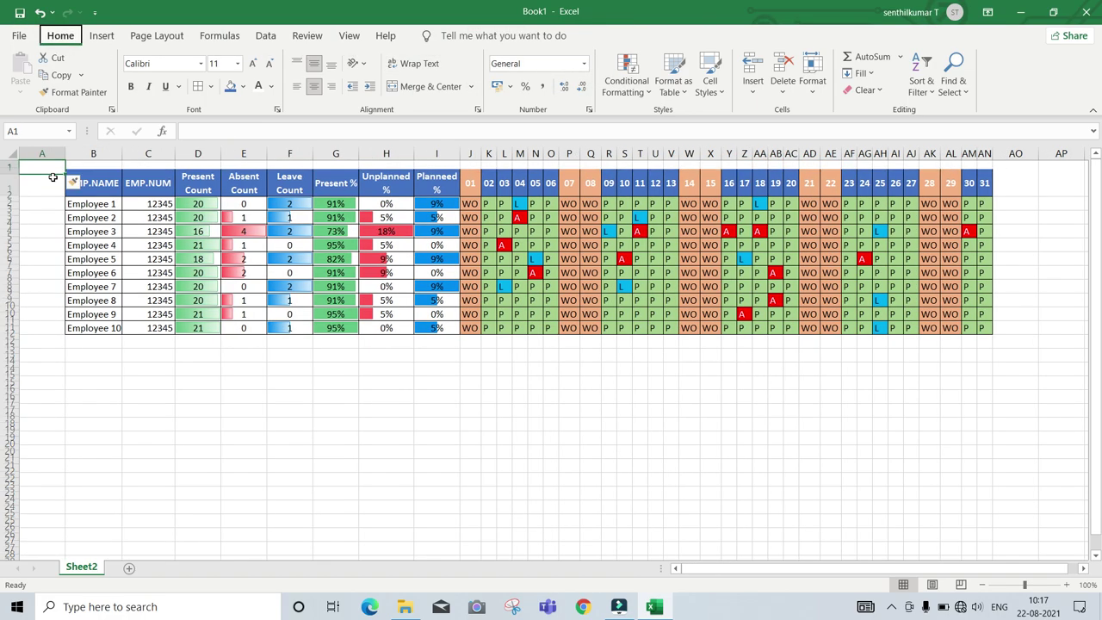
key(F4)
key(F4)
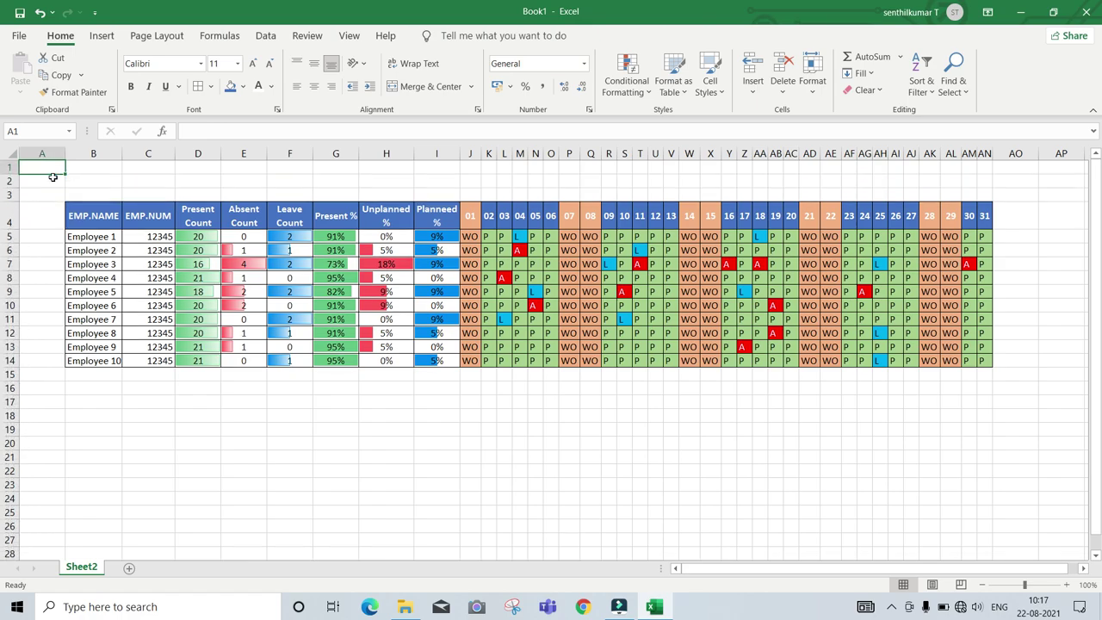
- Hide the sheet's row and column headings and its gridlines
click(11, 154)
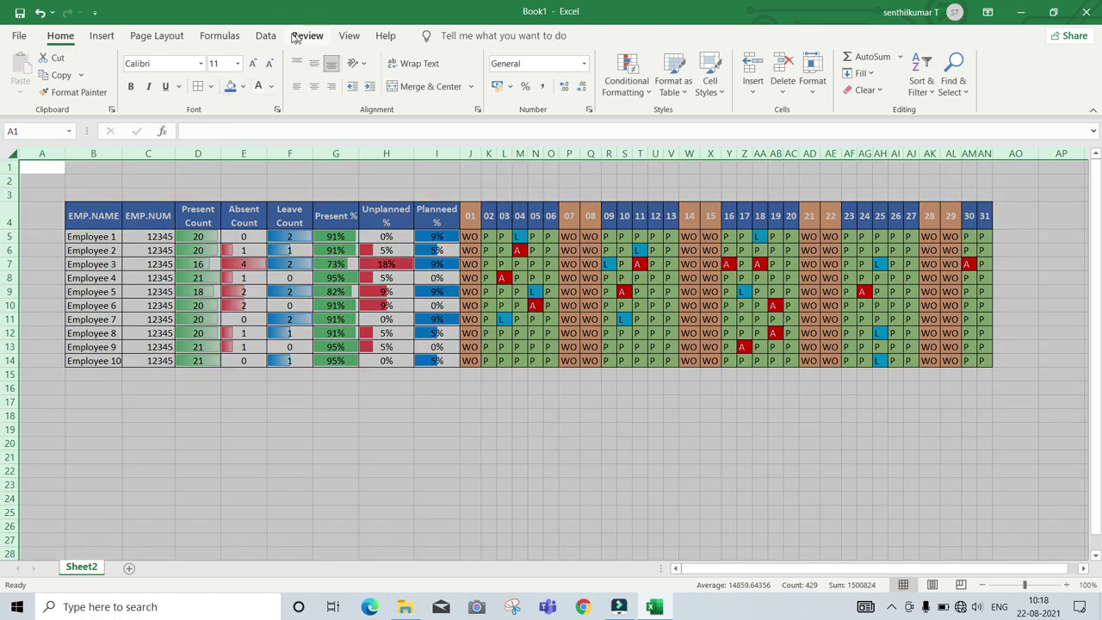
click(348, 35)
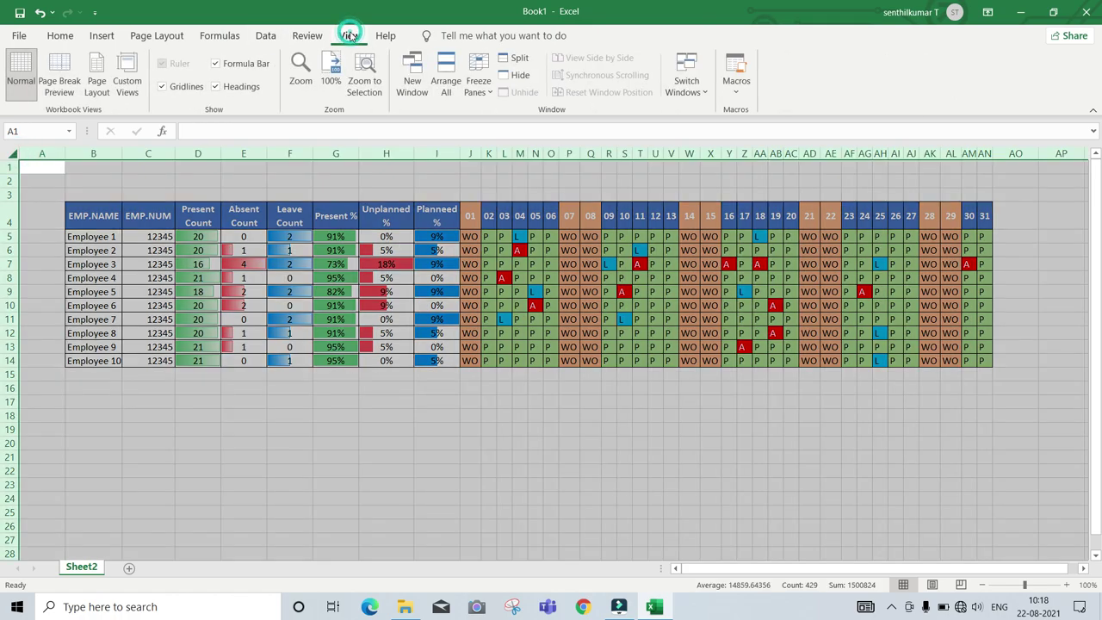
click(221, 87)
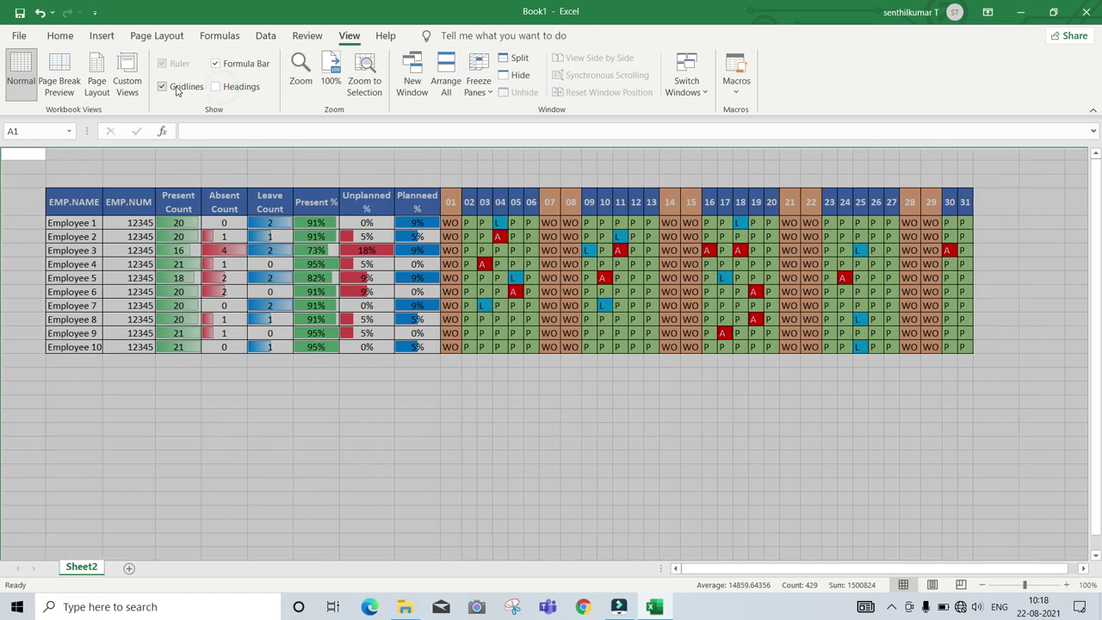
click(164, 88)
click(207, 178)
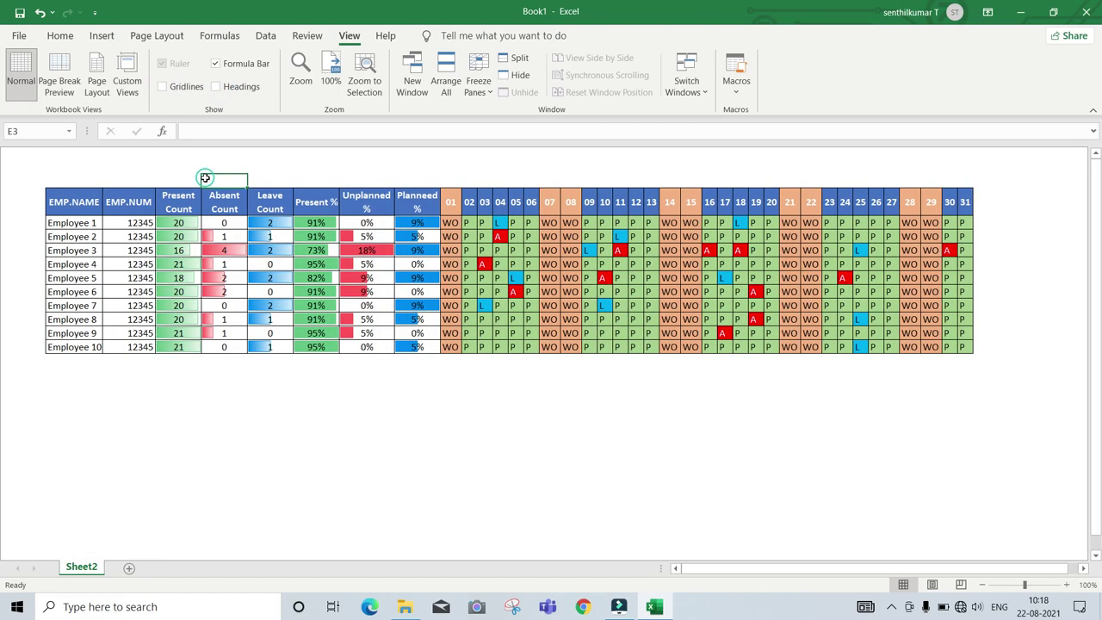
- Fill the blank rows above the table, B1:AO3, with dark orange
drag(52, 157, 993, 178)
click(62, 37)
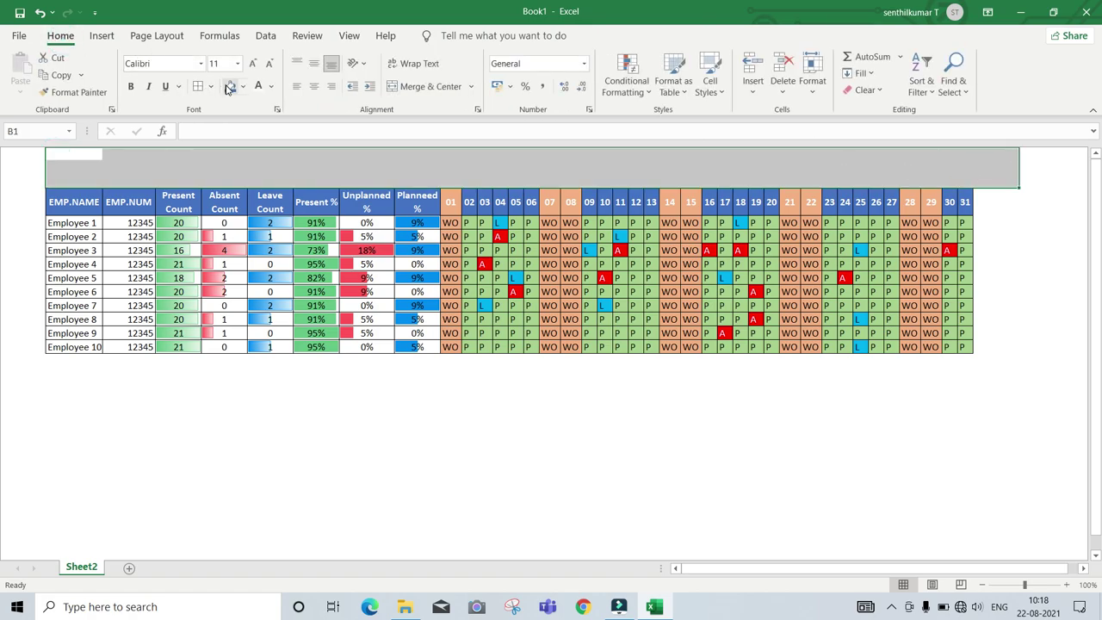
click(244, 87)
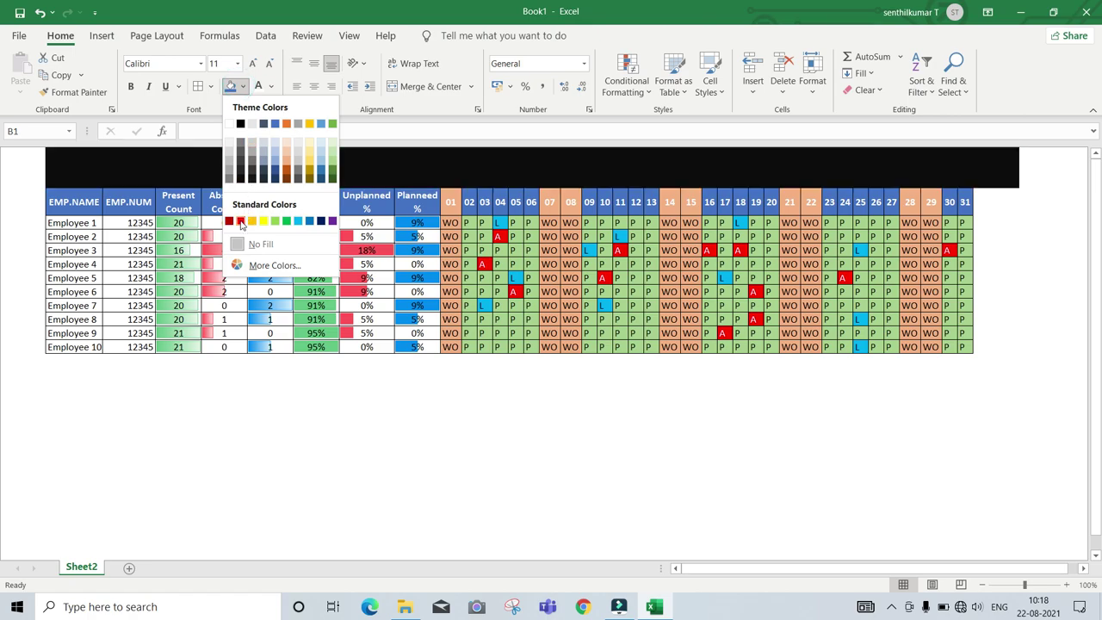
click(287, 169)
- Complete the dark orange frame by filling A1:A16, the two rows below the table across to AO, and column AO beside it
drag(17, 164, 27, 370)
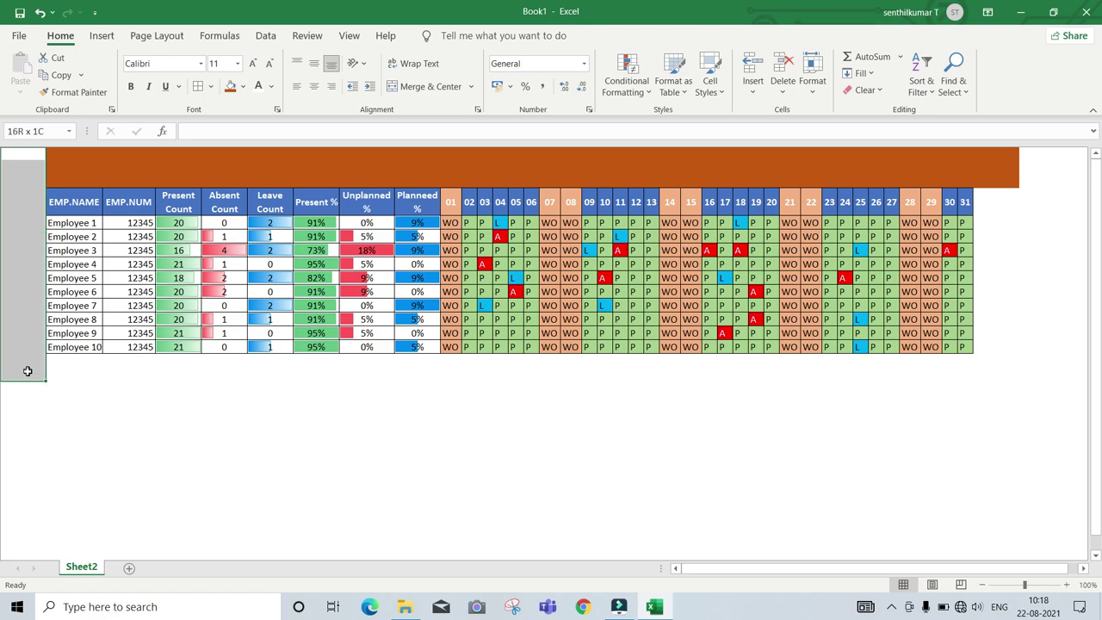
click(230, 89)
drag(20, 370, 996, 359)
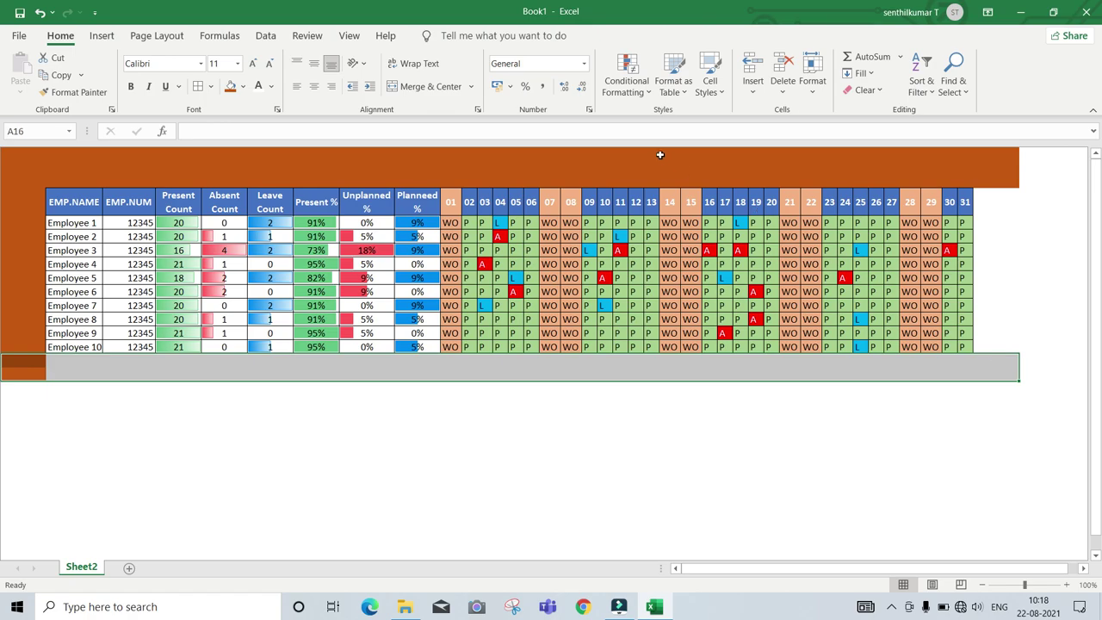
click(231, 89)
drag(997, 167, 998, 362)
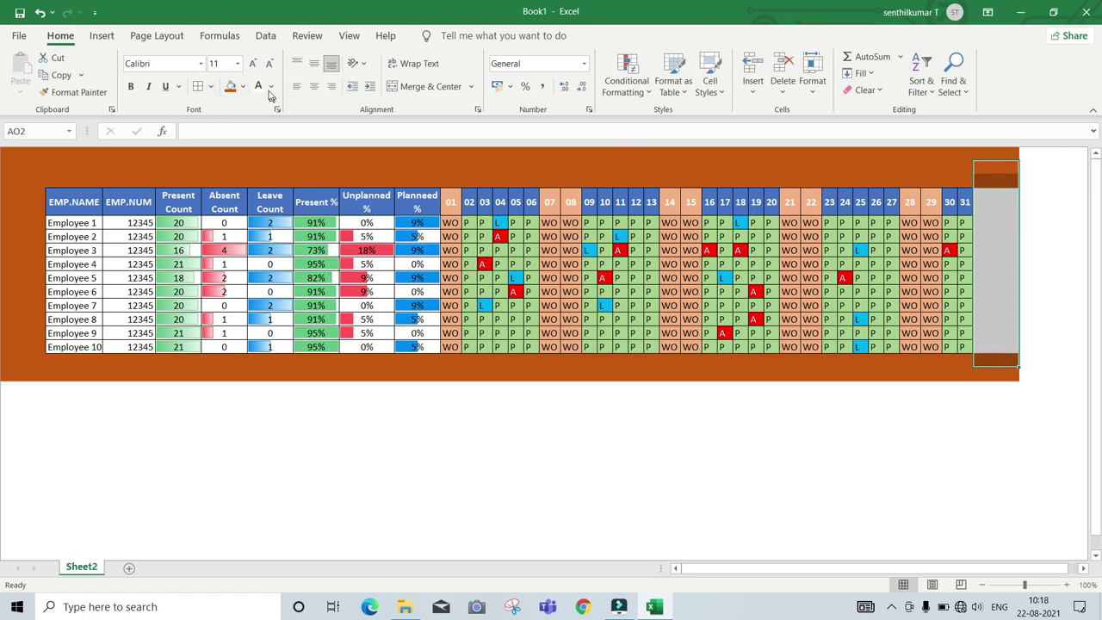
click(230, 86)
- Set the width of column A to 5
click(26, 156)
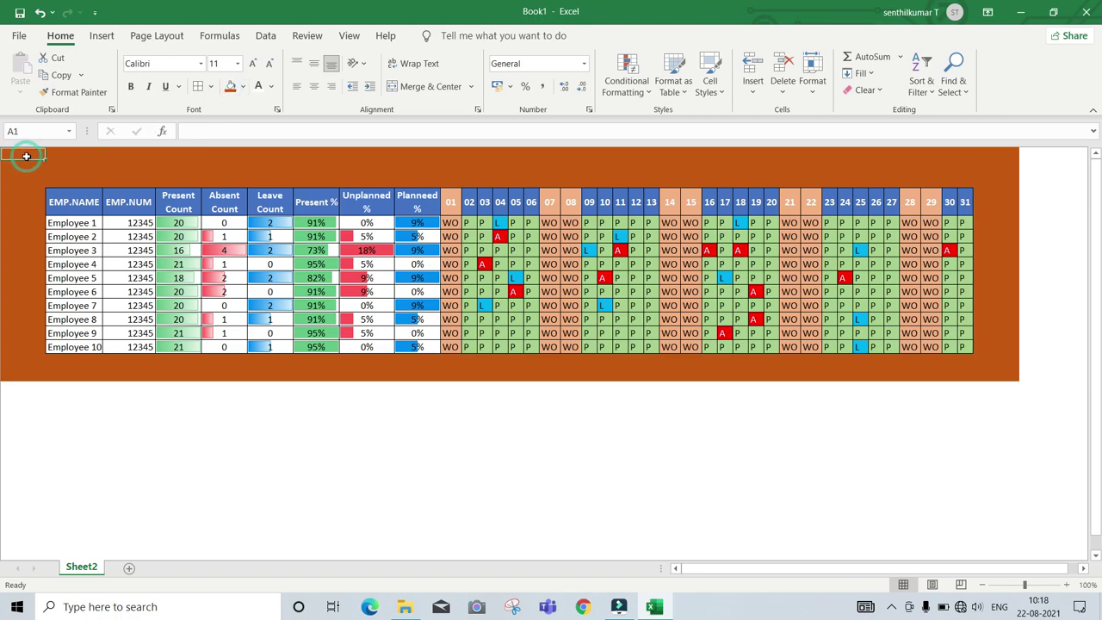
key(ctrl+space)
right_click(26, 156)
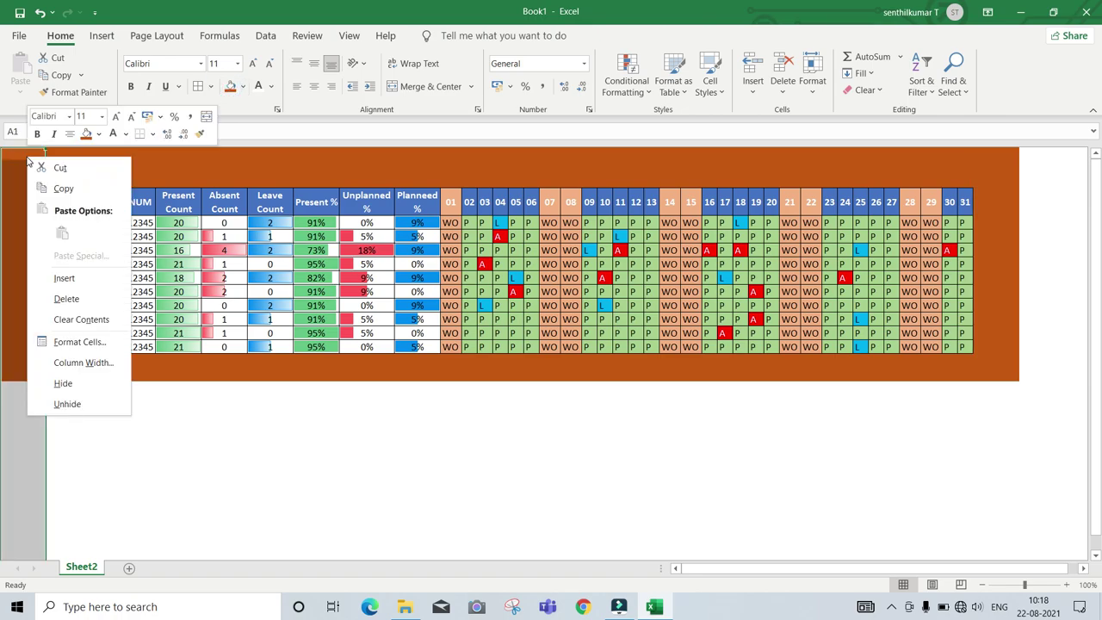
click(76, 365)
text(5)
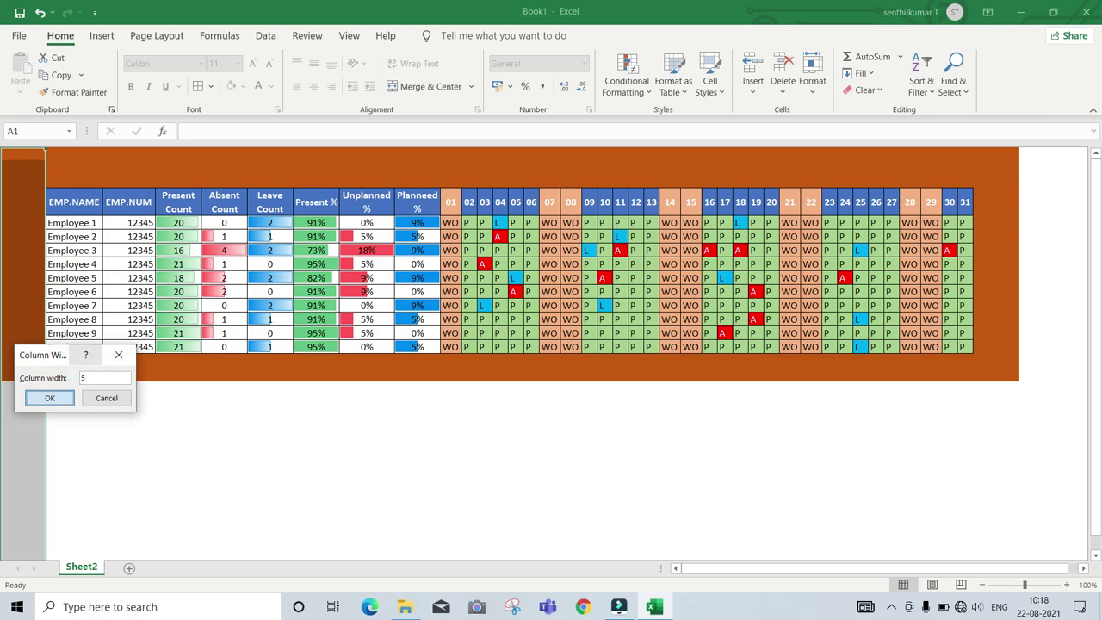
key(Return)
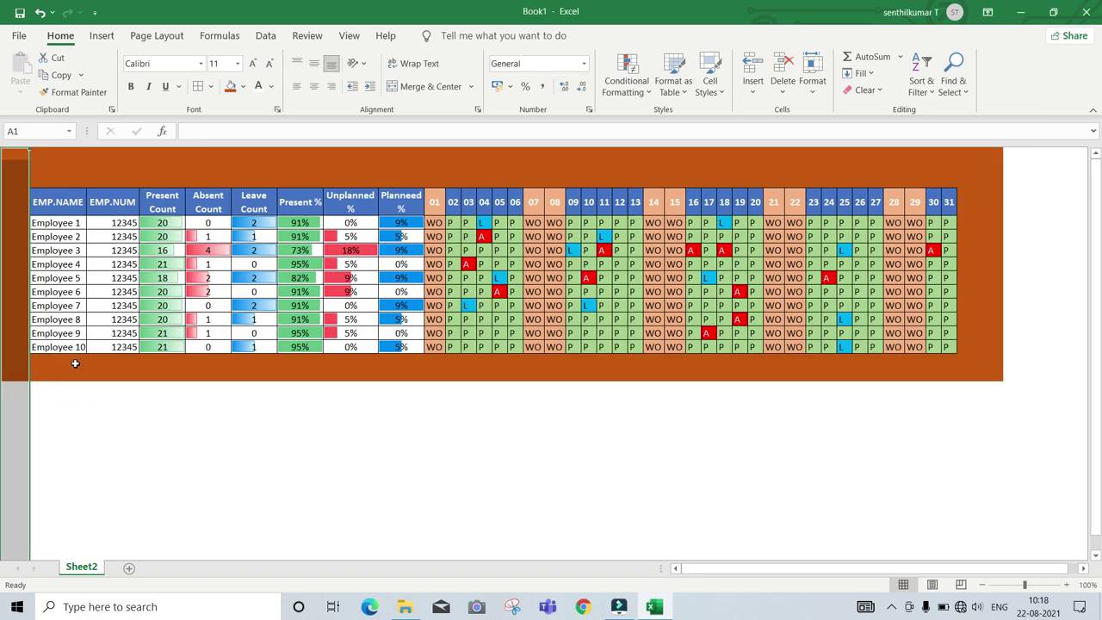
- Narrow column AO, after the day 31 column, to the same width as column A
click(978, 162)
key(ctrl+space)
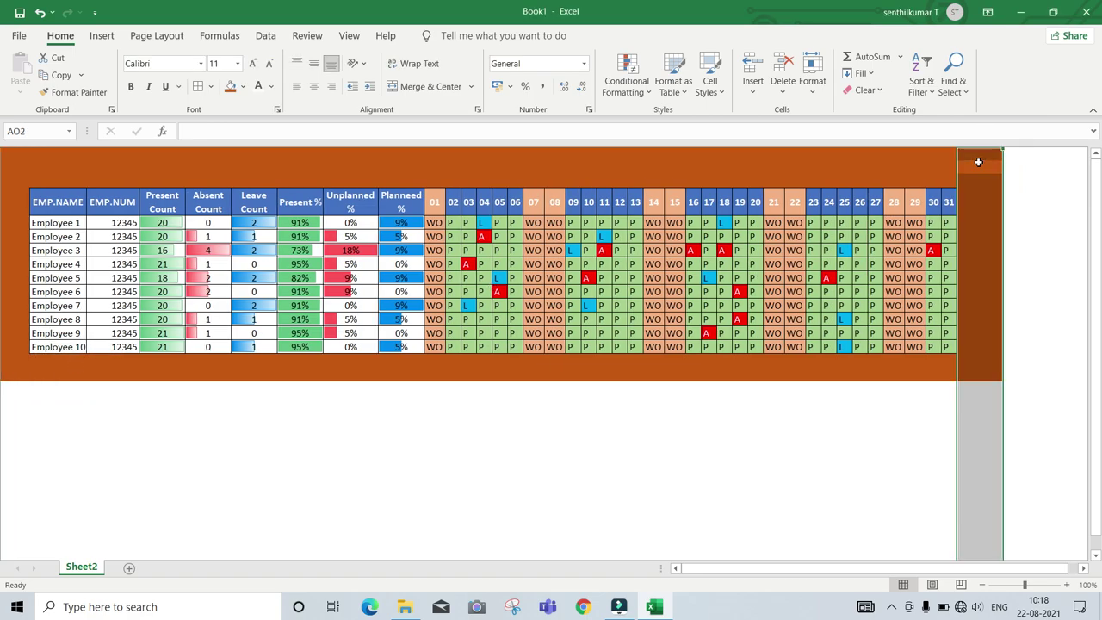
right_click(978, 162)
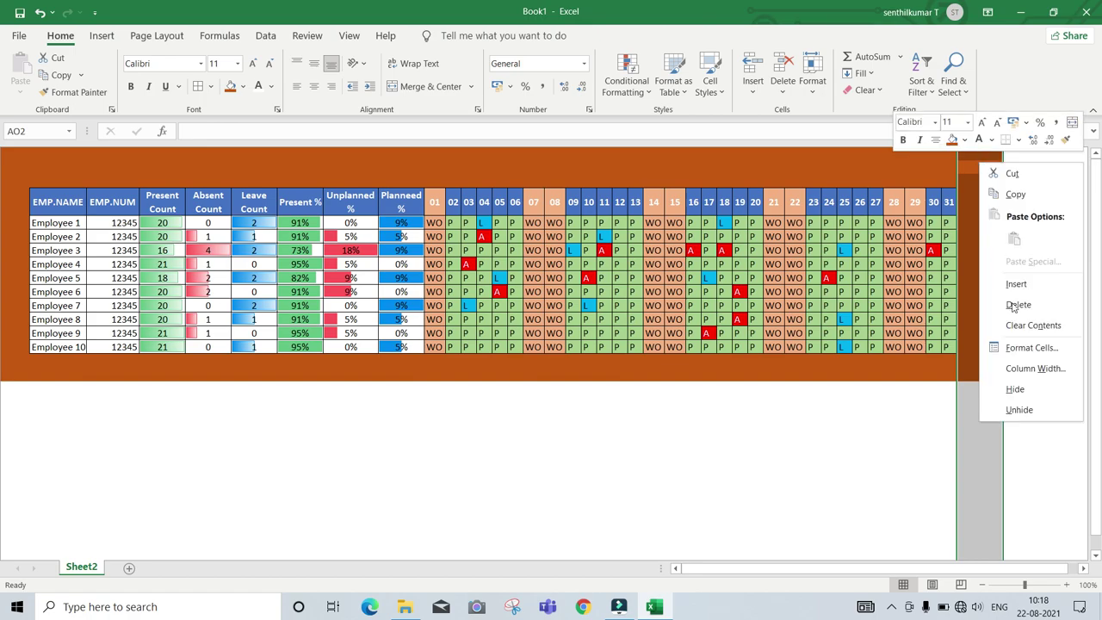
click(1026, 368)
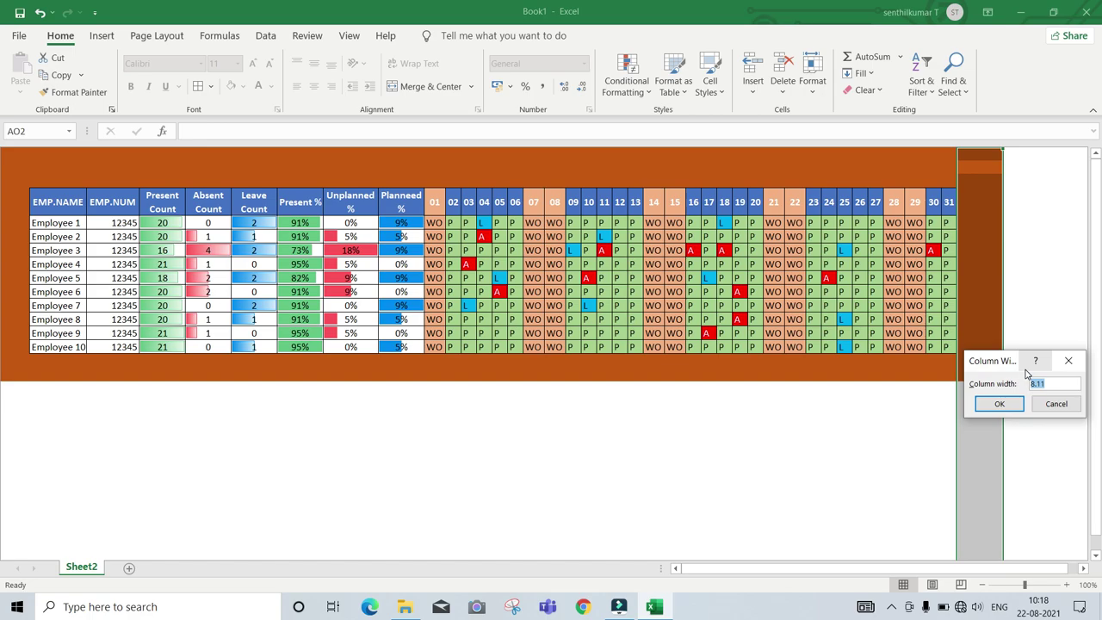
key(Return)
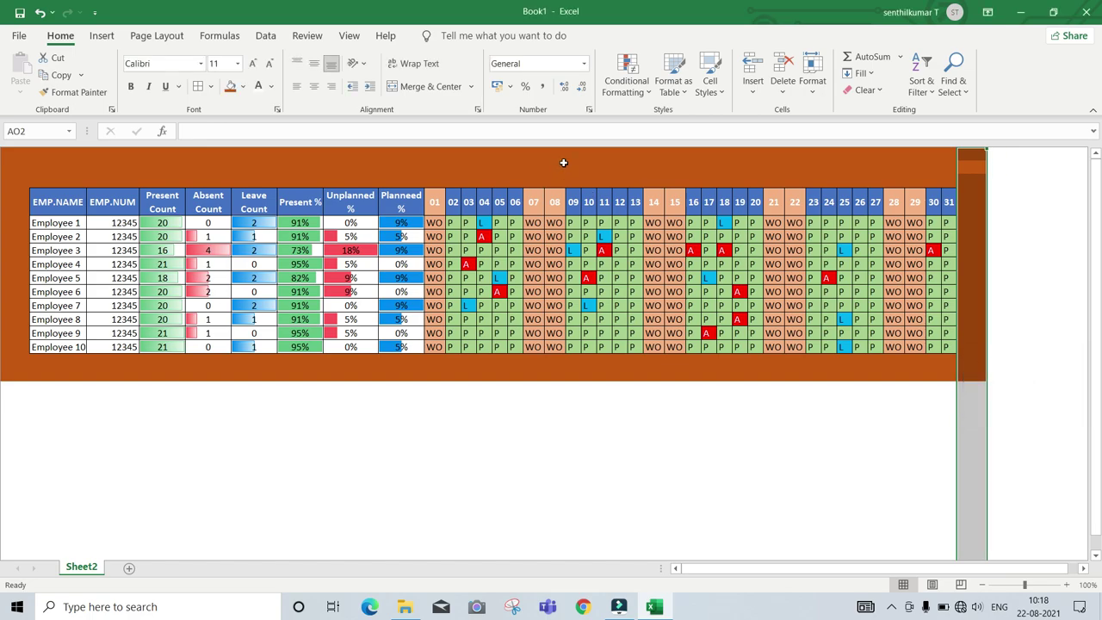
- Insert a plain blue WordArt title reading "Attendance Tracker - Aug'21"
click(563, 162)
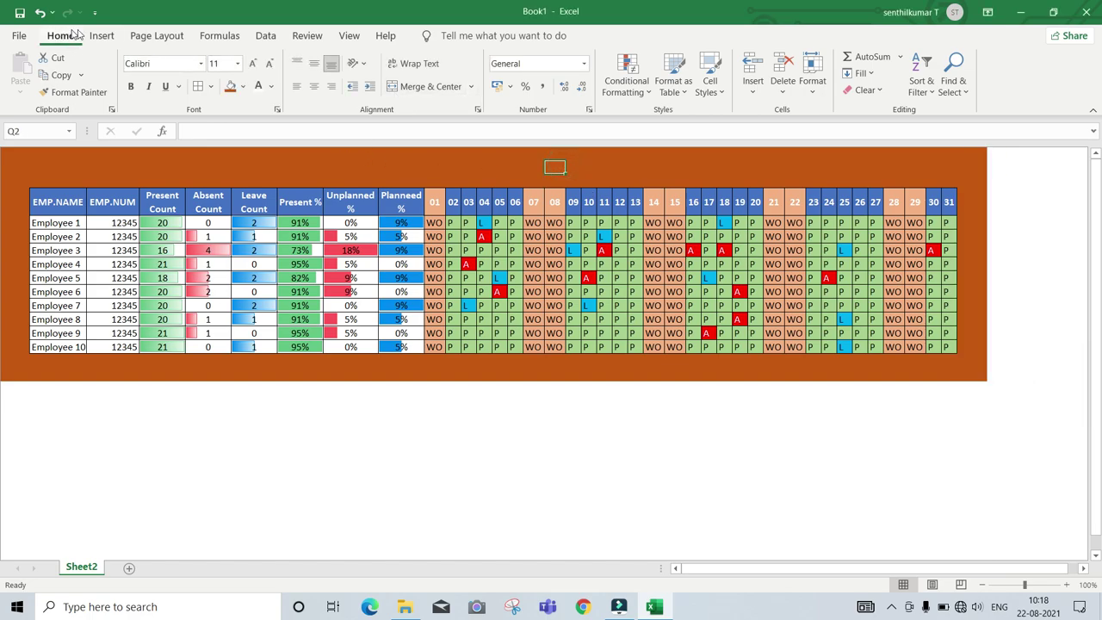
click(102, 38)
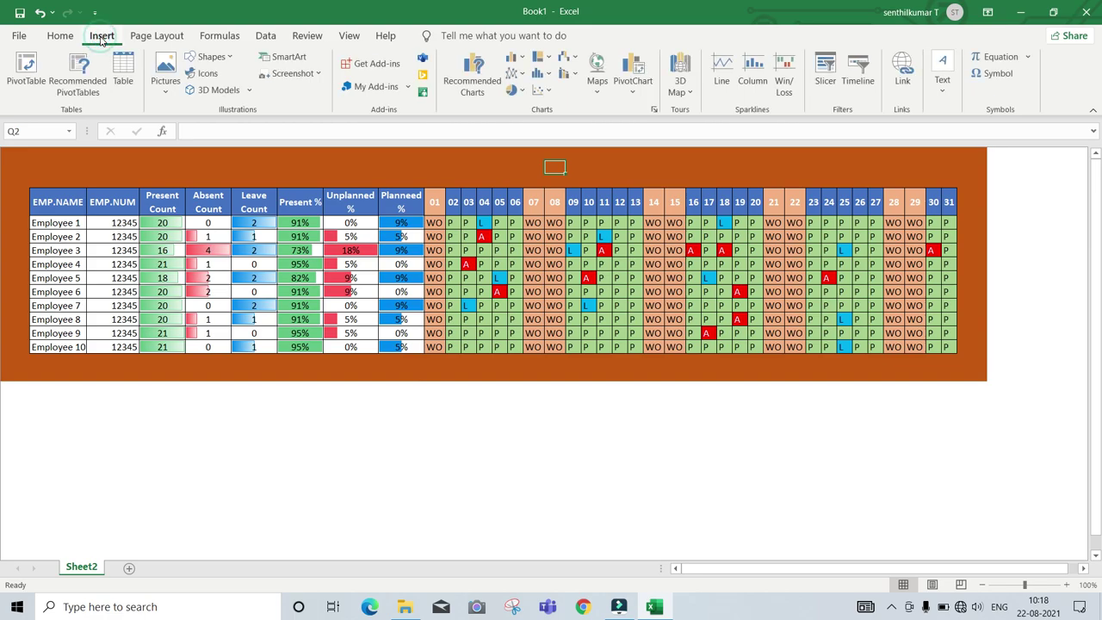
click(943, 82)
click(1008, 142)
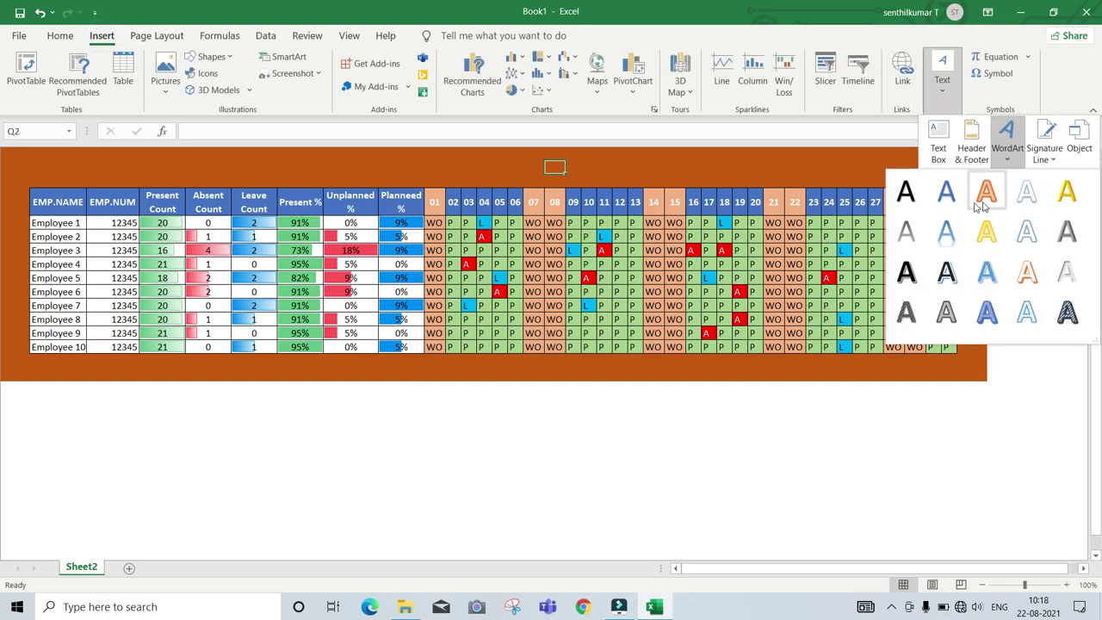
click(954, 198)
text(a)
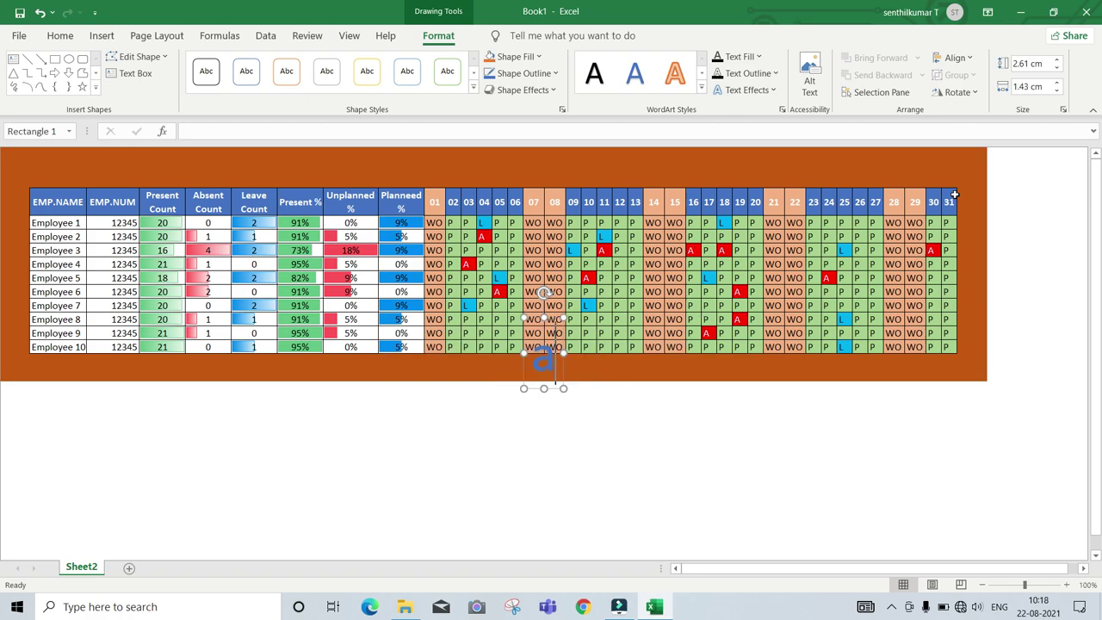
text(ttrw)
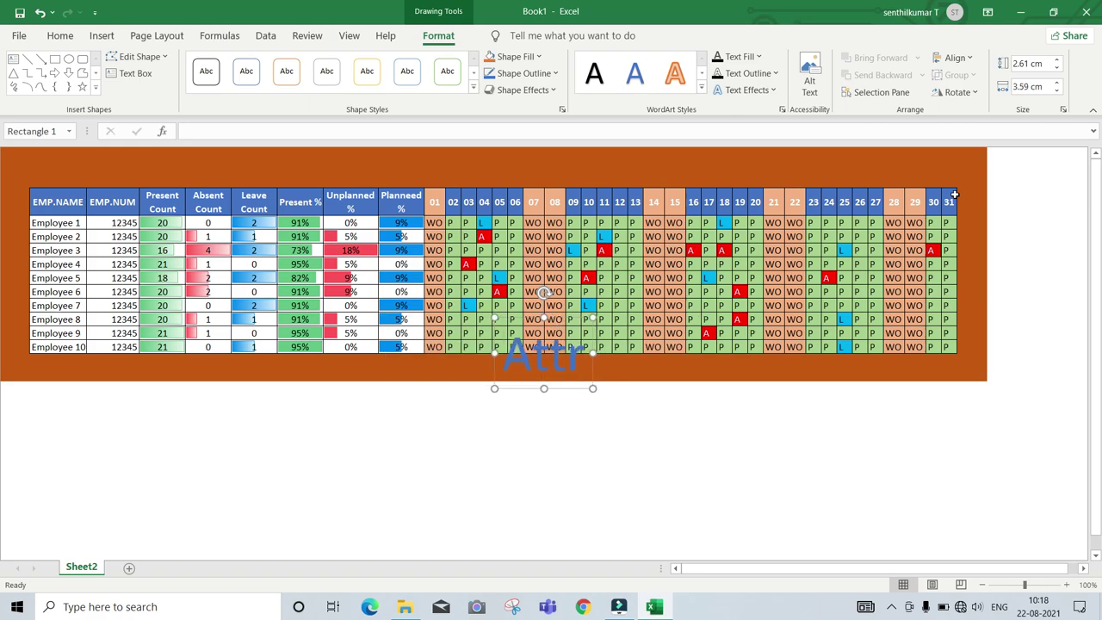
key(BackSpace)
key(BackSpace)
text(endance R)
key(BackSpace)
text(Tracker - Aug)
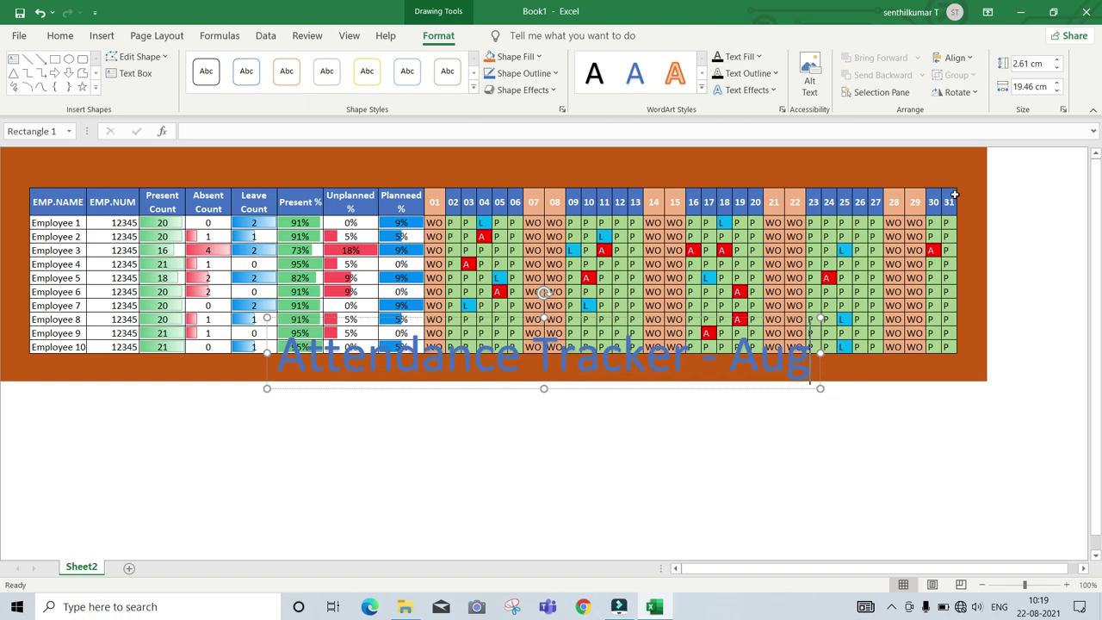
text('21)
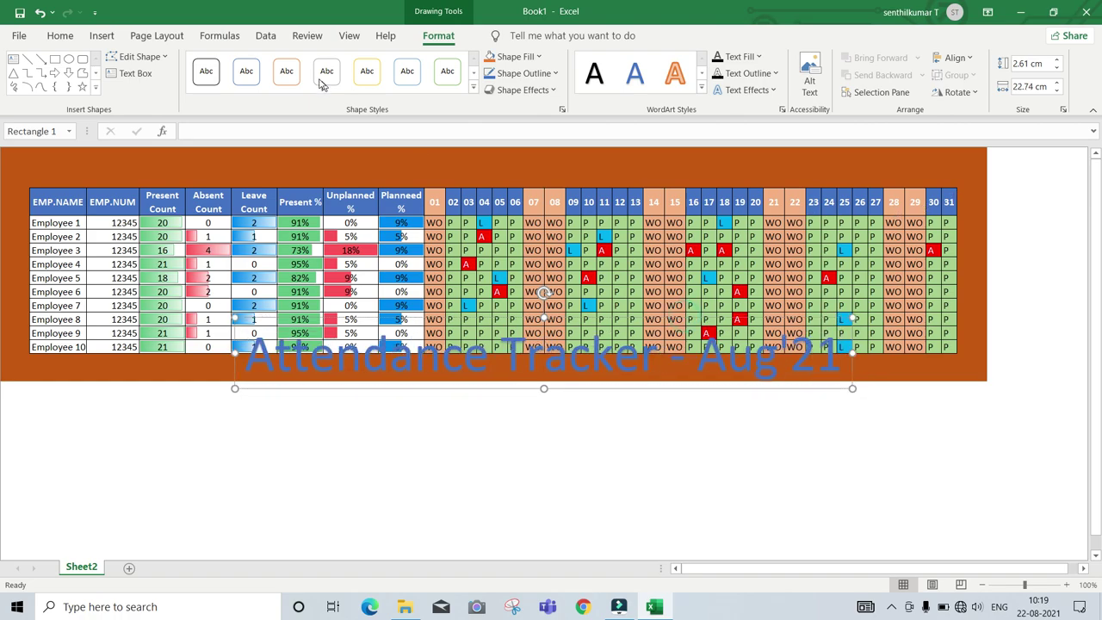
- Reduce the WordArt title's font size to 32 and make its text white
click(60, 36)
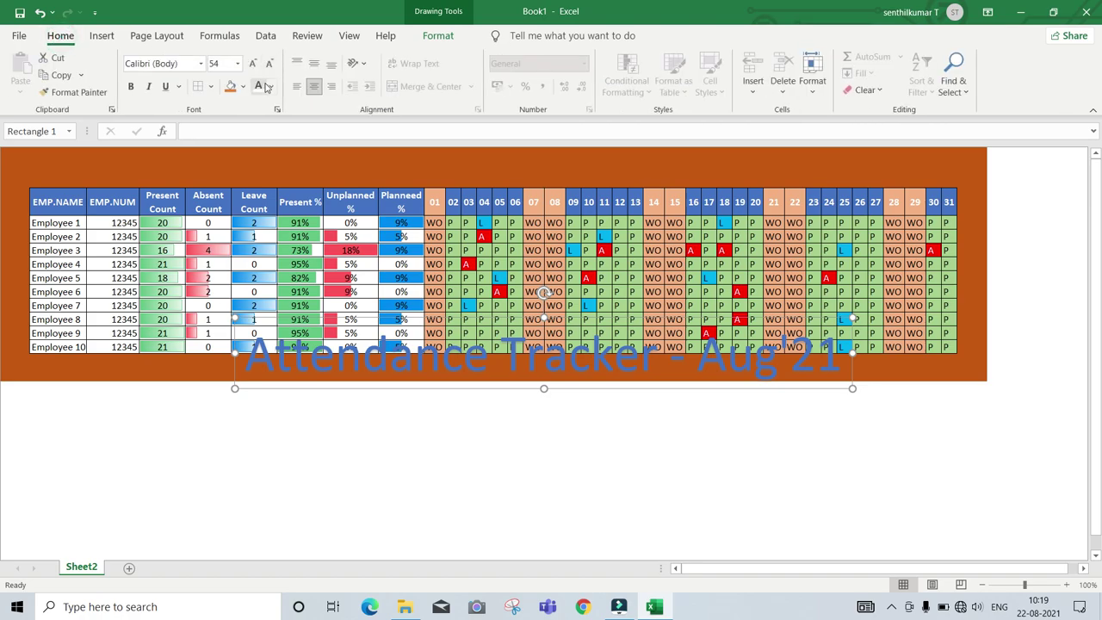
click(269, 65)
click(269, 65)
click(268, 65)
click(269, 65)
click(269, 65)
click(258, 87)
- Move the WordArt title up into the orange band above the table, shift it slightly left, and deselect it
key(Up)
key(Up)
key(Up)
key(Up)
key(Up)
key(Up)
key(Up)
key(Up)
key(Up)
key(Up)
key(Up)
key(Up)
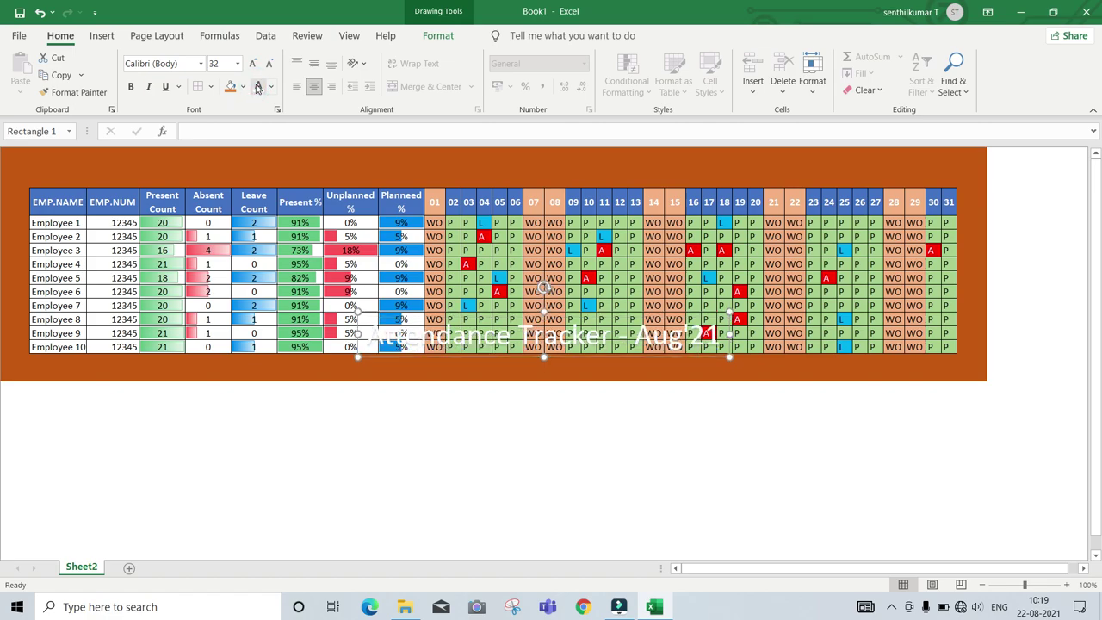
key(Up)
key(Up)
key(Up)
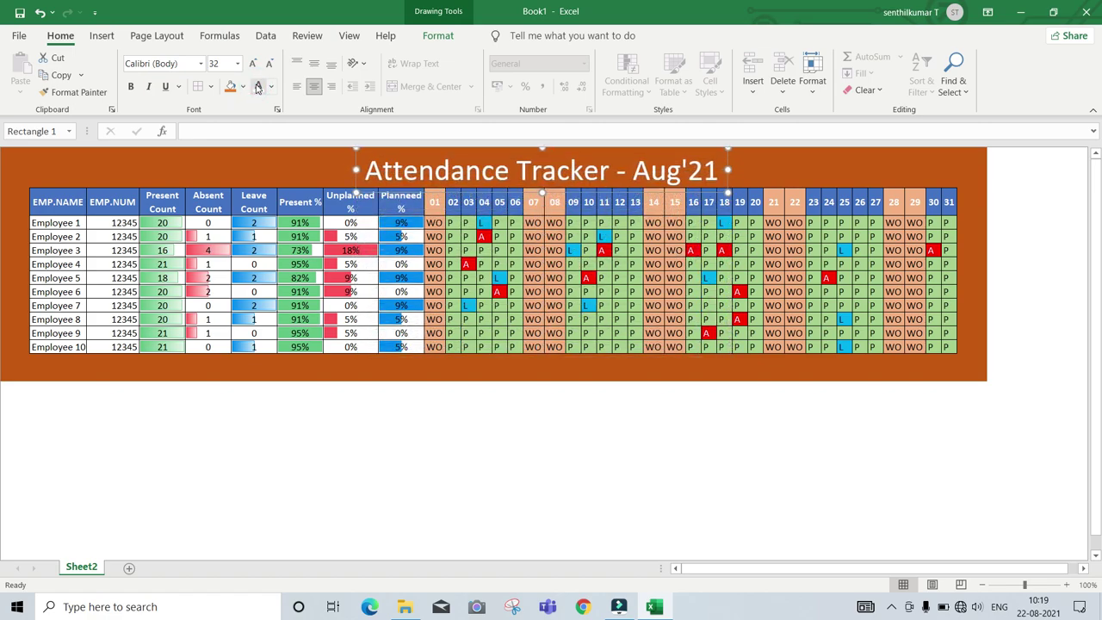
key(Left)
key(Left)
key(Left)
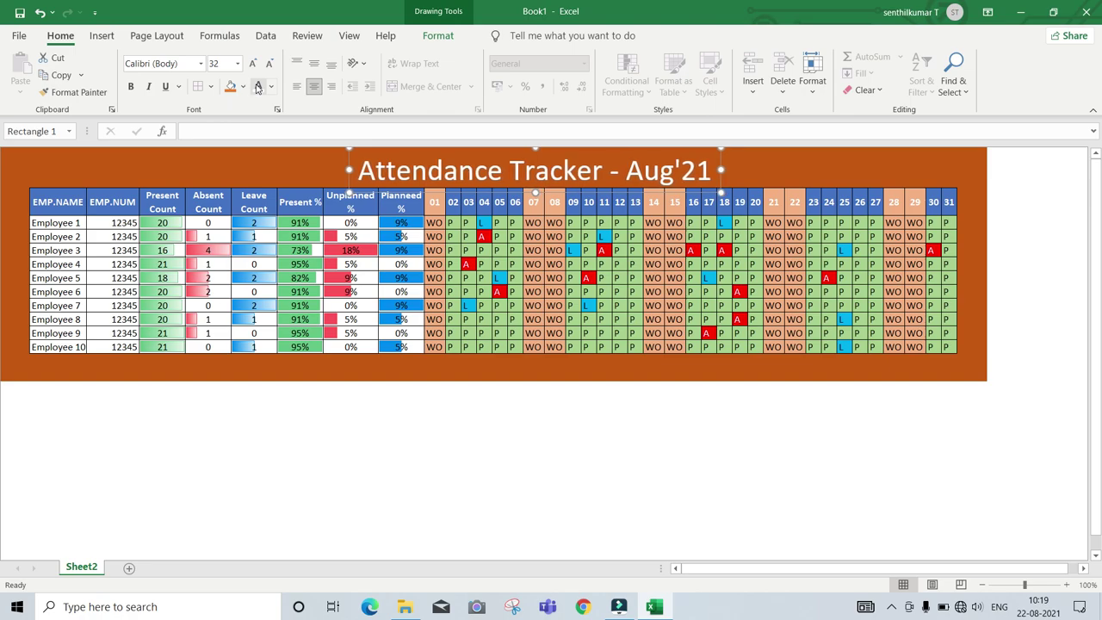
click(449, 370)
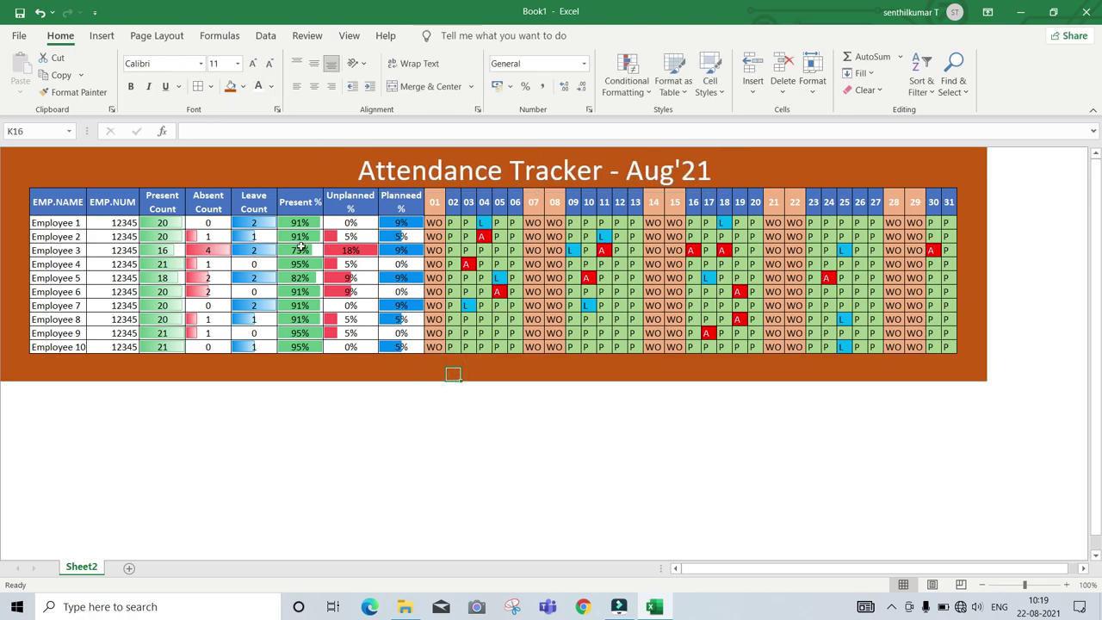